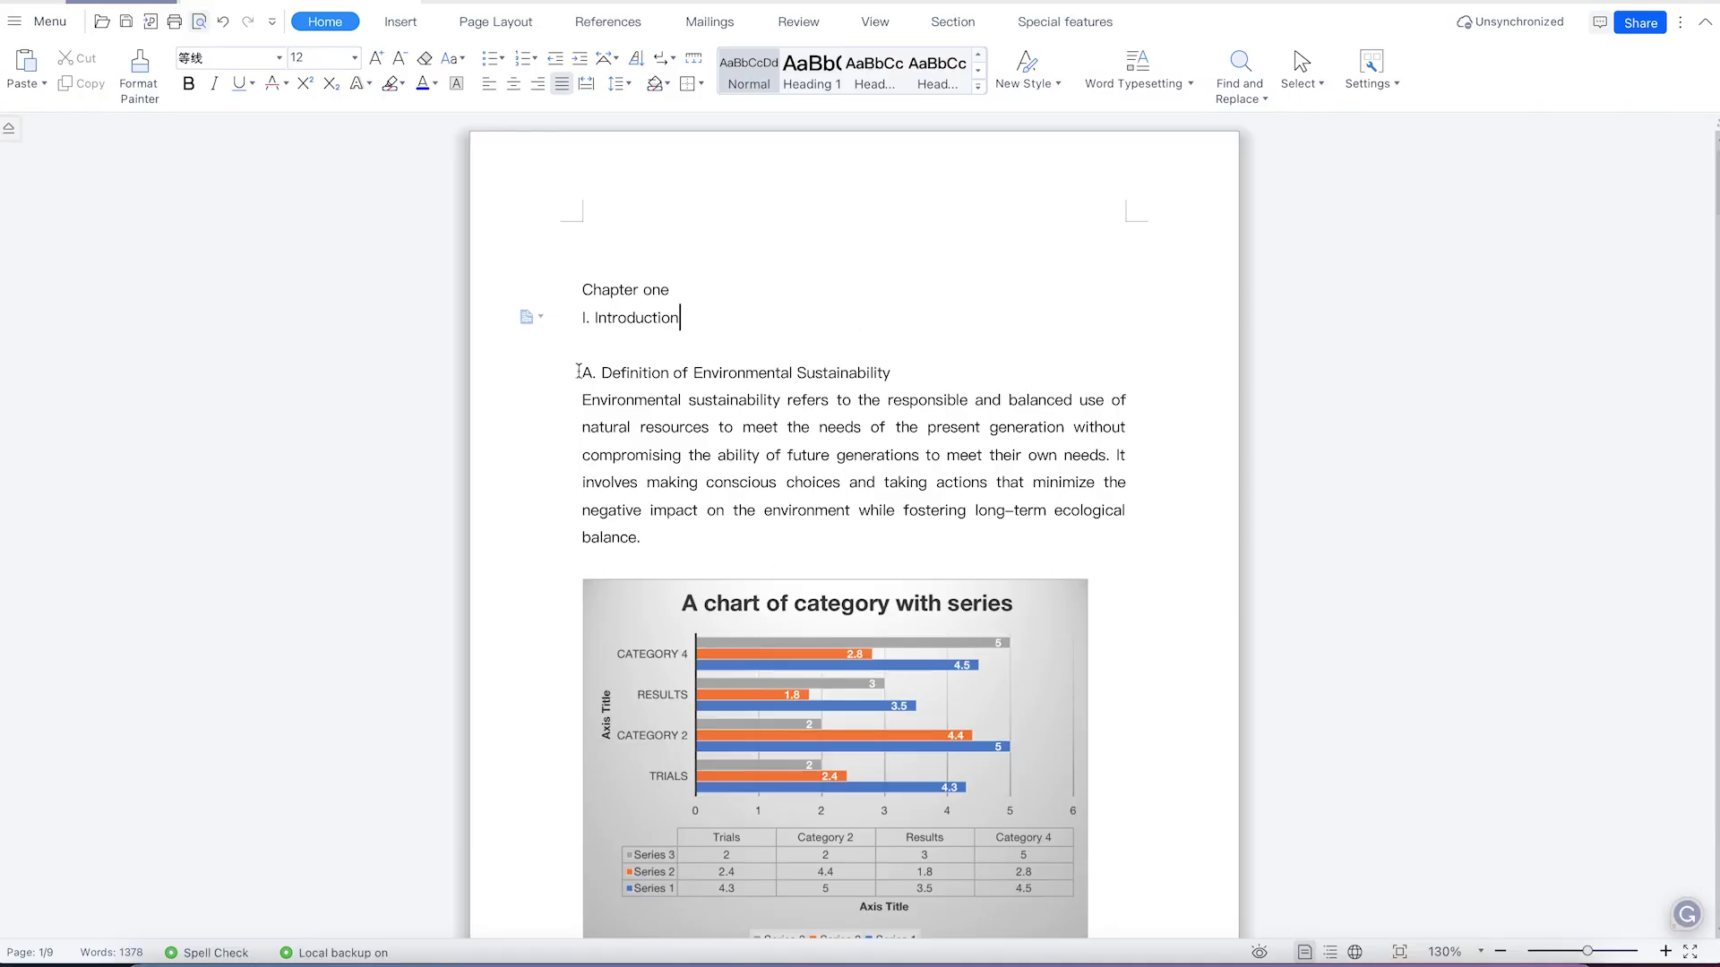
# Insert blank lines before Chapter one until it moves to page 2, leaving page 1 empty
pyautogui.click(618, 266)
pyautogui.press('Return')
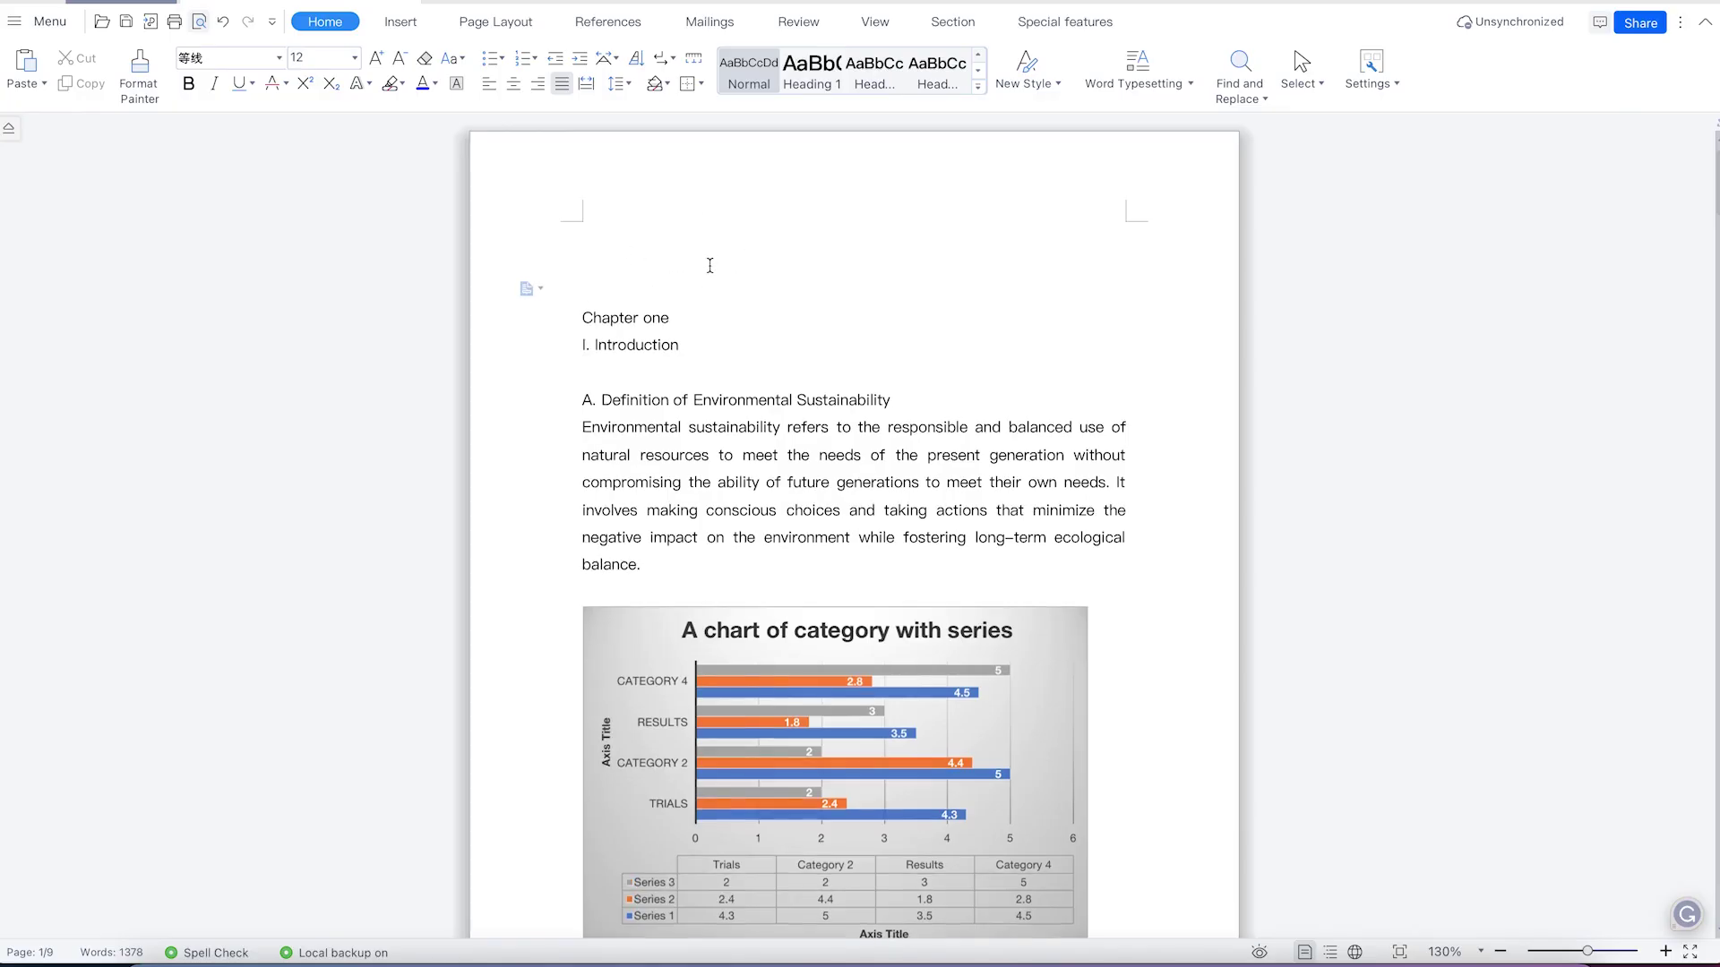
pyautogui.press('Return')
pyautogui.press('Return')
pyautogui.press('Return')
pyautogui.press('Return')
pyautogui.press('Return')
pyautogui.press('Return')
pyautogui.press('Return')
pyautogui.press('Return')
pyautogui.press('Return')
pyautogui.press('Return')
pyautogui.press('Return')
pyautogui.press('Return')
pyautogui.press('Return')
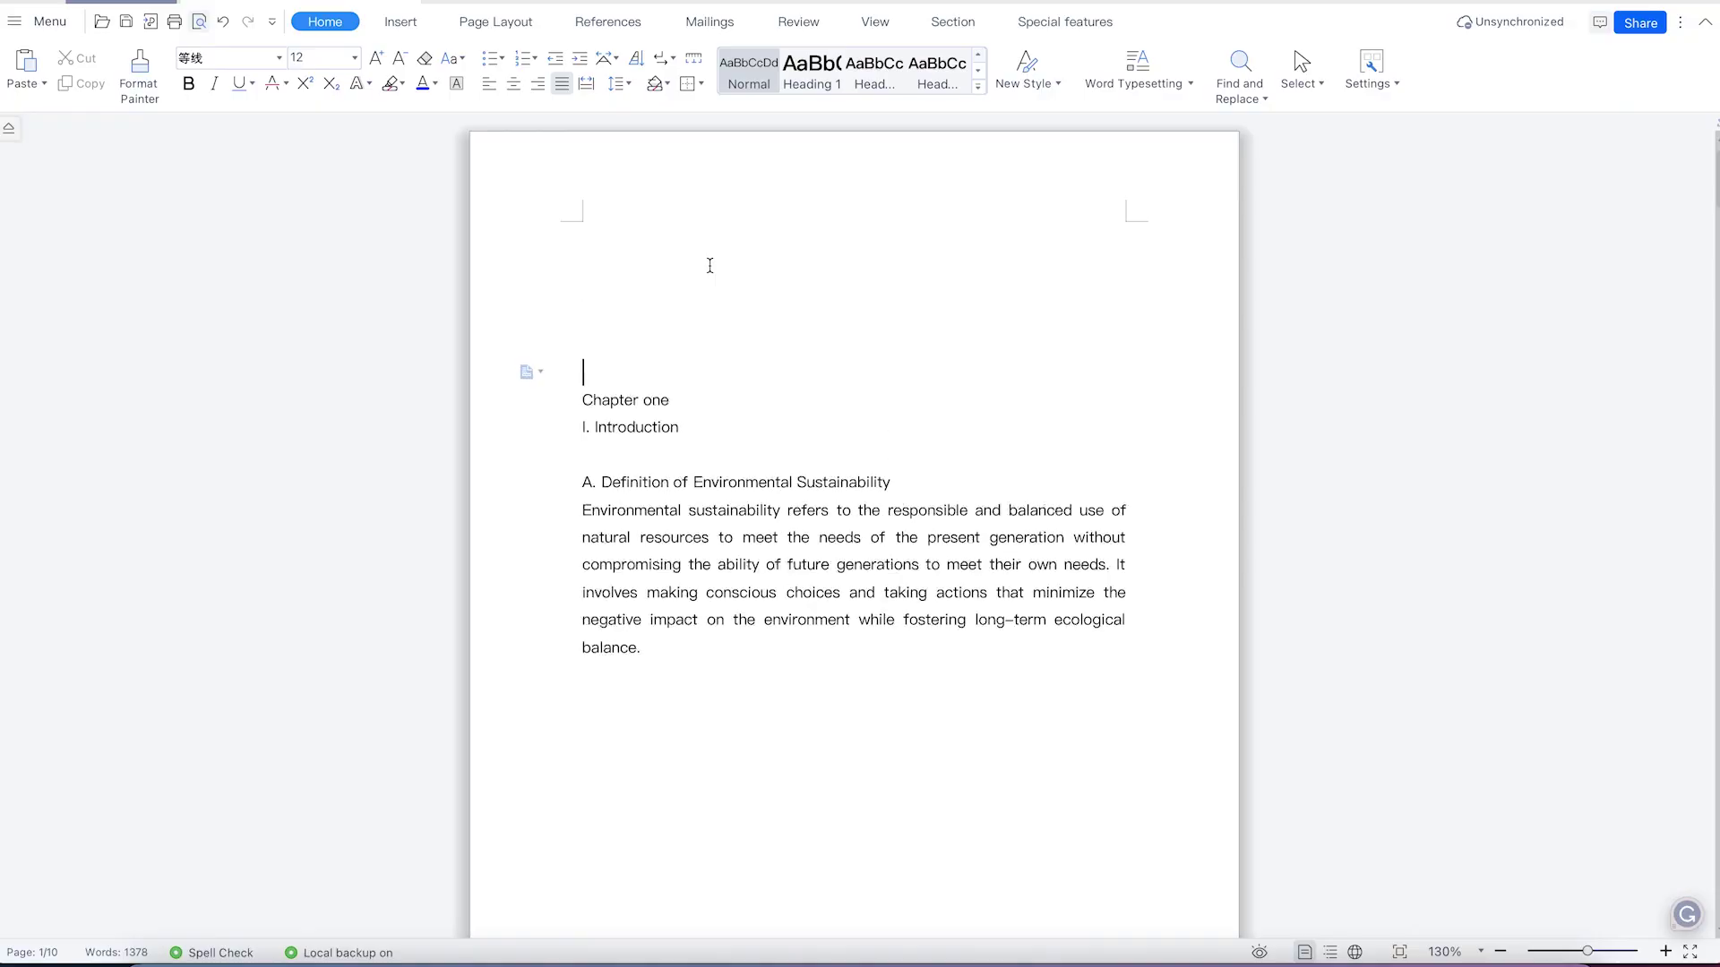
pyautogui.press('Return')
pyautogui.press('Return')
pyautogui.press('Return')
pyautogui.press('Return')
pyautogui.press('Return')
pyautogui.press('Return')
pyautogui.press('Return')
pyautogui.press('Return')
pyautogui.press('Return')
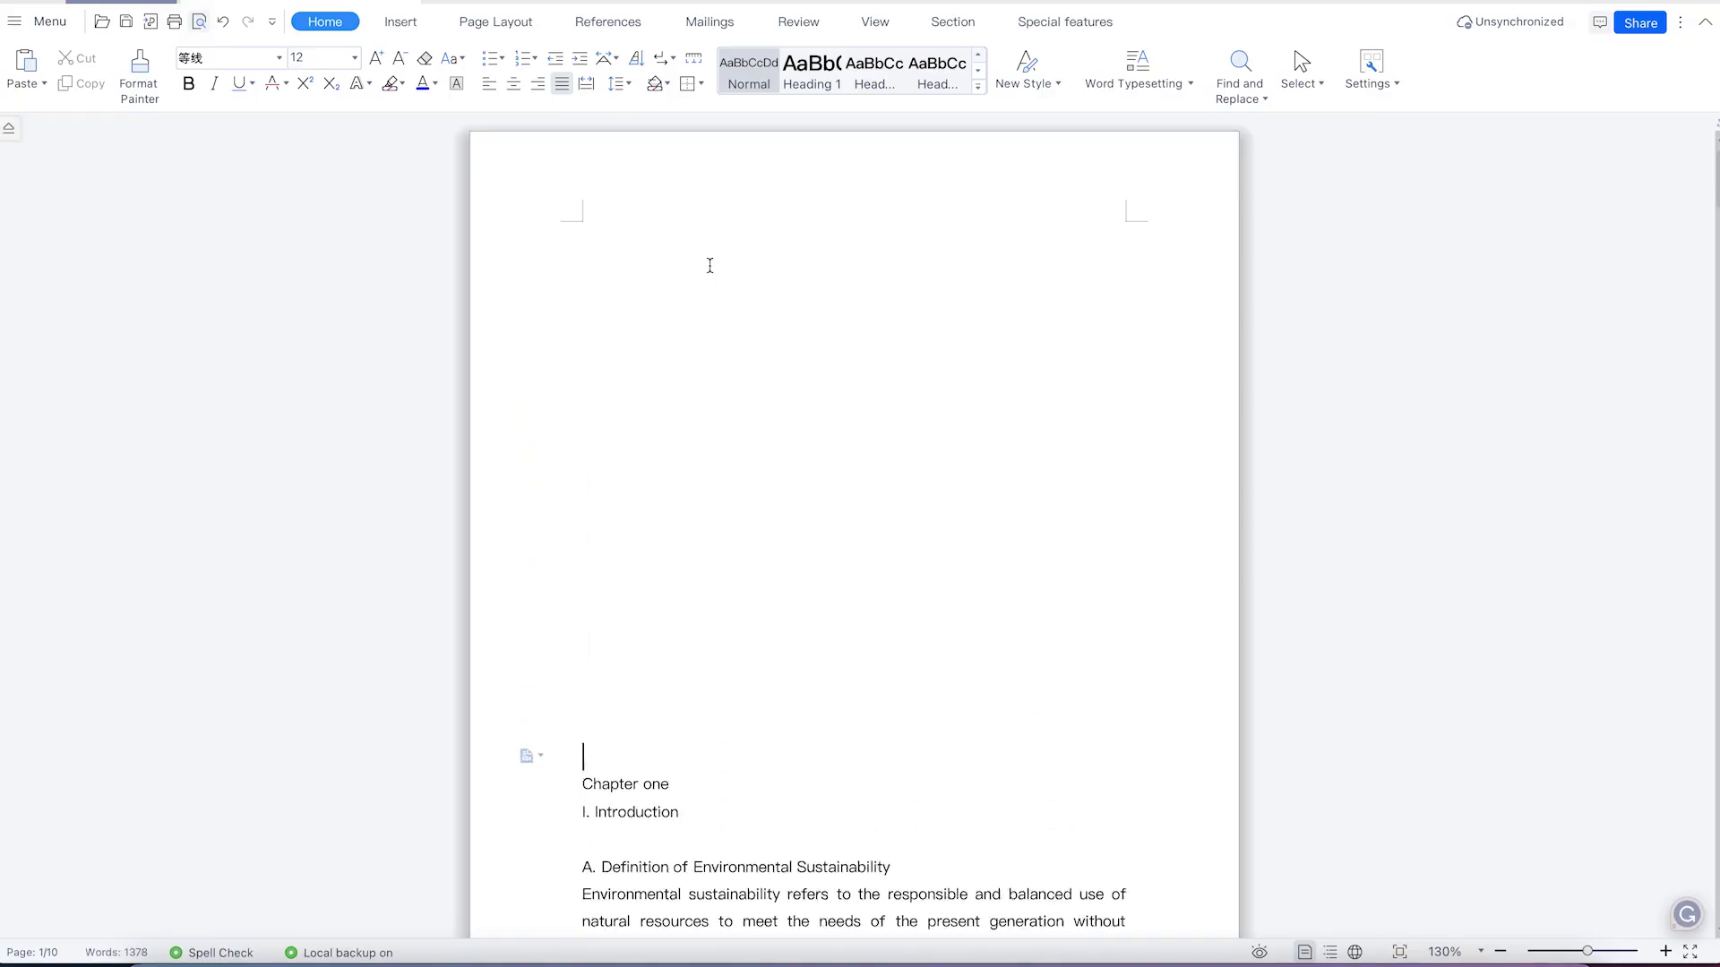
pyautogui.scroll(-3, 741, 403)
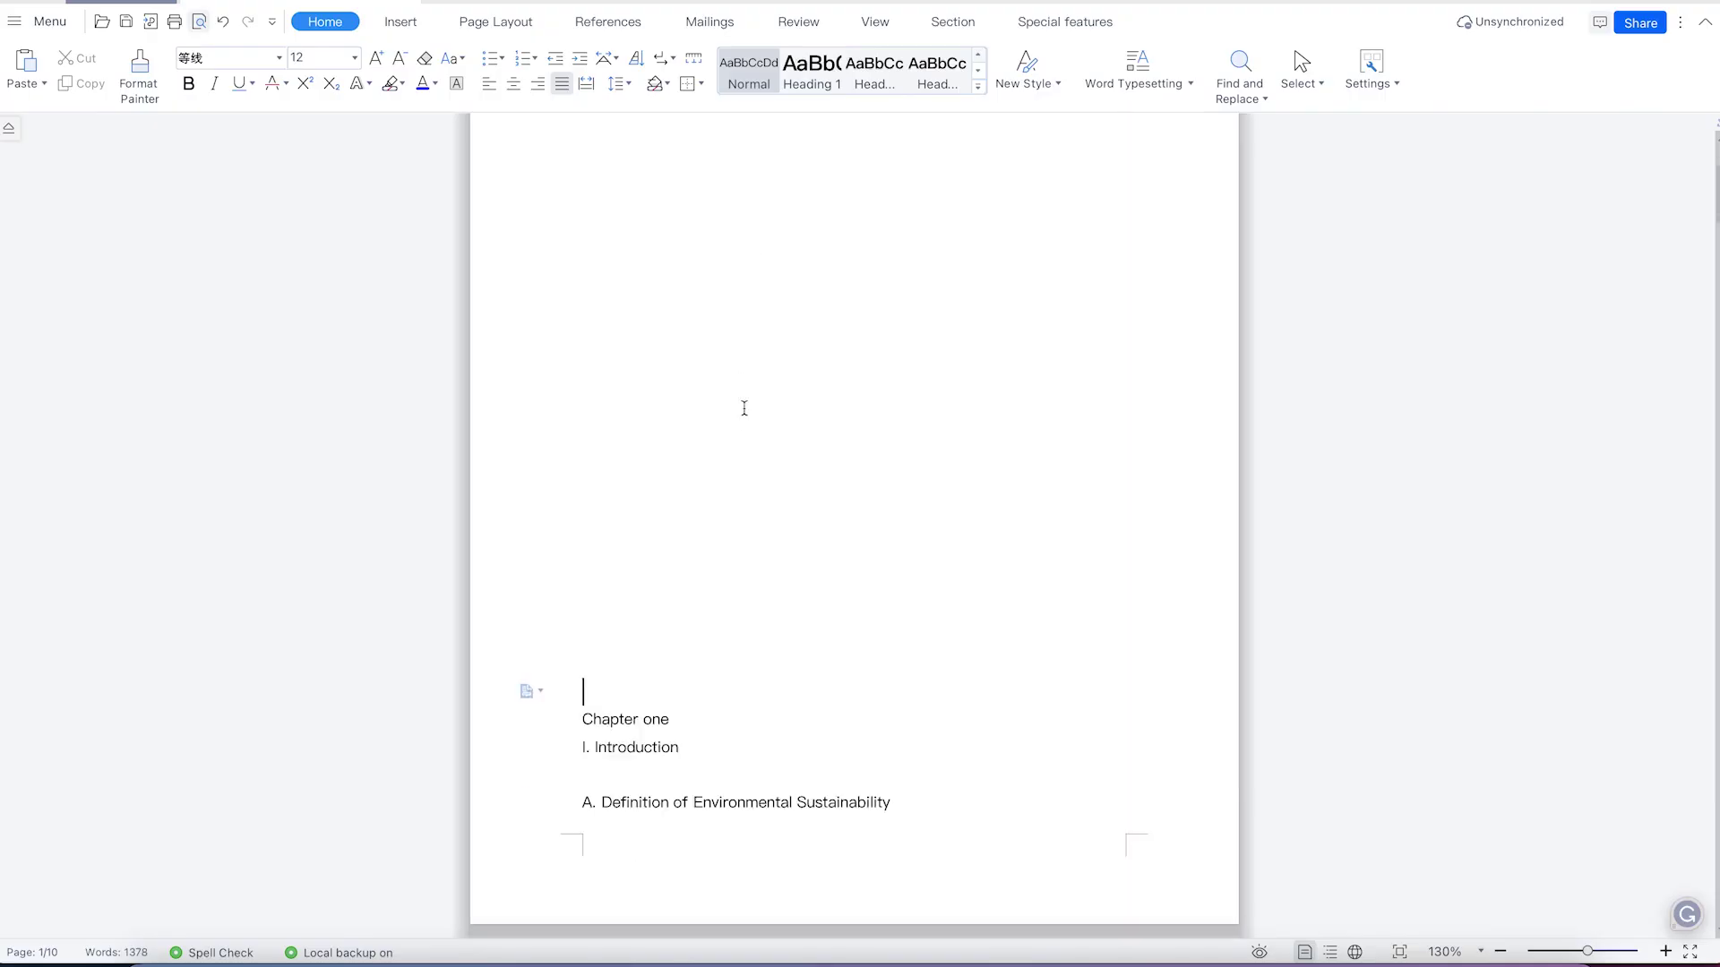
pyautogui.press('Return')
pyautogui.press('Return')
pyautogui.press('Return')
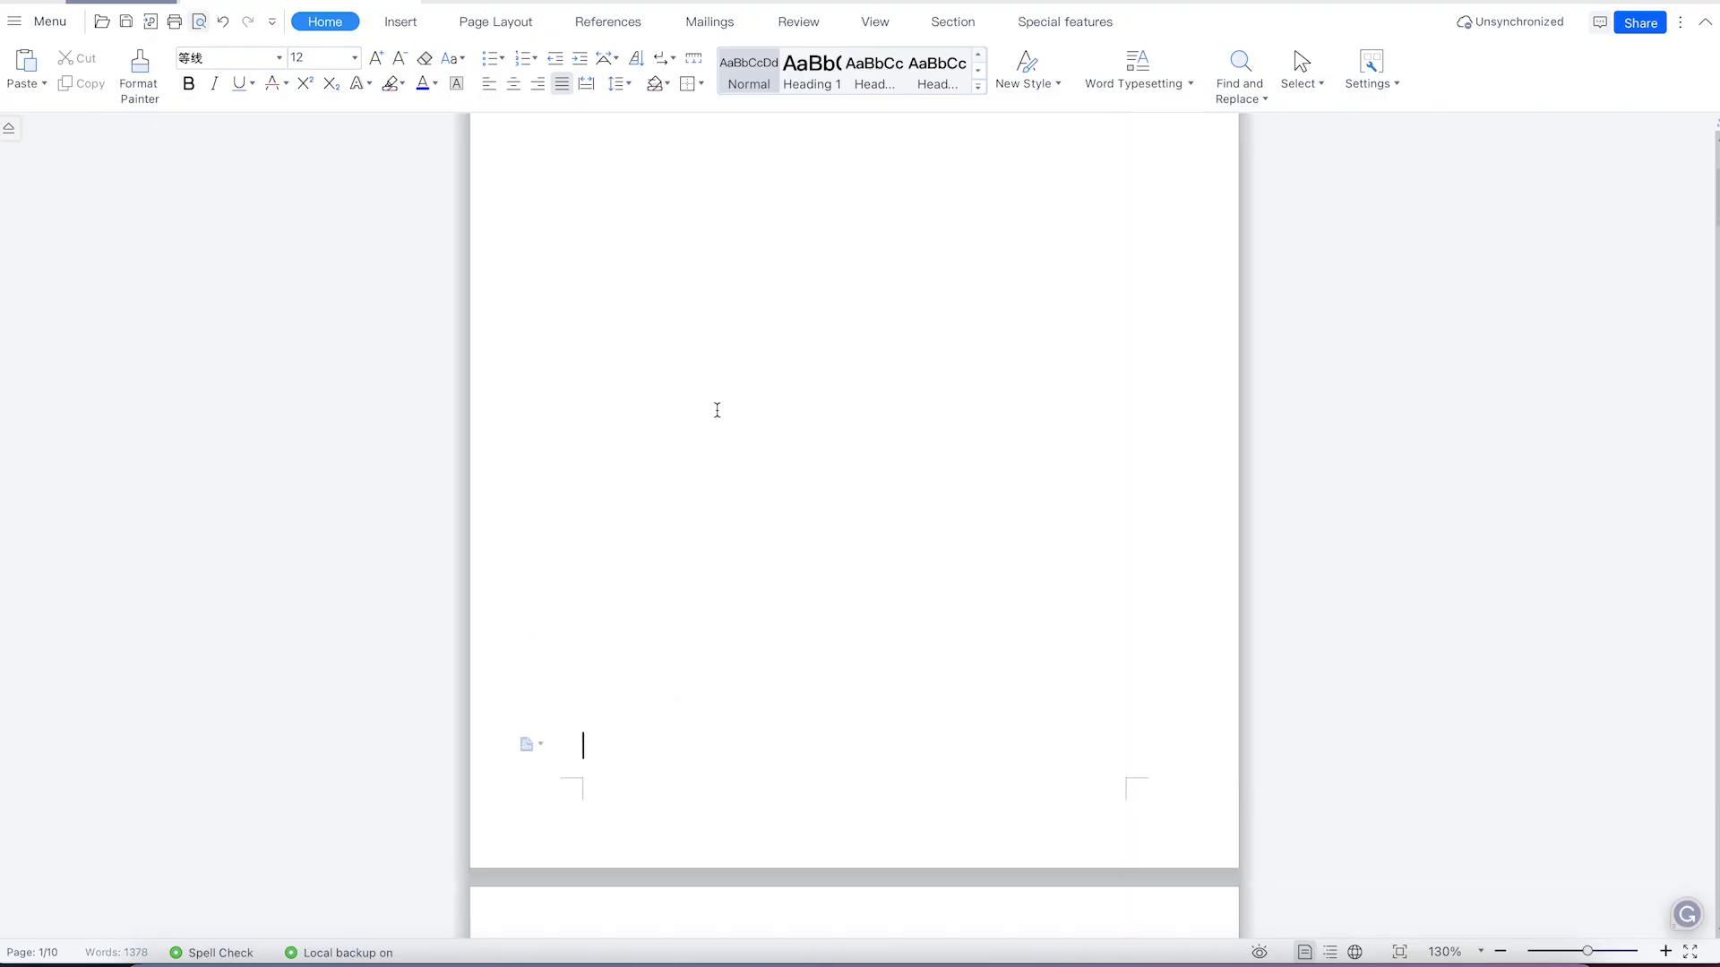
pyautogui.scroll(7, 782, 567)
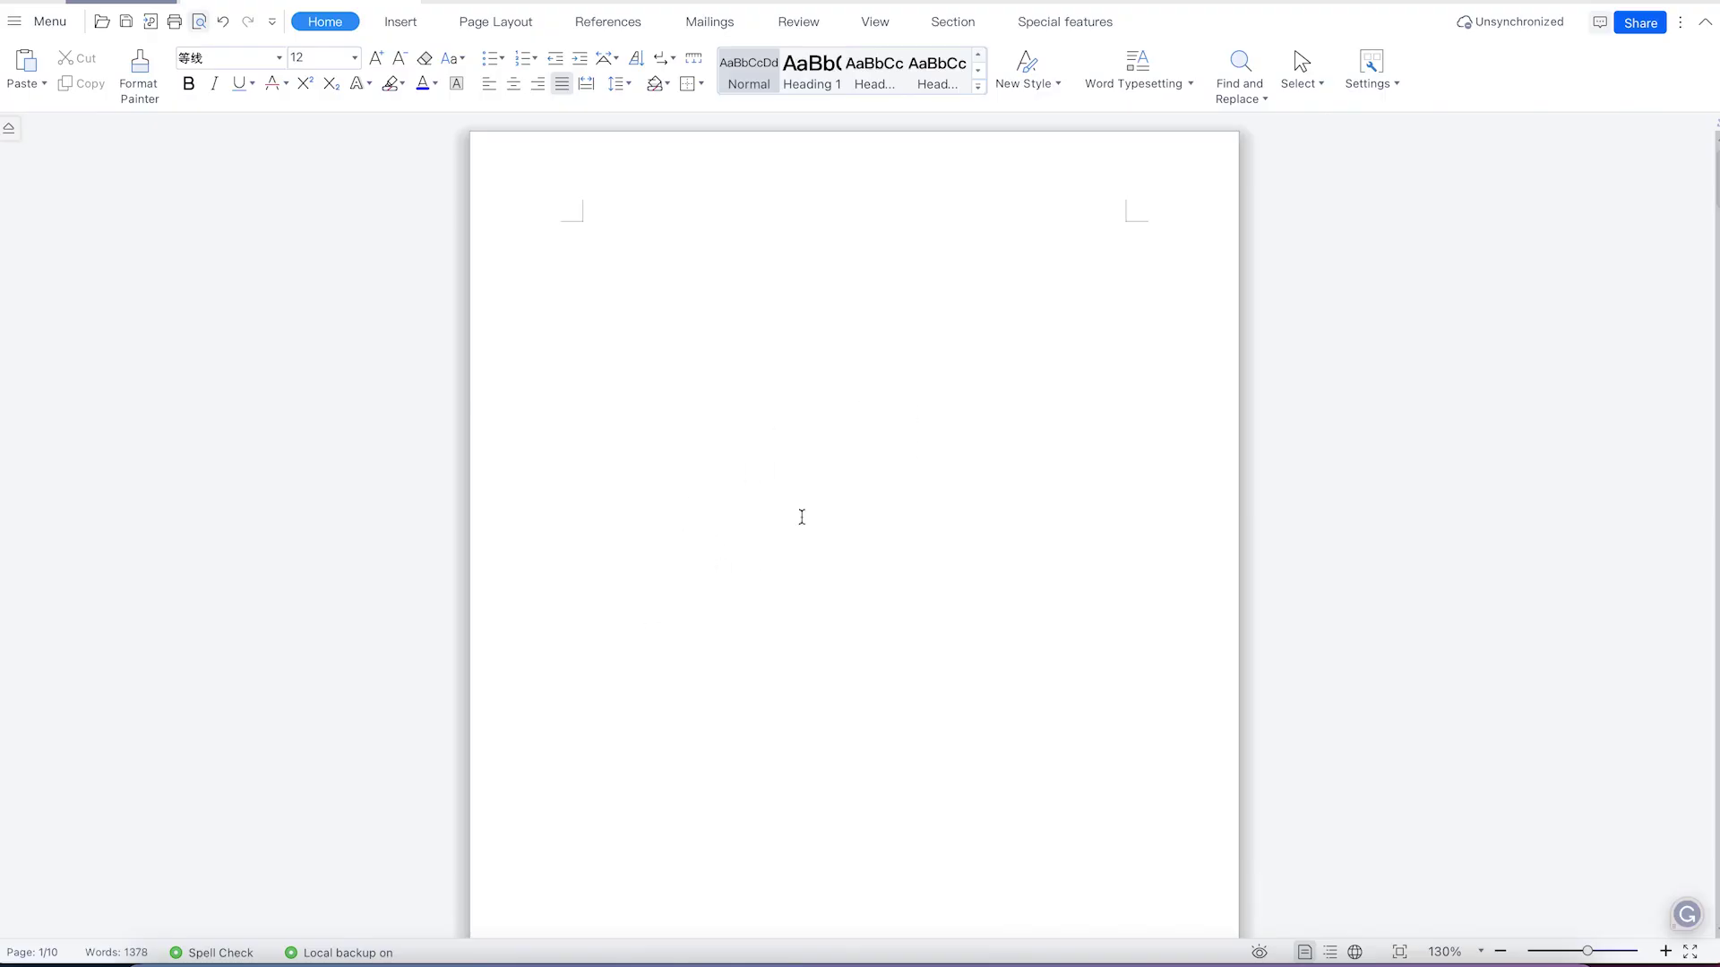
pyautogui.scroll(-14, 817, 548)
pyautogui.scroll(3, 837, 499)
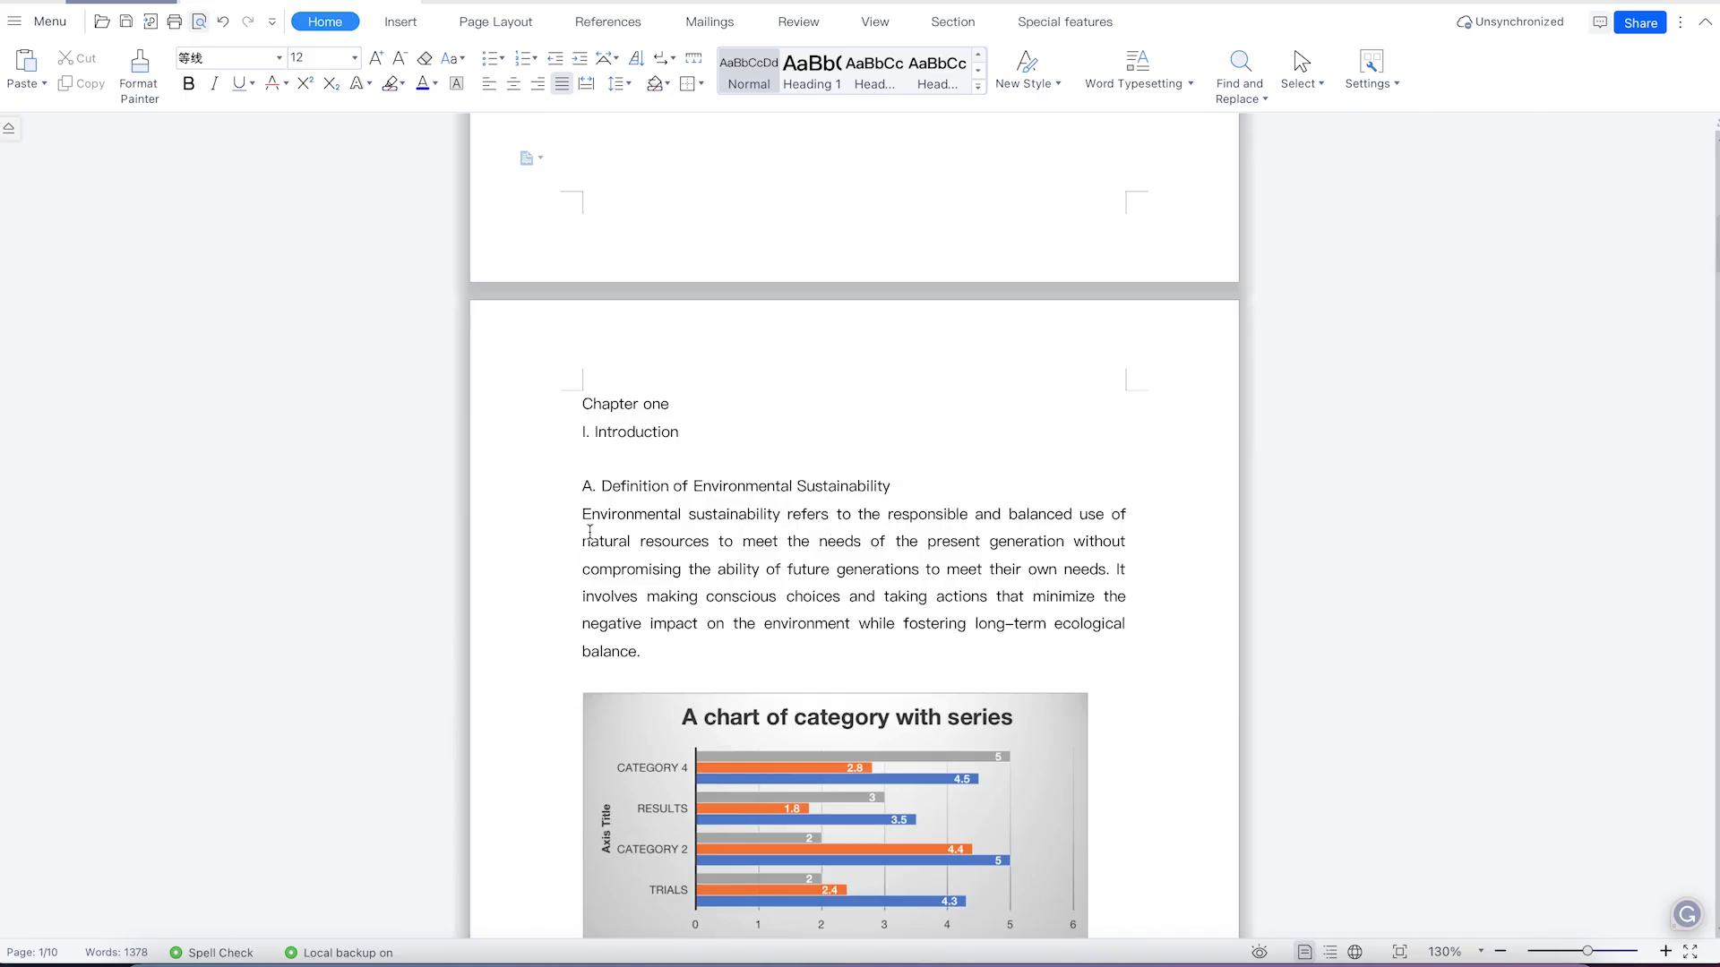
# Apply the Heading 1 style to the Chapter one line
pyautogui.moveTo(789, 552); pyautogui.dragTo(789, 558)
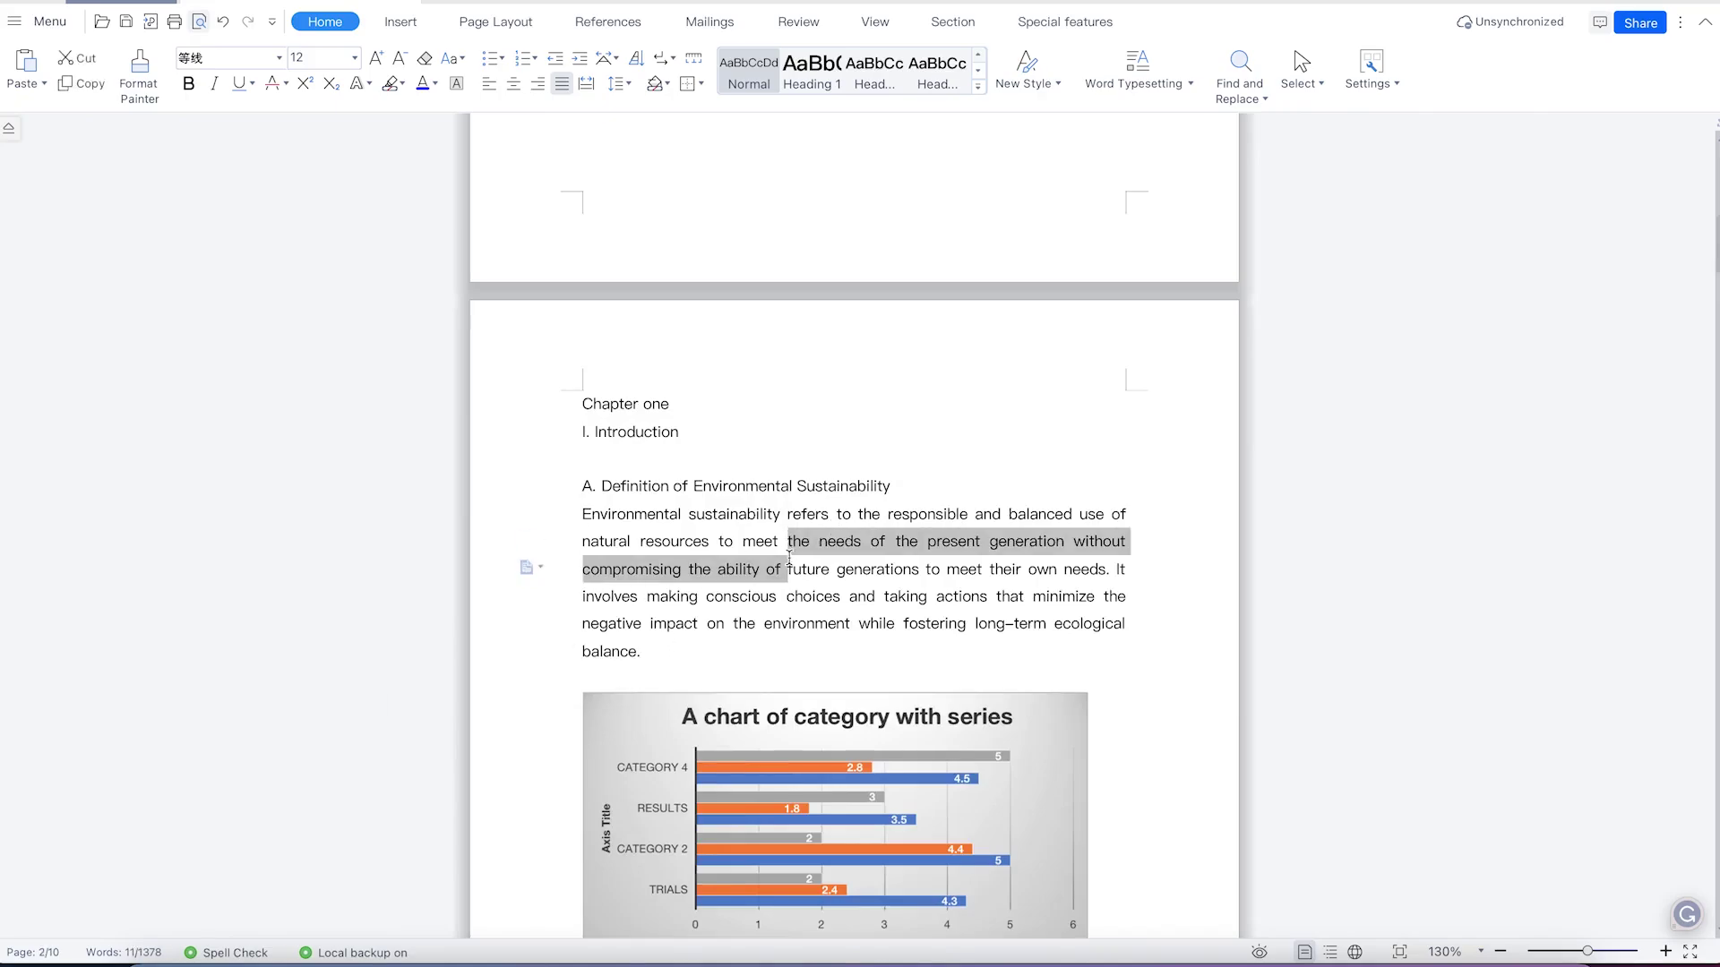
pyautogui.click(670, 405)
pyautogui.click(676, 436)
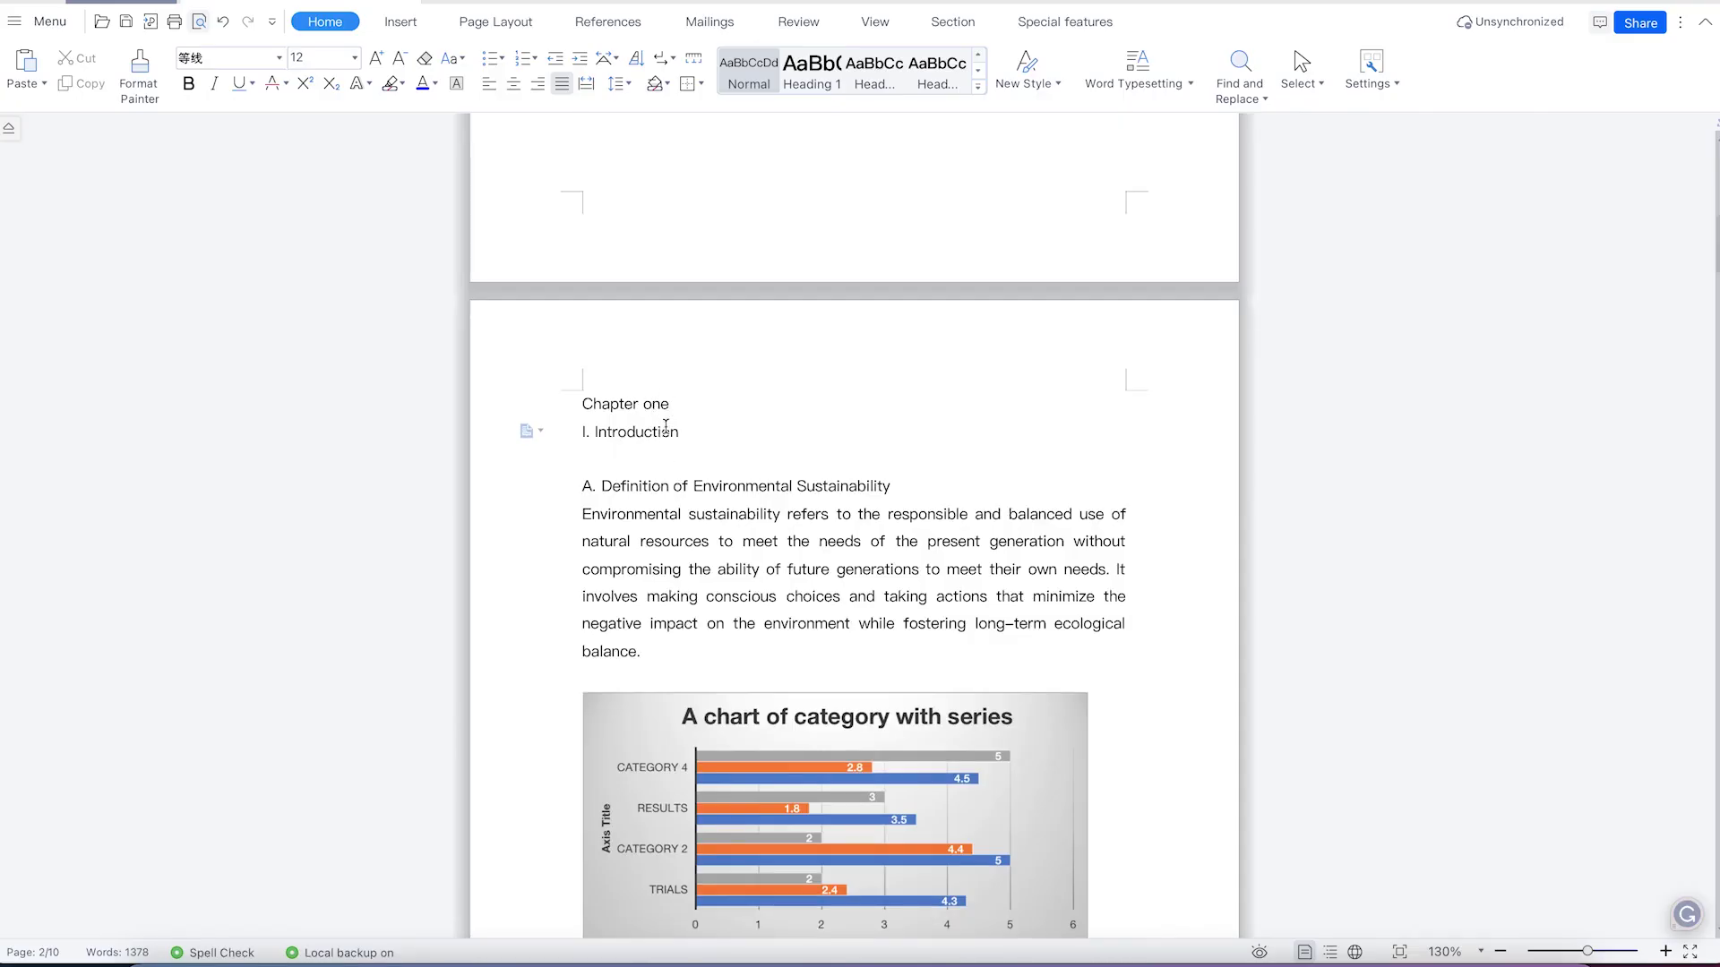
pyautogui.click(662, 476)
pyautogui.click(651, 413)
pyautogui.click(811, 69)
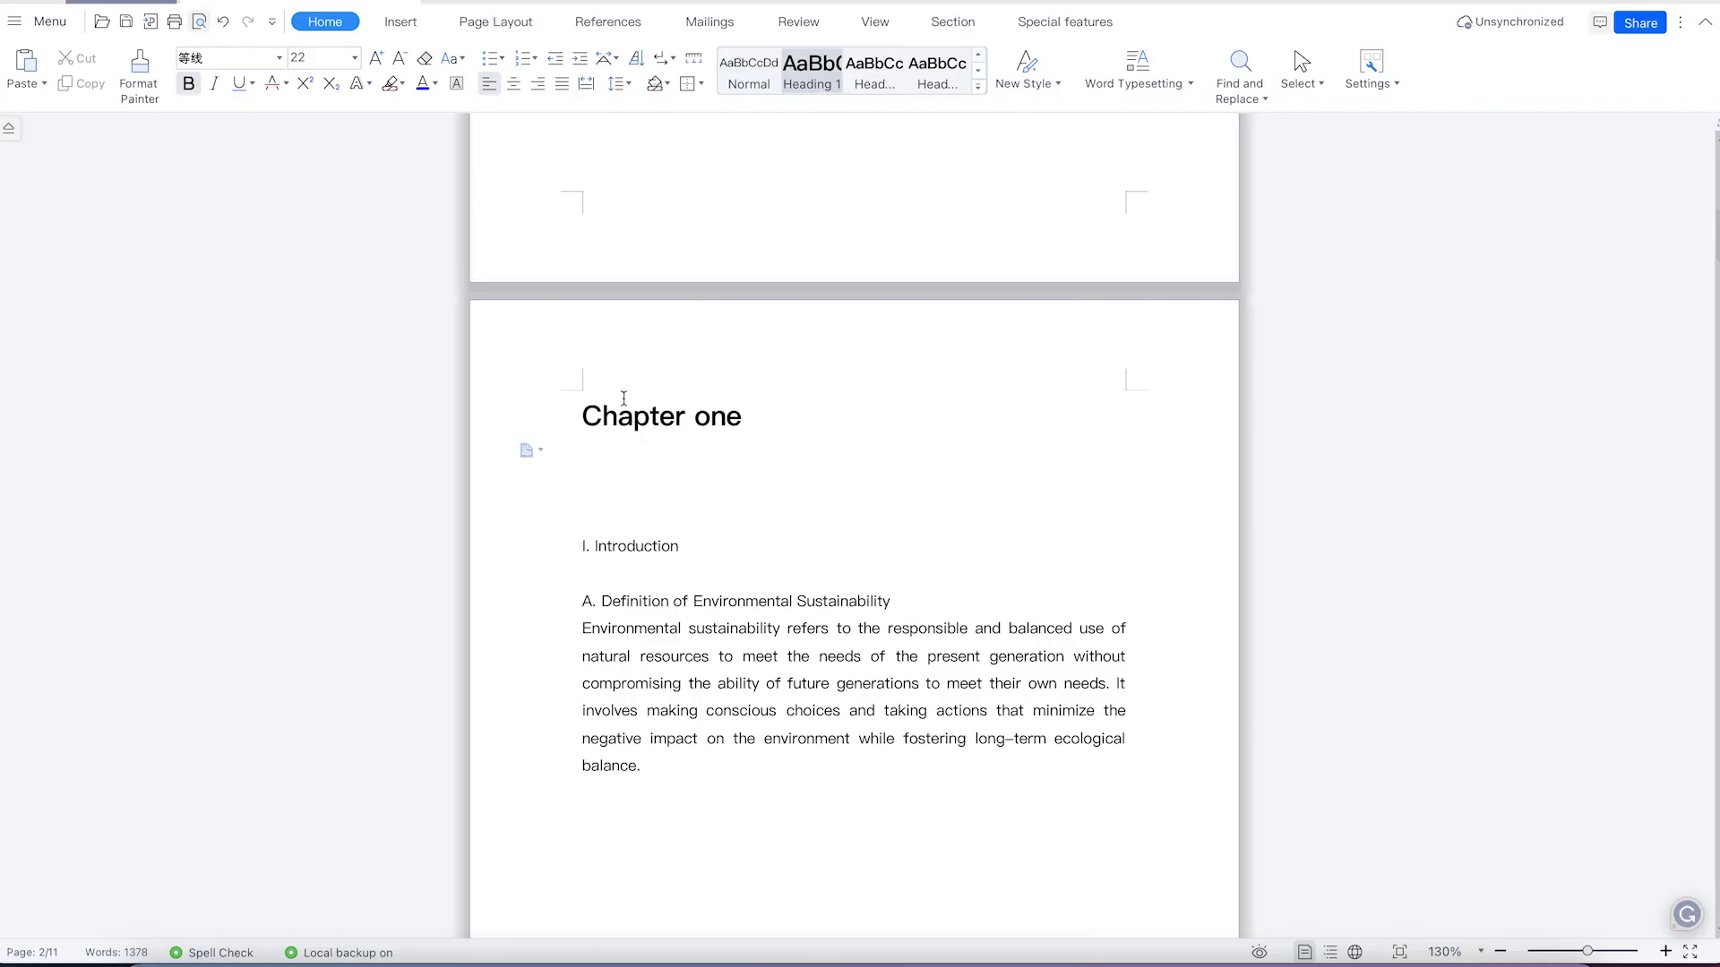
# Modify the Heading 1 style to single line spacing with no extra paragraph spacing
pyautogui.rightClick(815, 79)
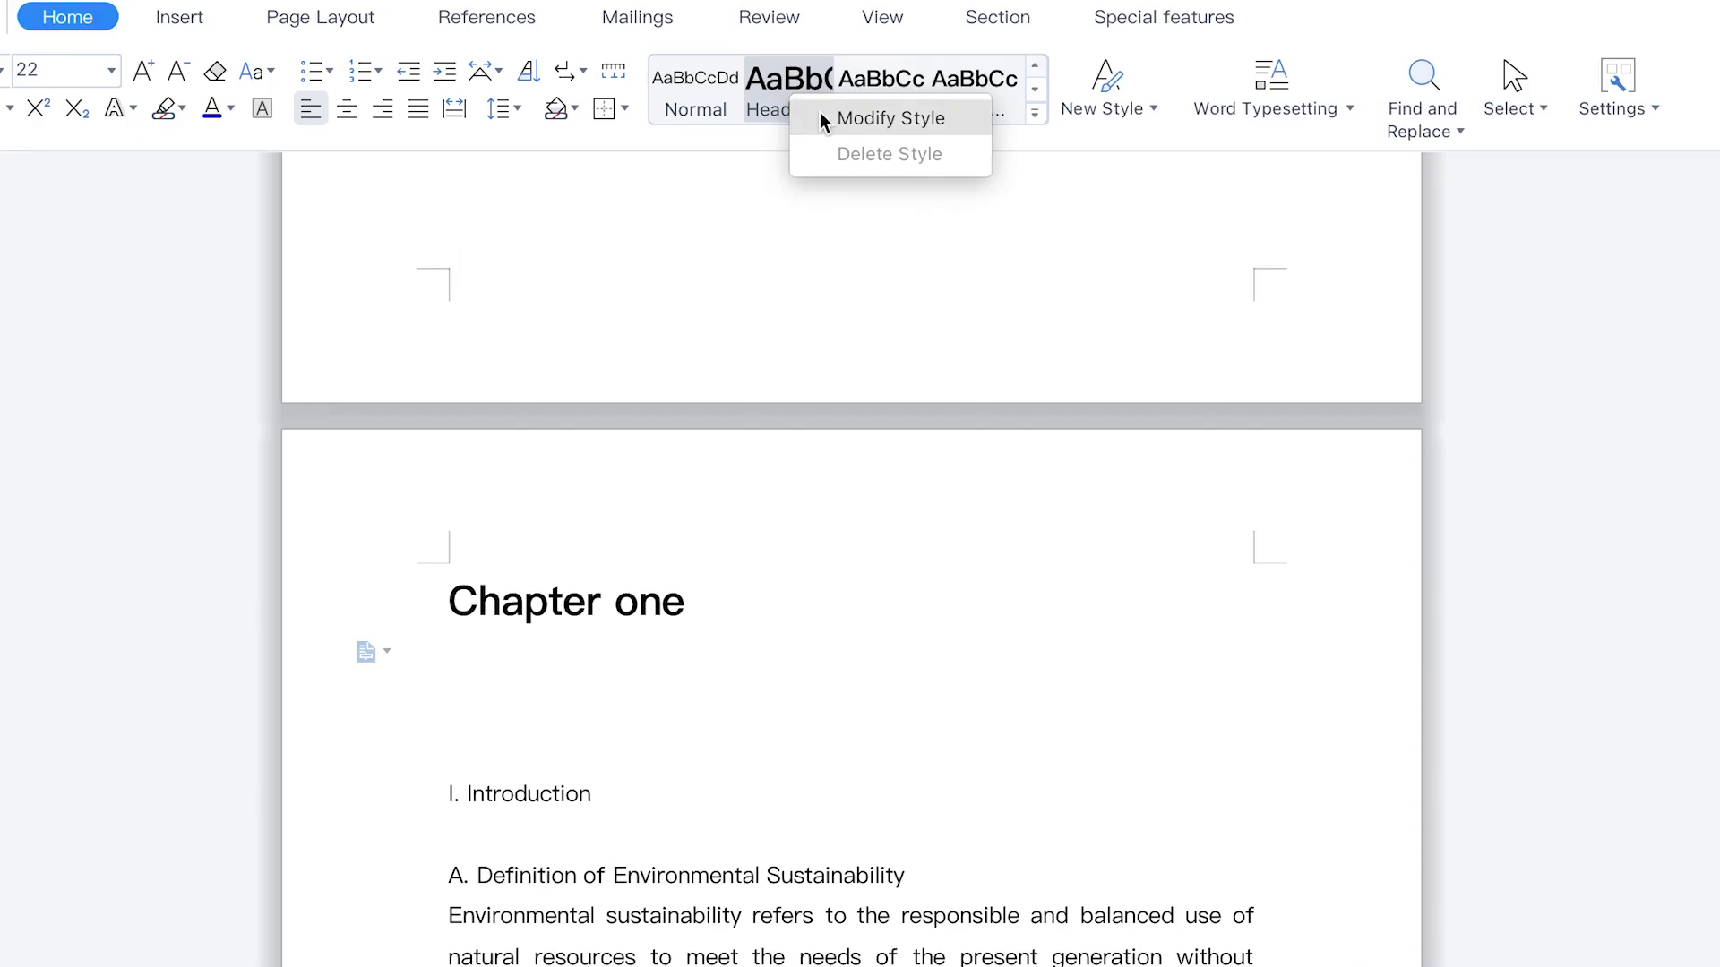
pyautogui.click(821, 118)
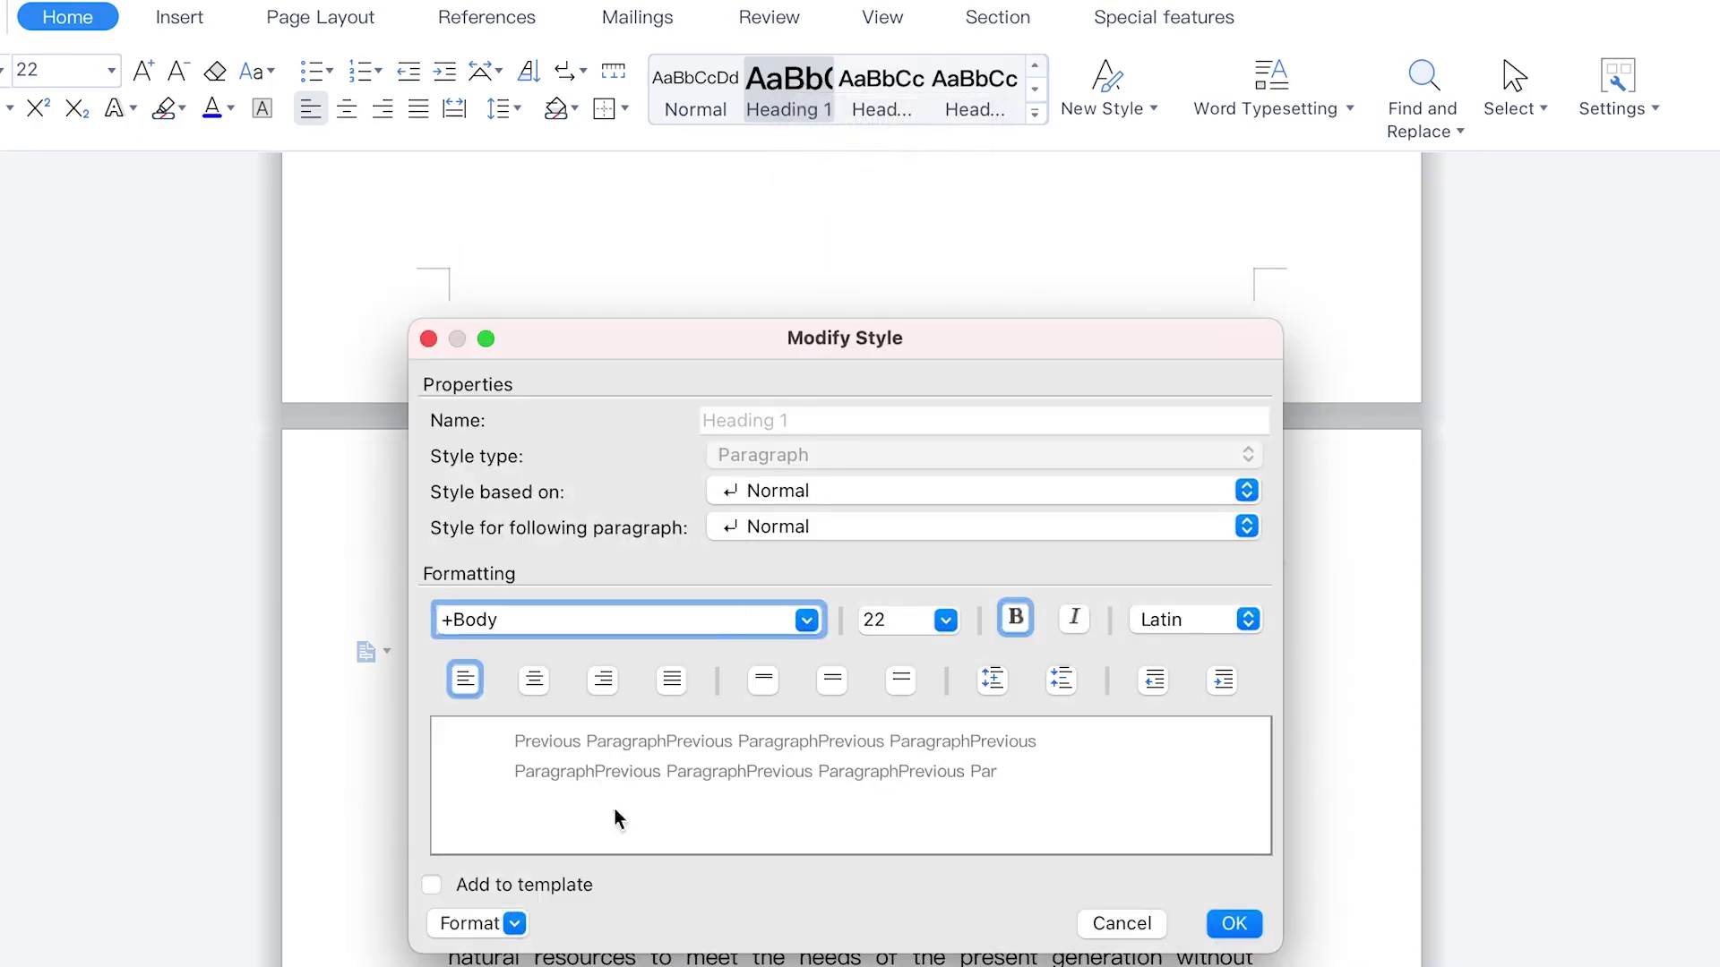
pyautogui.click(766, 679)
pyautogui.click(1060, 686)
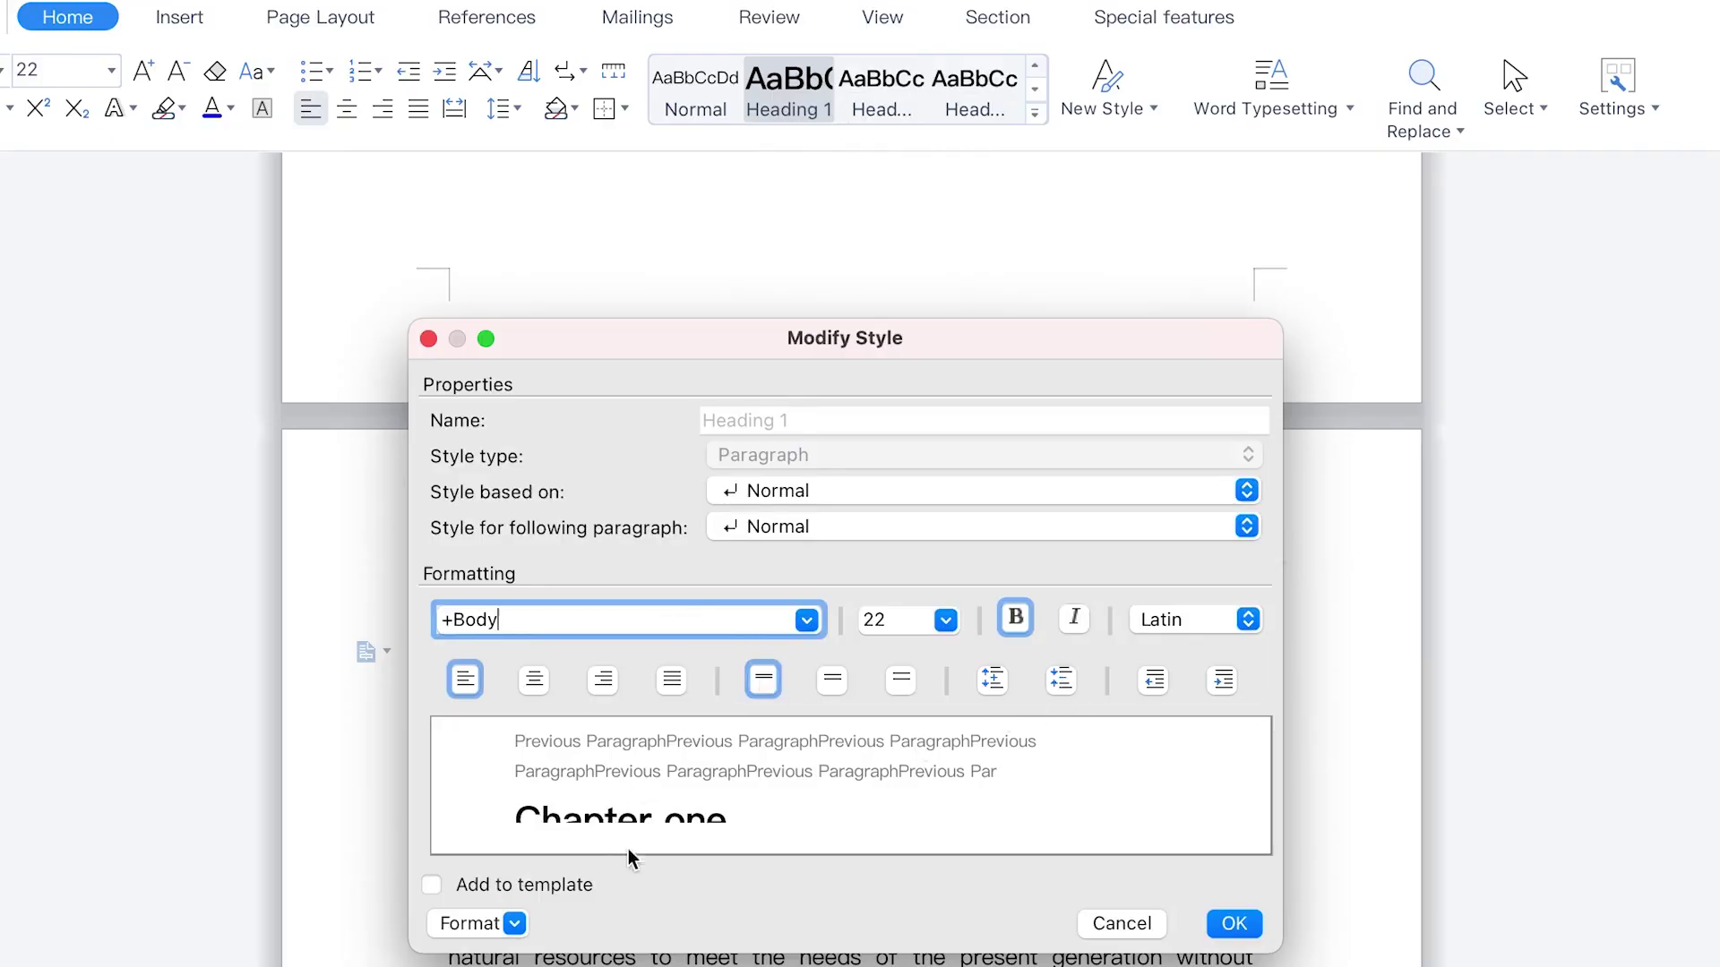
pyautogui.click(1240, 929)
pyautogui.click(634, 618)
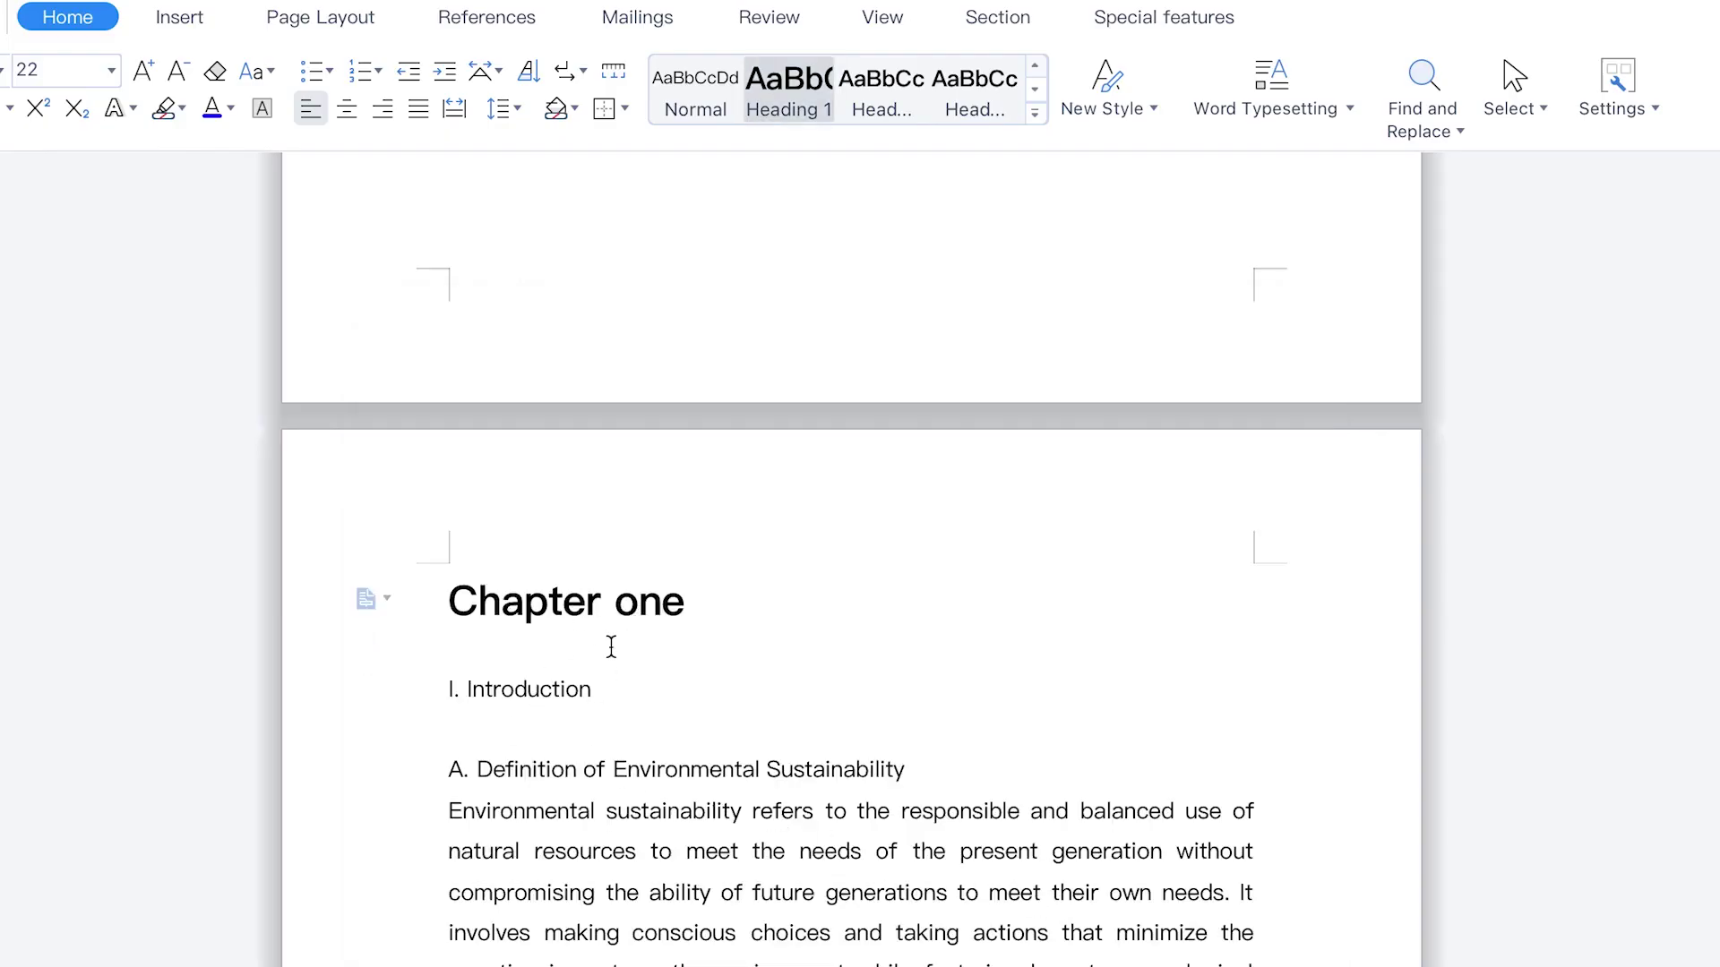
pyautogui.rightClick(781, 110)
pyautogui.click(824, 130)
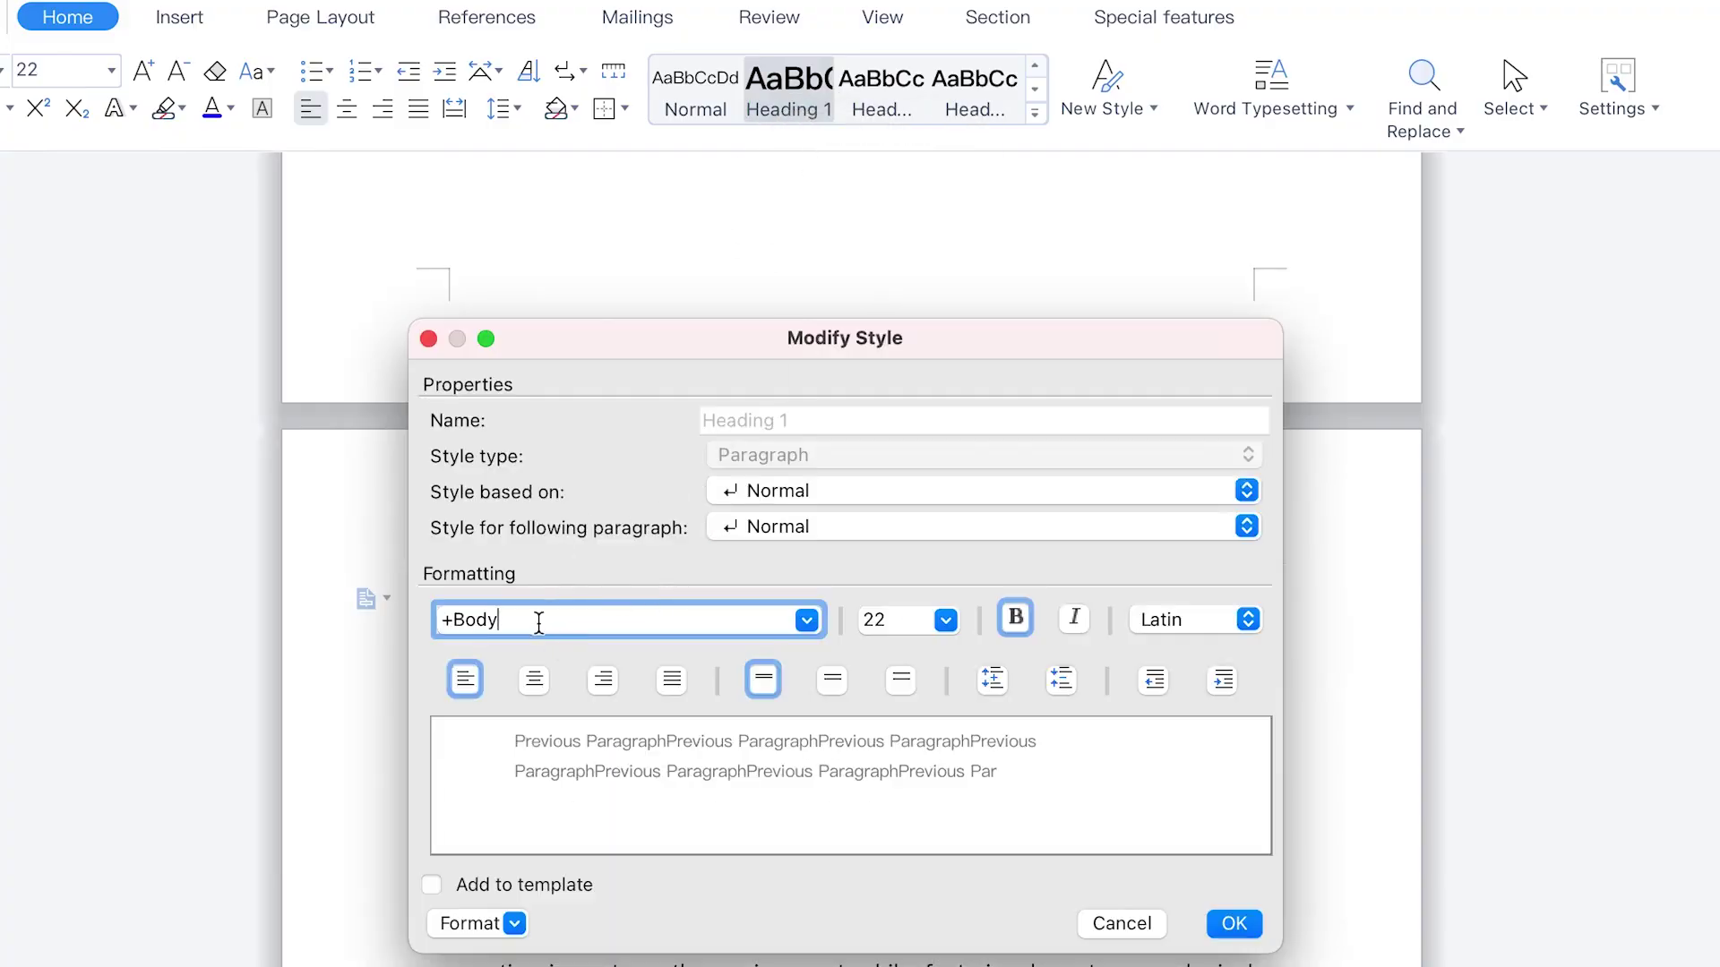
pyautogui.click(946, 620)
pyautogui.click(946, 620)
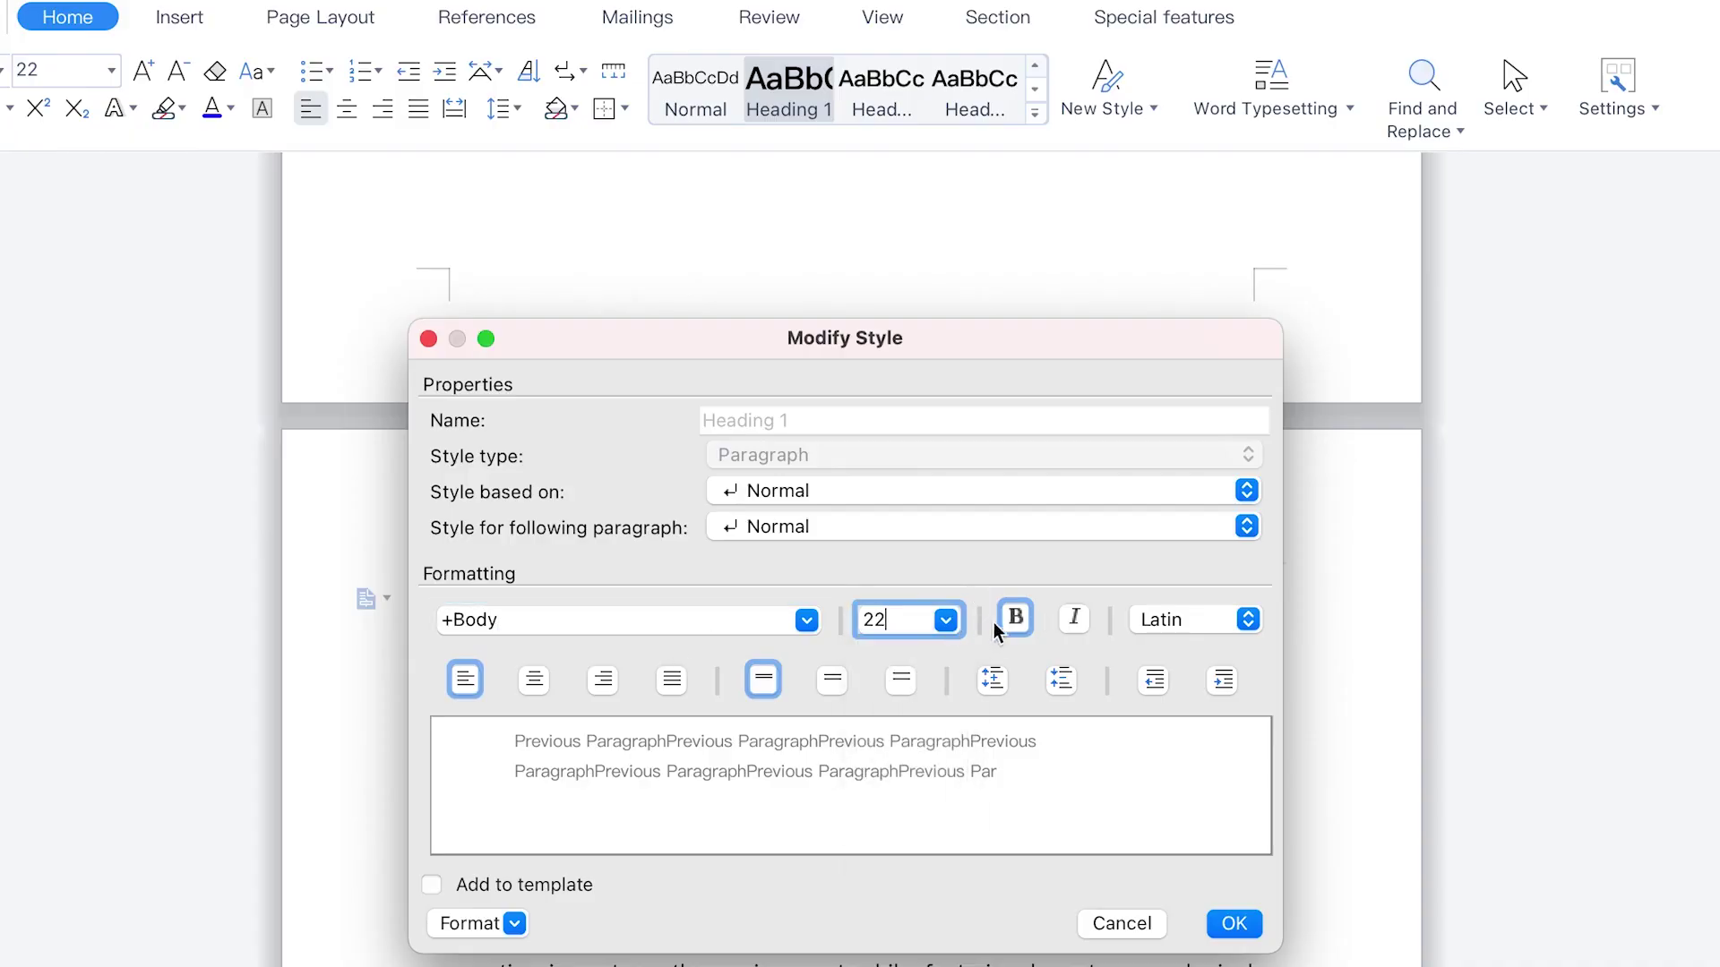
pyautogui.click(1153, 623)
pyautogui.click(1152, 623)
pyautogui.click(1153, 618)
pyautogui.click(1146, 605)
pyautogui.click(878, 488)
pyautogui.click(826, 487)
pyautogui.click(857, 525)
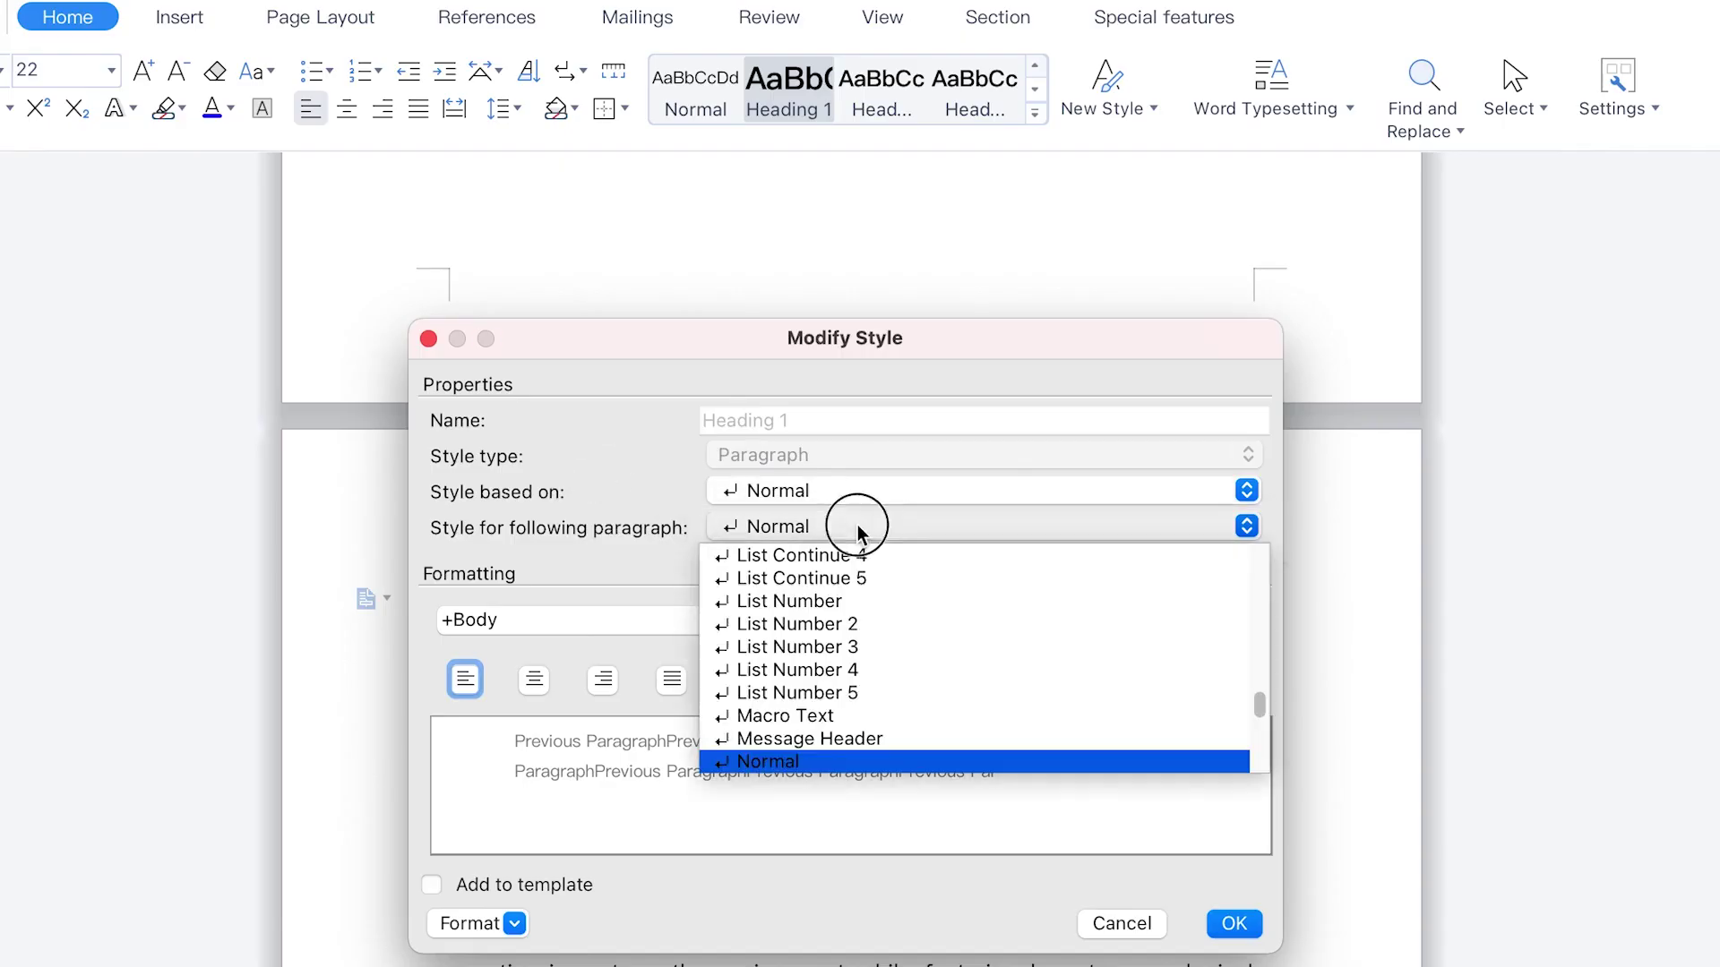
pyautogui.click(627, 478)
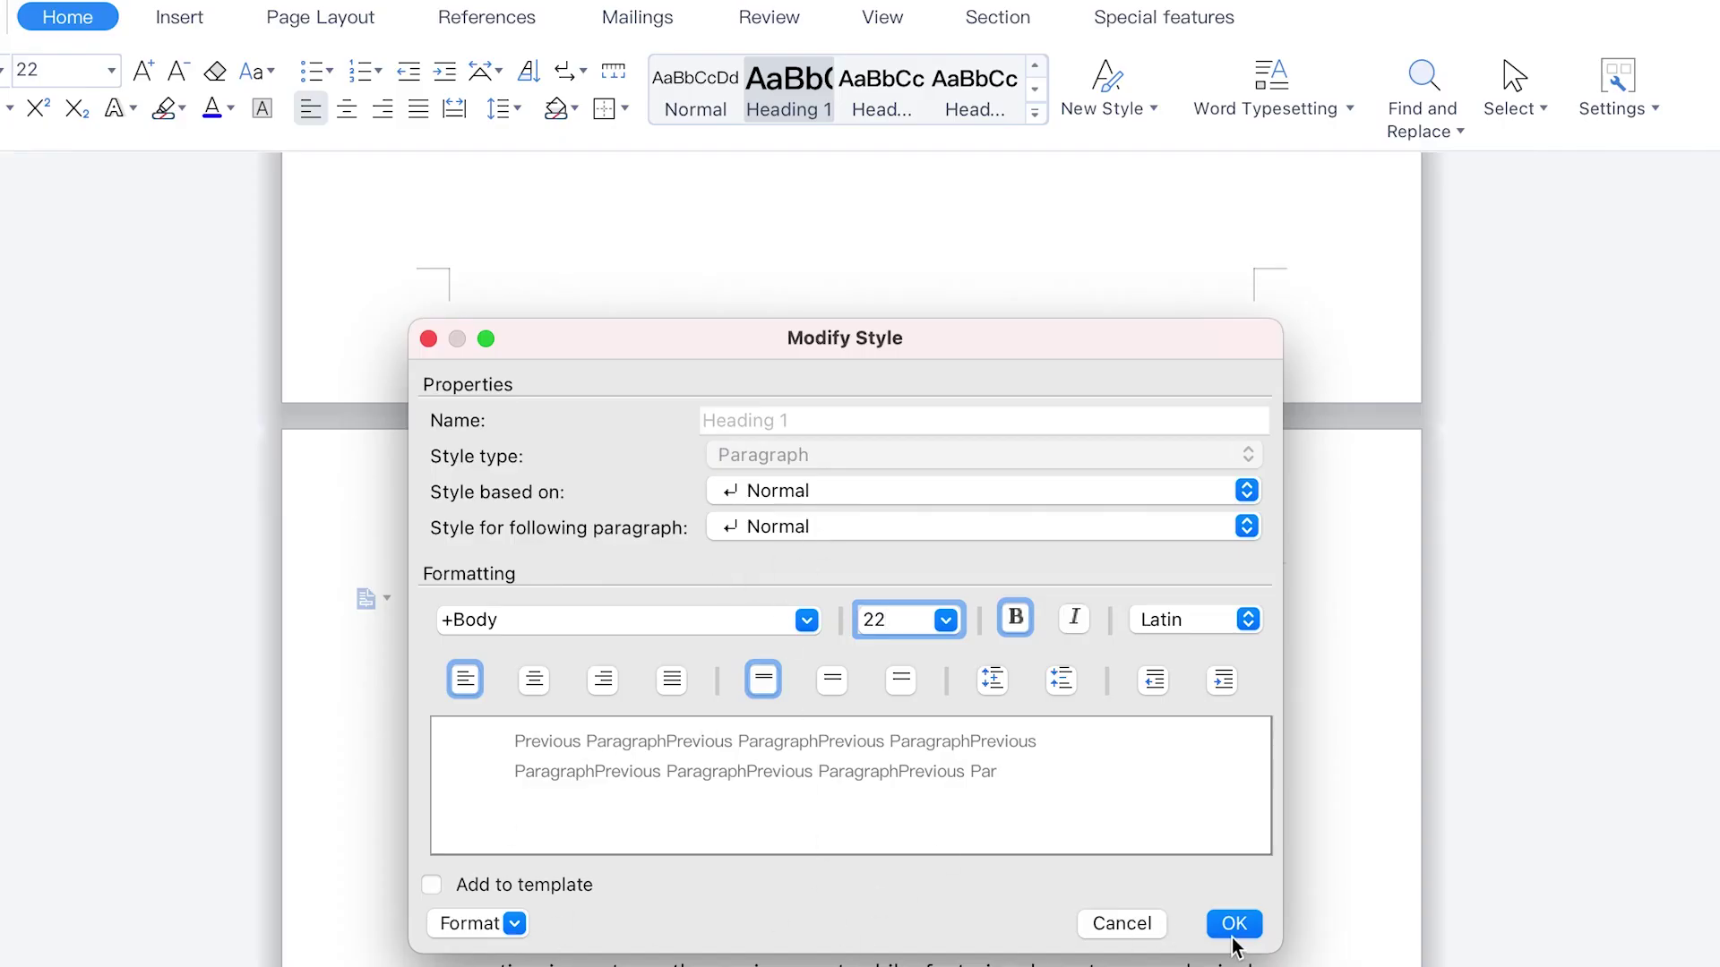
pyautogui.click(497, 926)
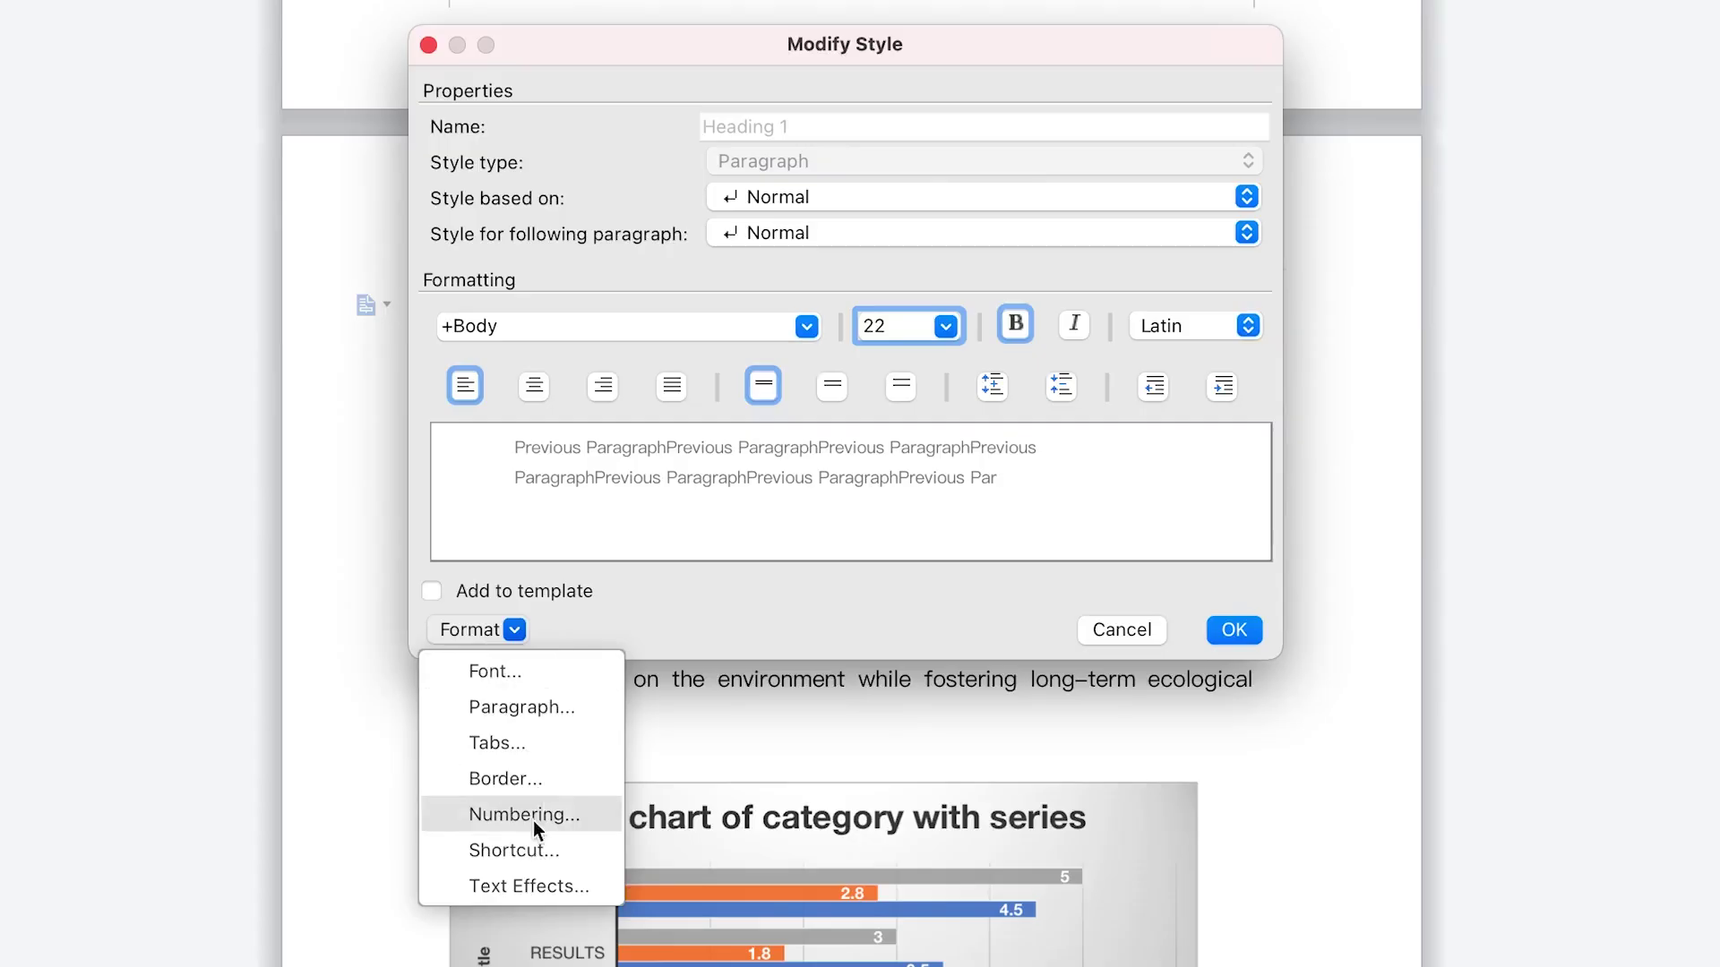
pyautogui.click(919, 592)
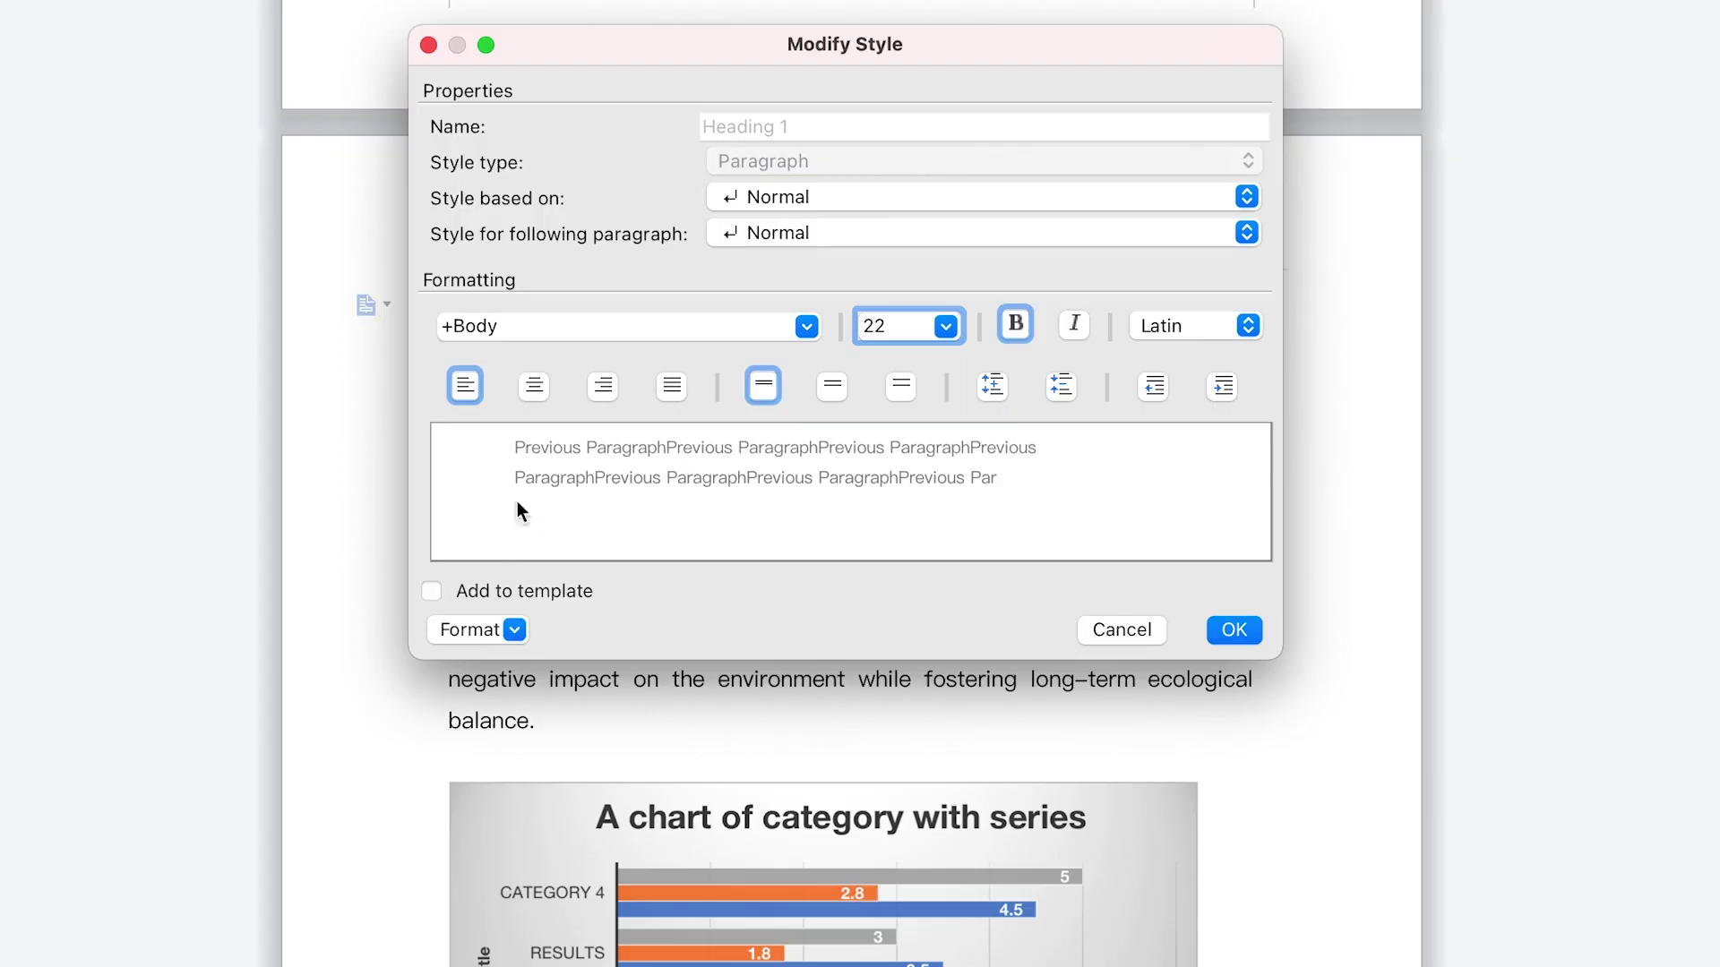
pyautogui.click(1234, 629)
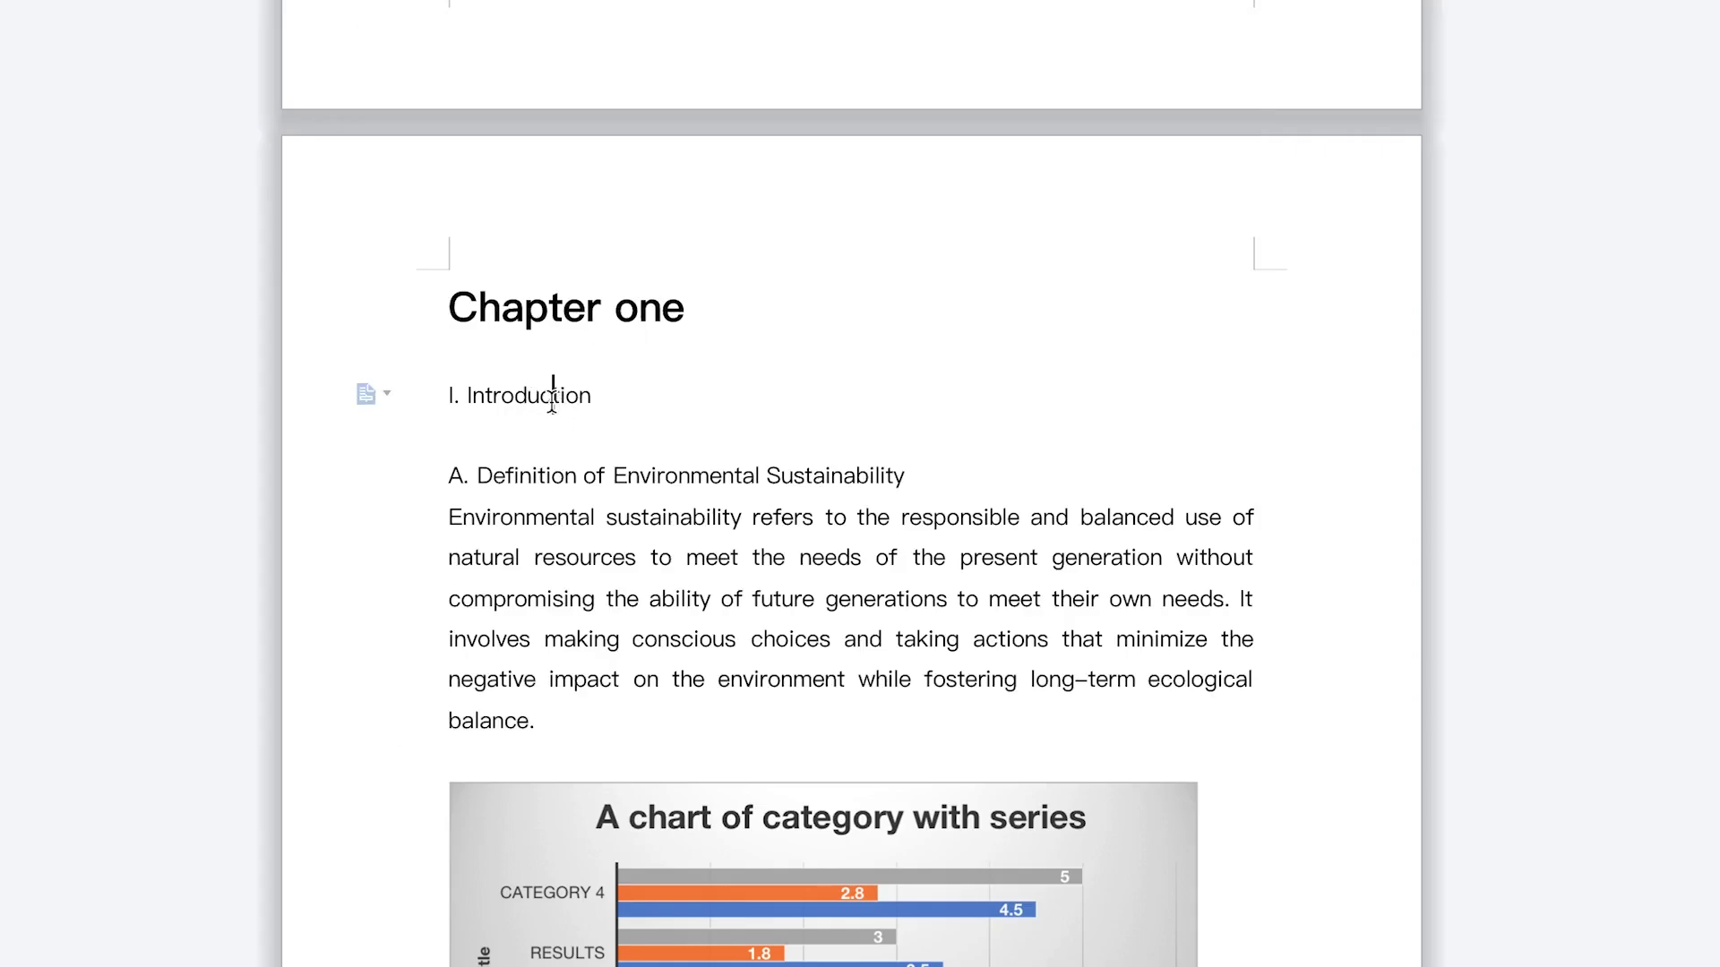
# Apply Heading 2 to I. Introduction and change the Heading 2 style to single line spacing
pyautogui.scroll(1, 578, 381)
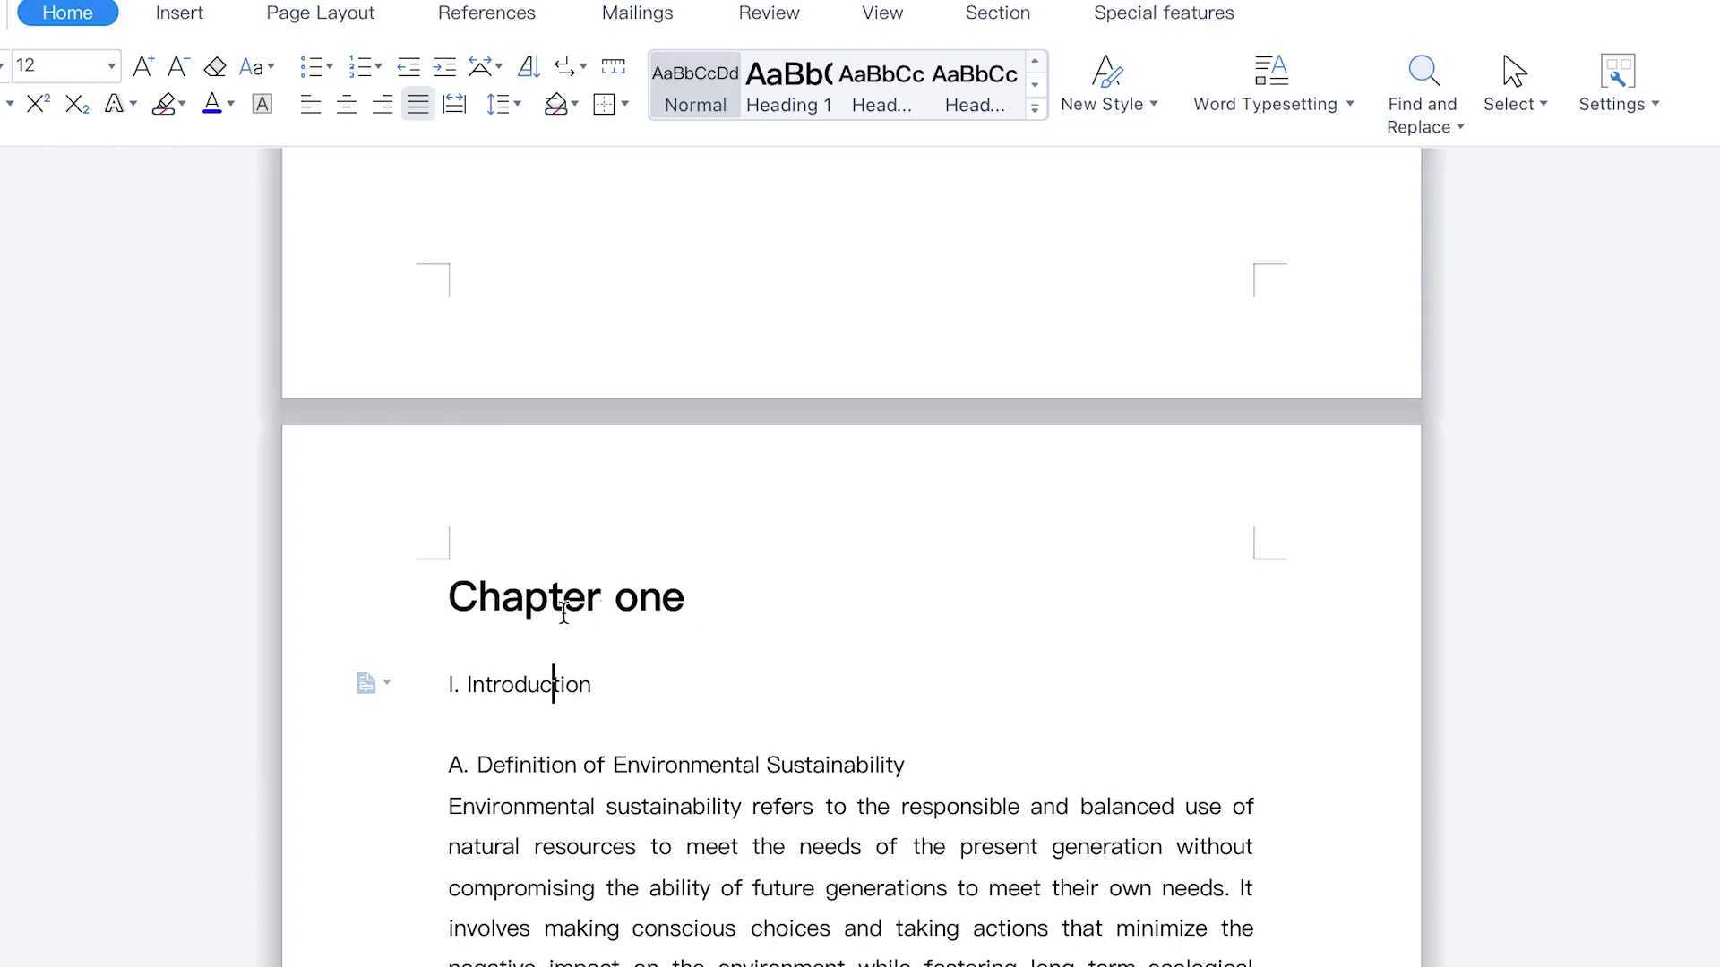
pyautogui.click(887, 79)
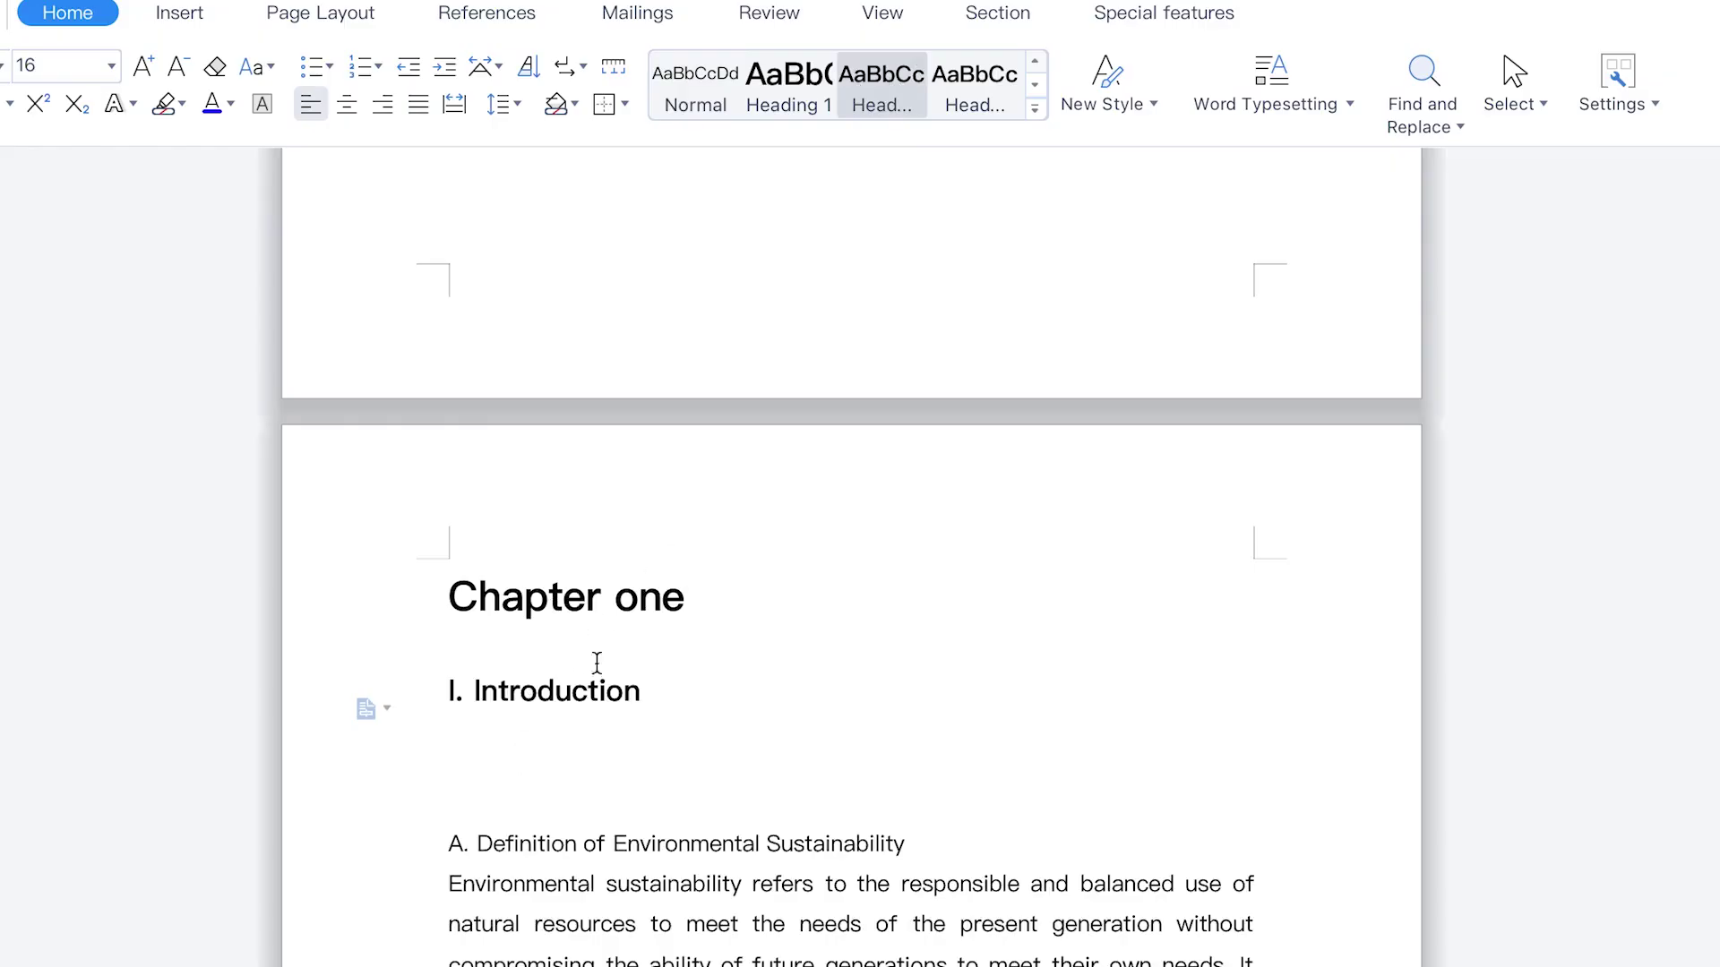
pyautogui.rightClick(887, 79)
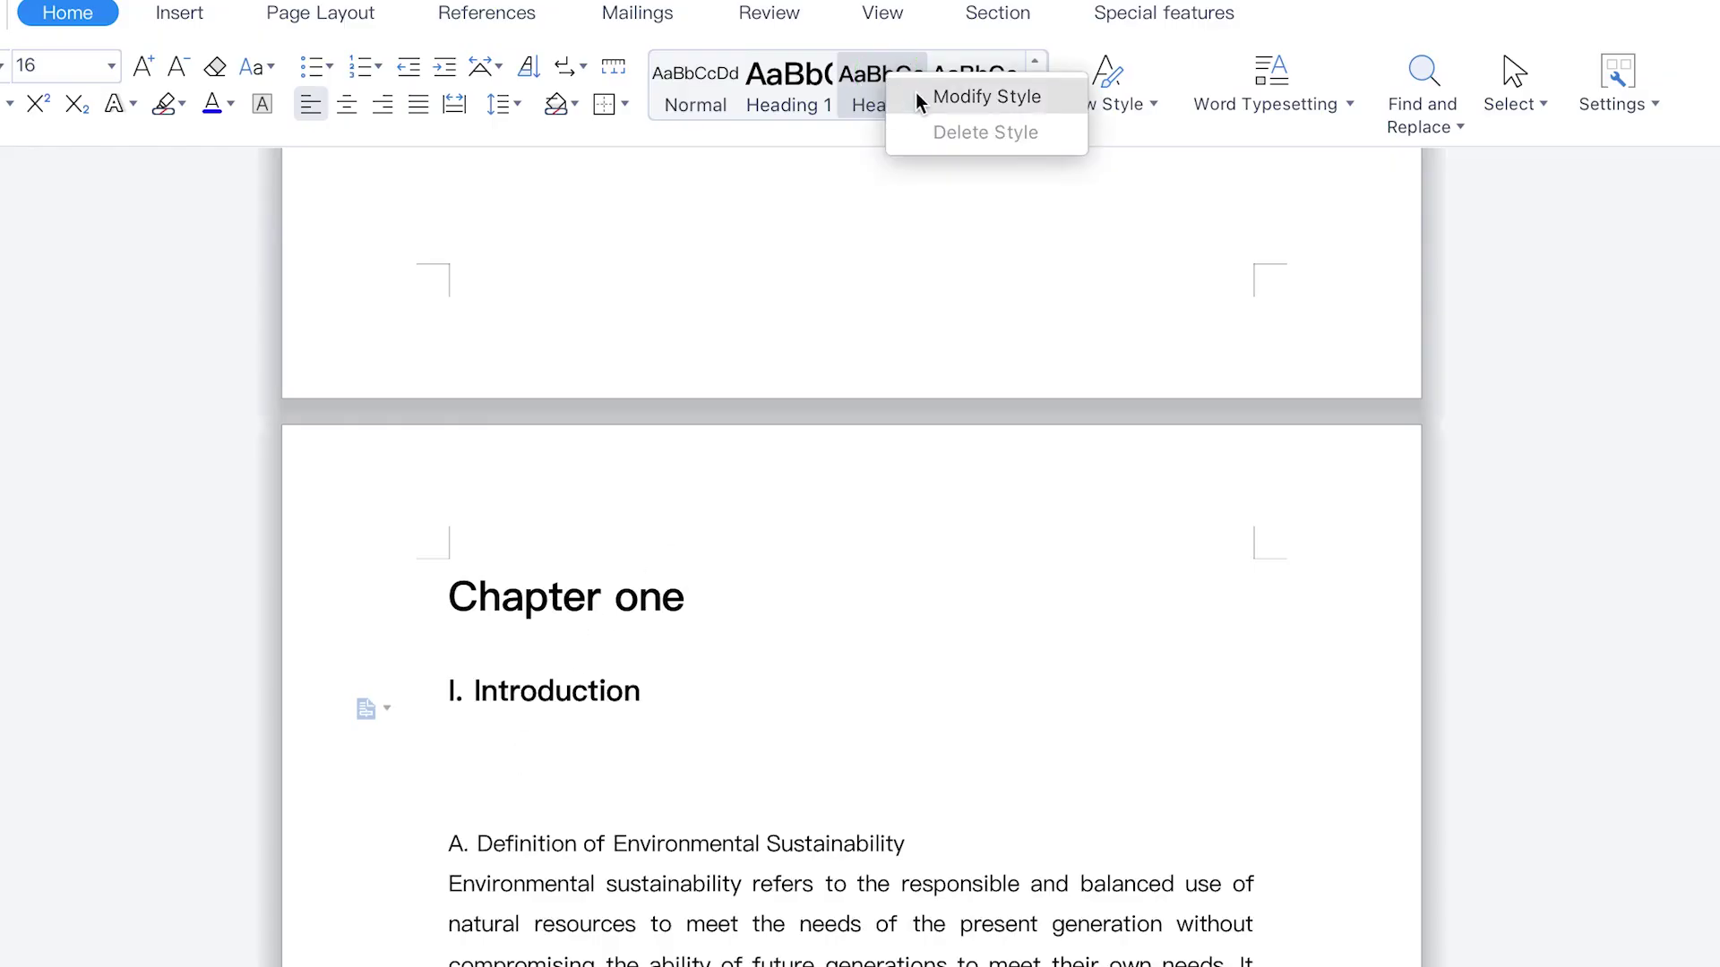
pyautogui.click(920, 105)
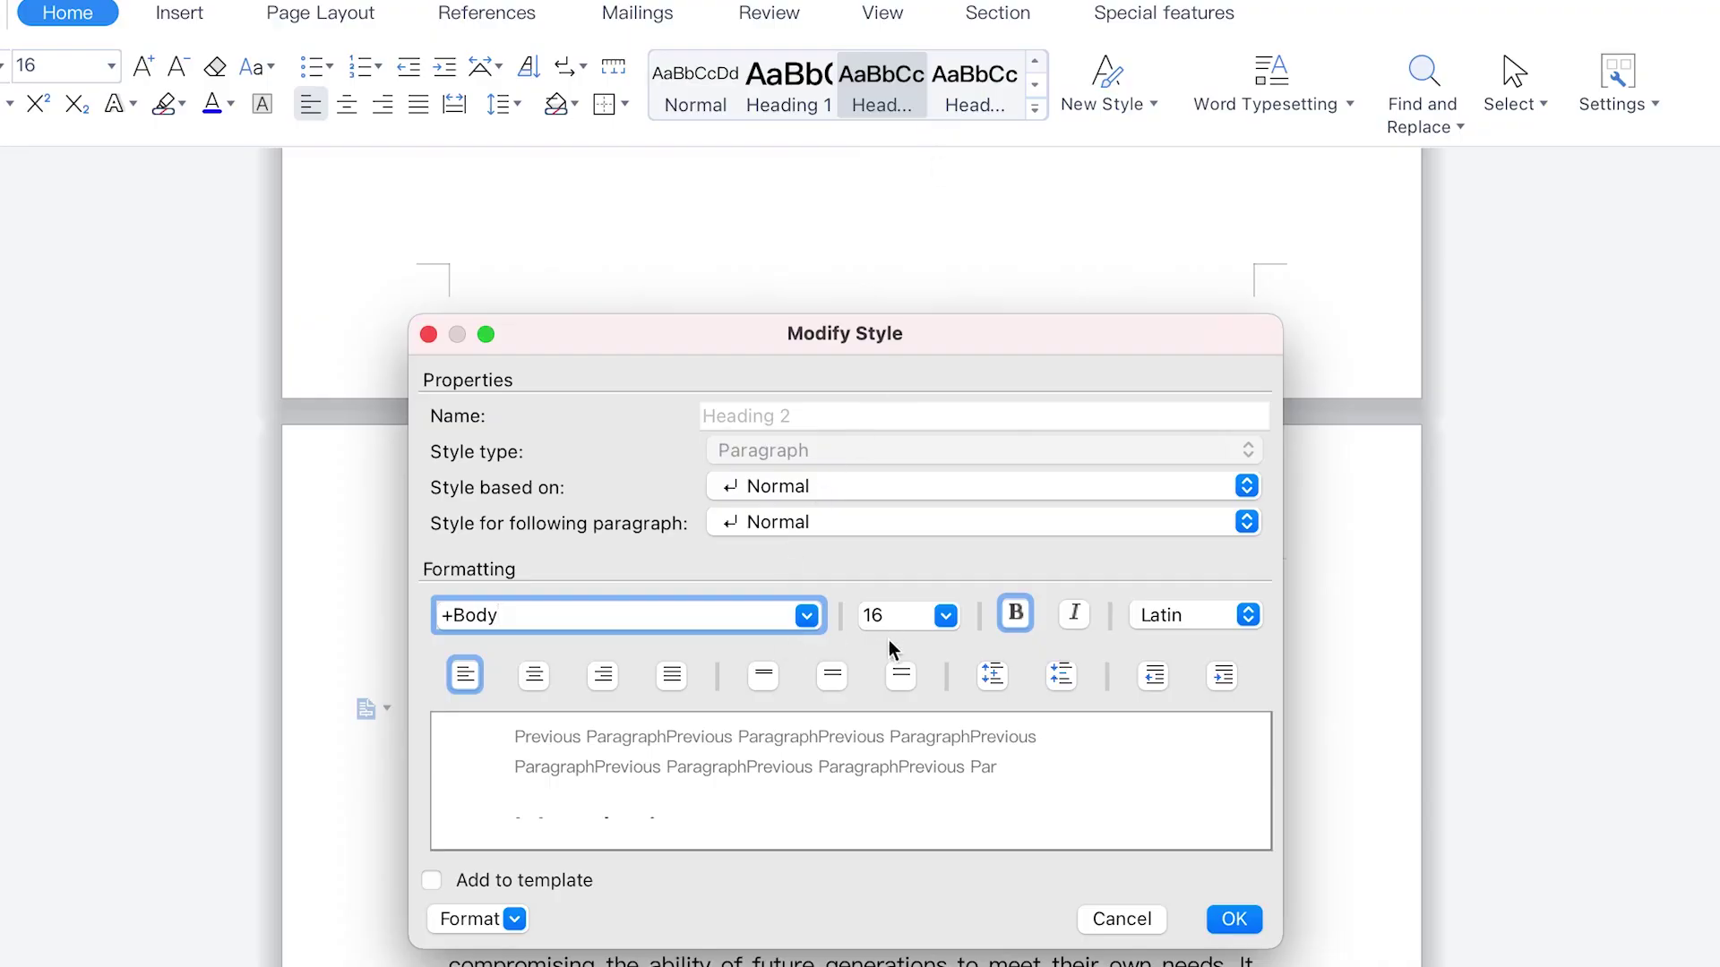
pyautogui.click(766, 681)
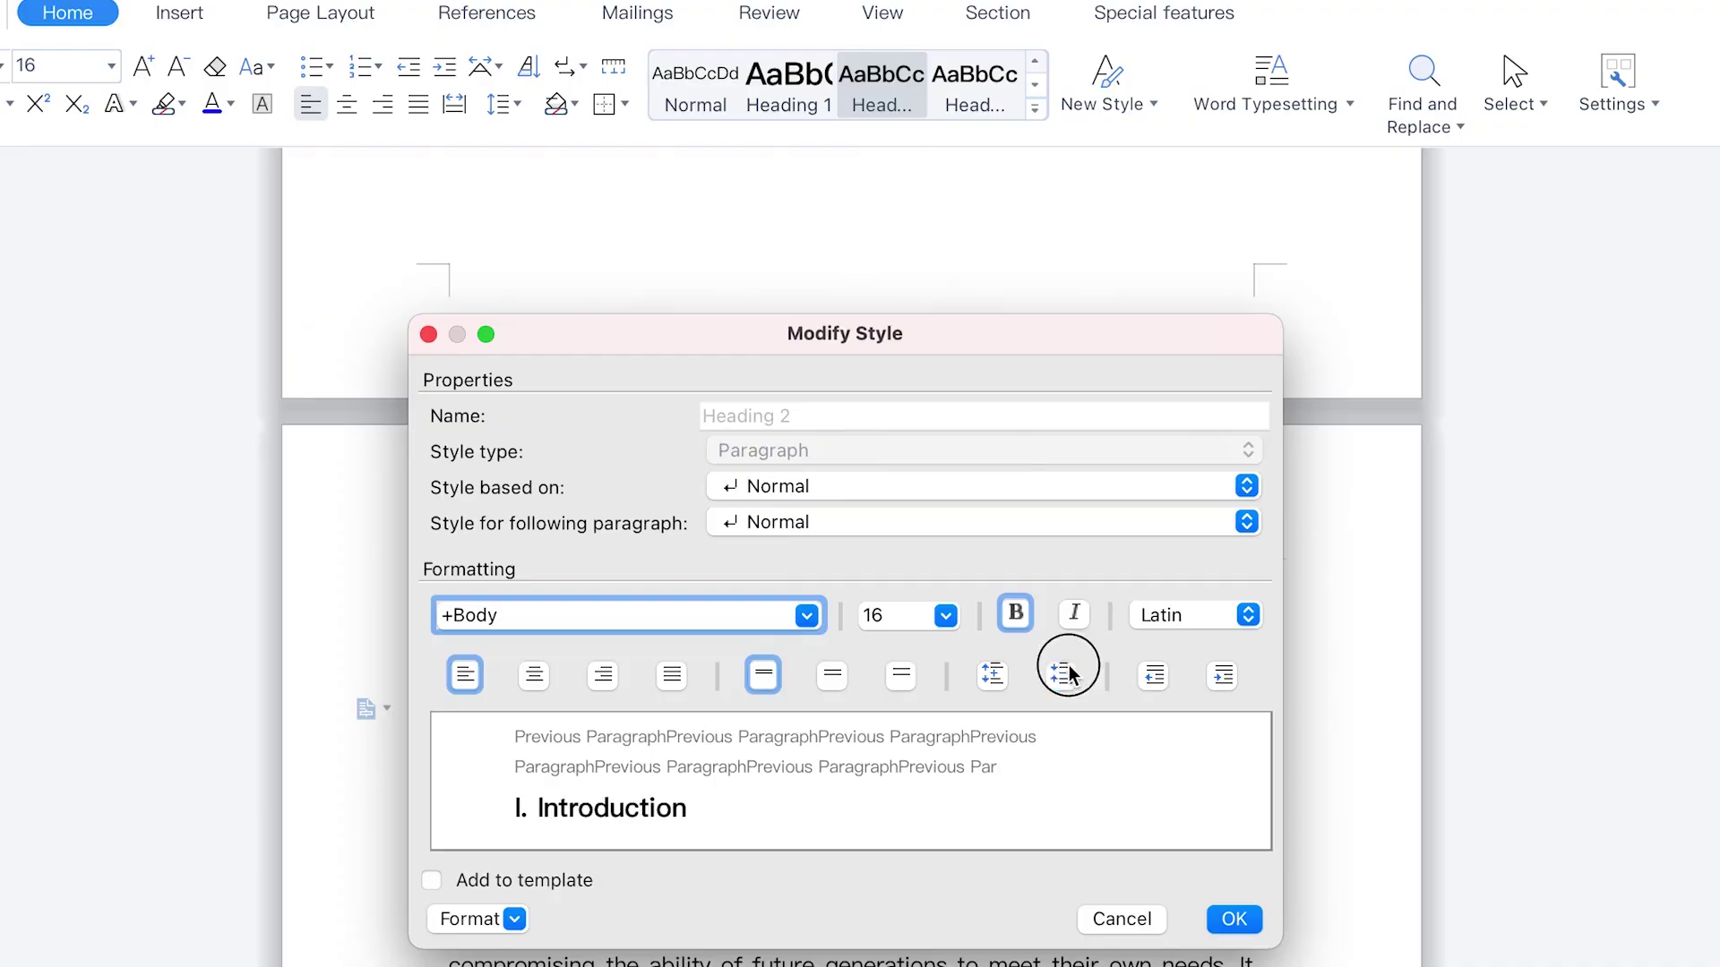
pyautogui.click(1232, 914)
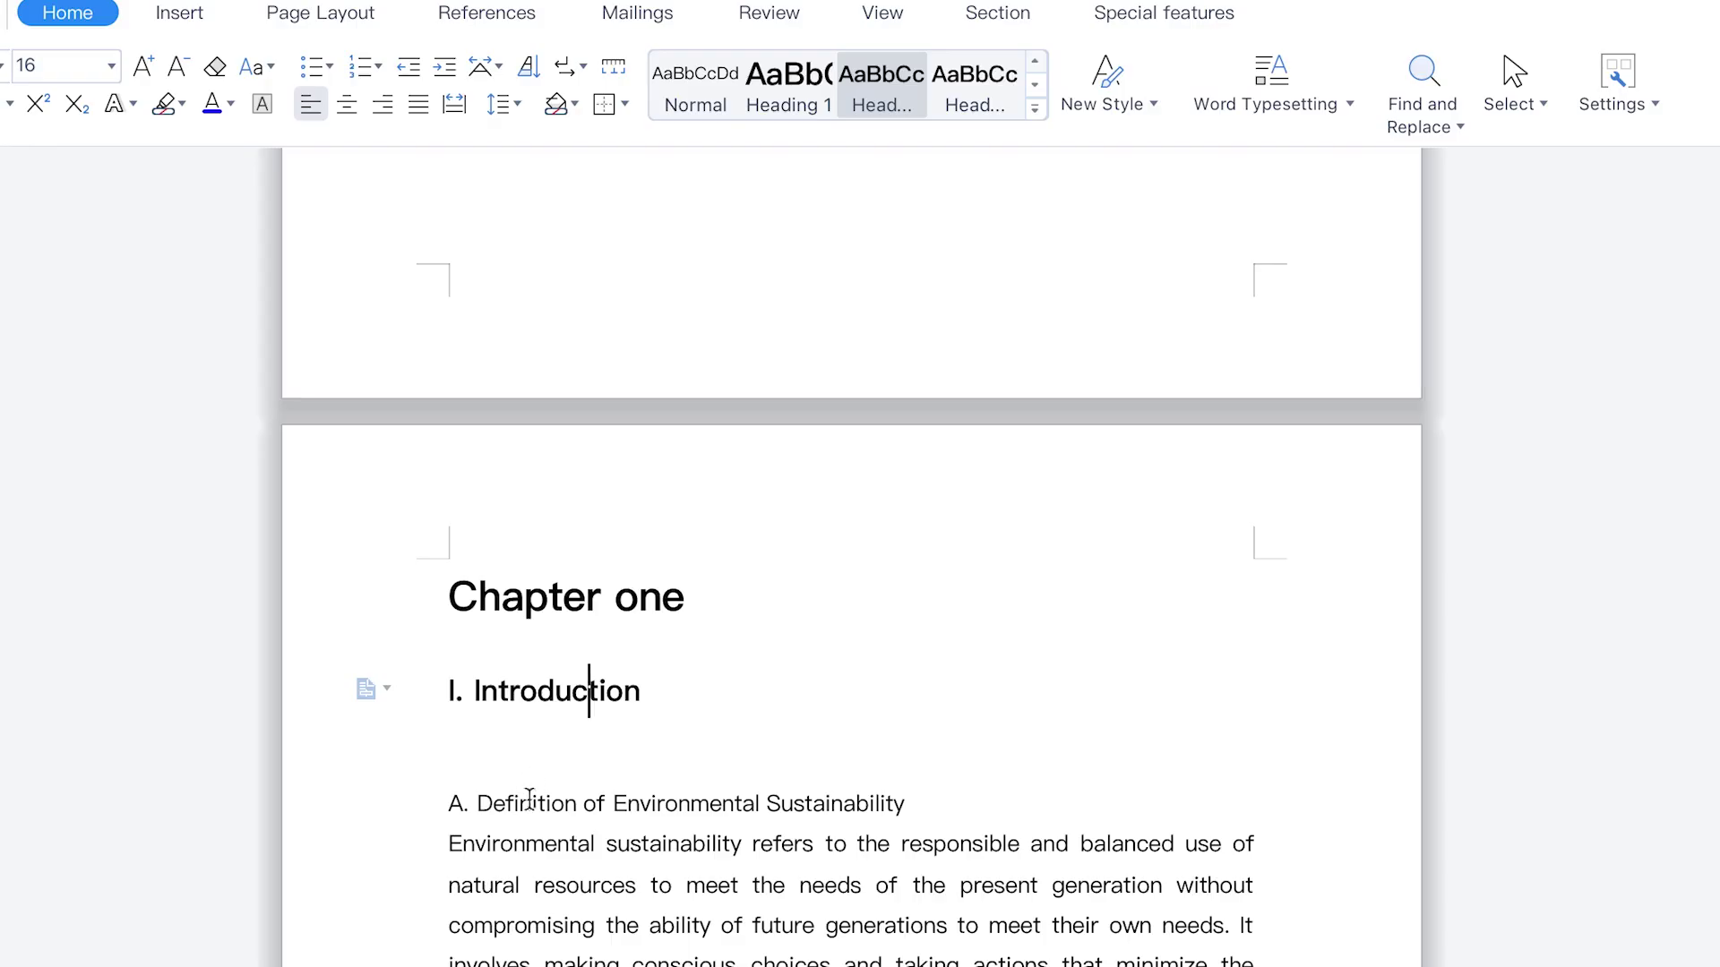
# Apply Heading 3 to A. Definition of Environmental Sustainability and set that style left-aligned, single-spaced
pyautogui.scroll(-2, 533, 767)
pyautogui.click(643, 712)
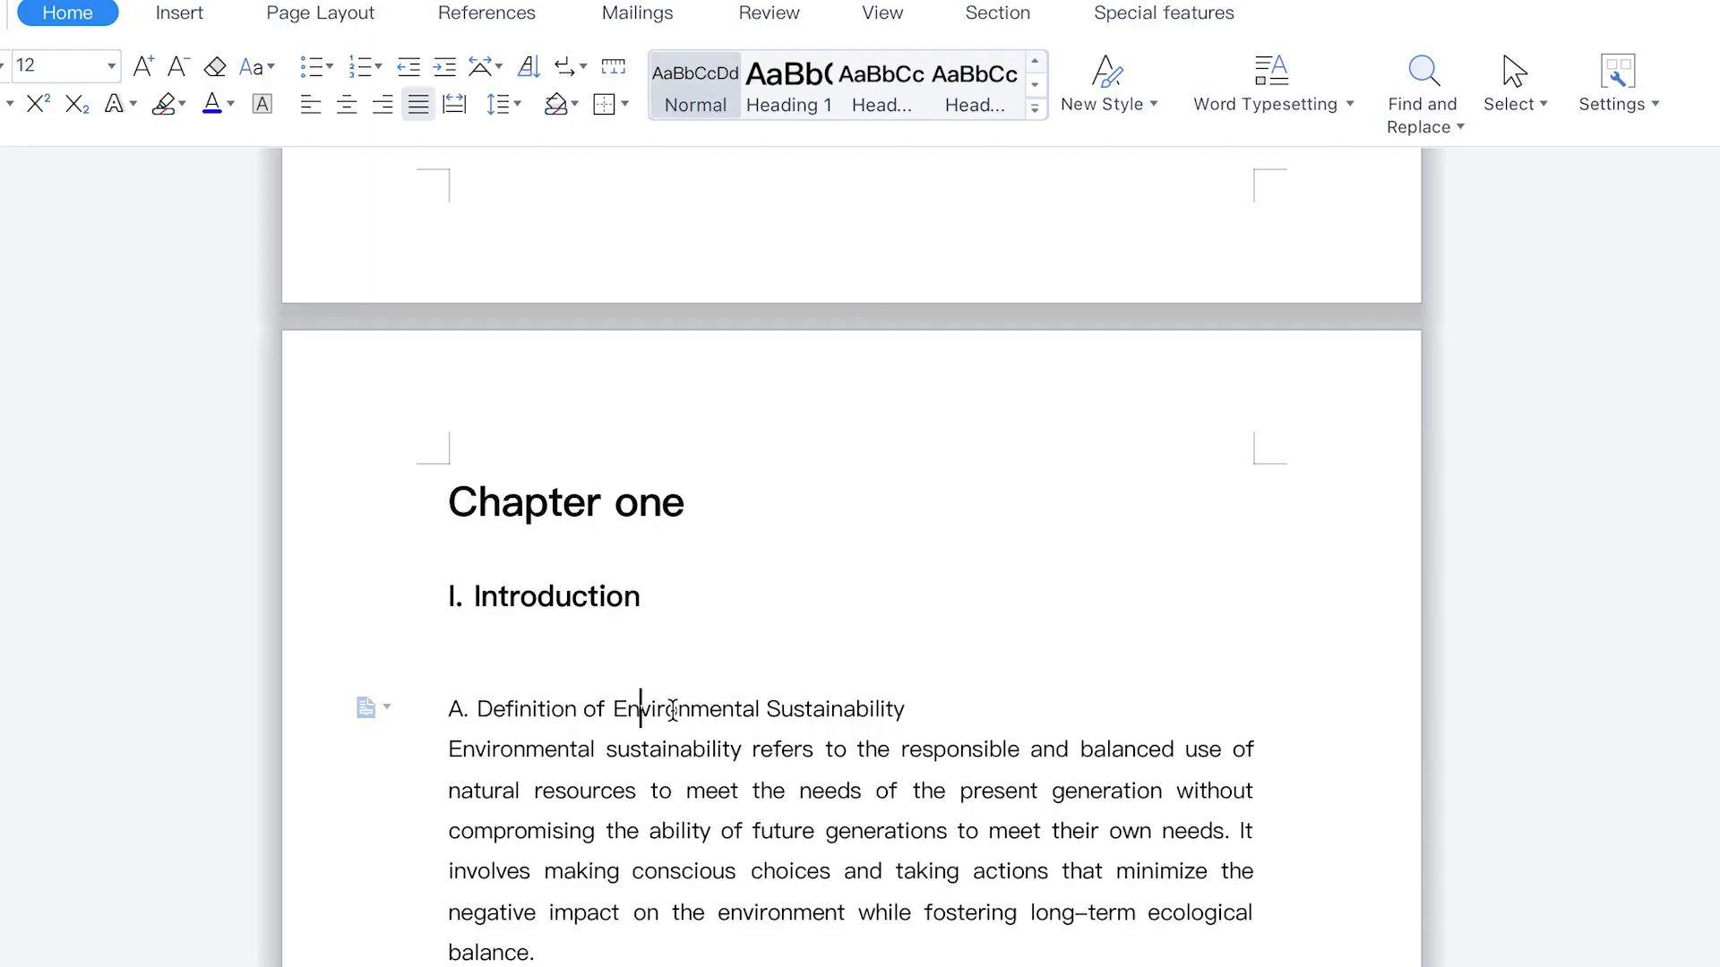
pyautogui.click(974, 86)
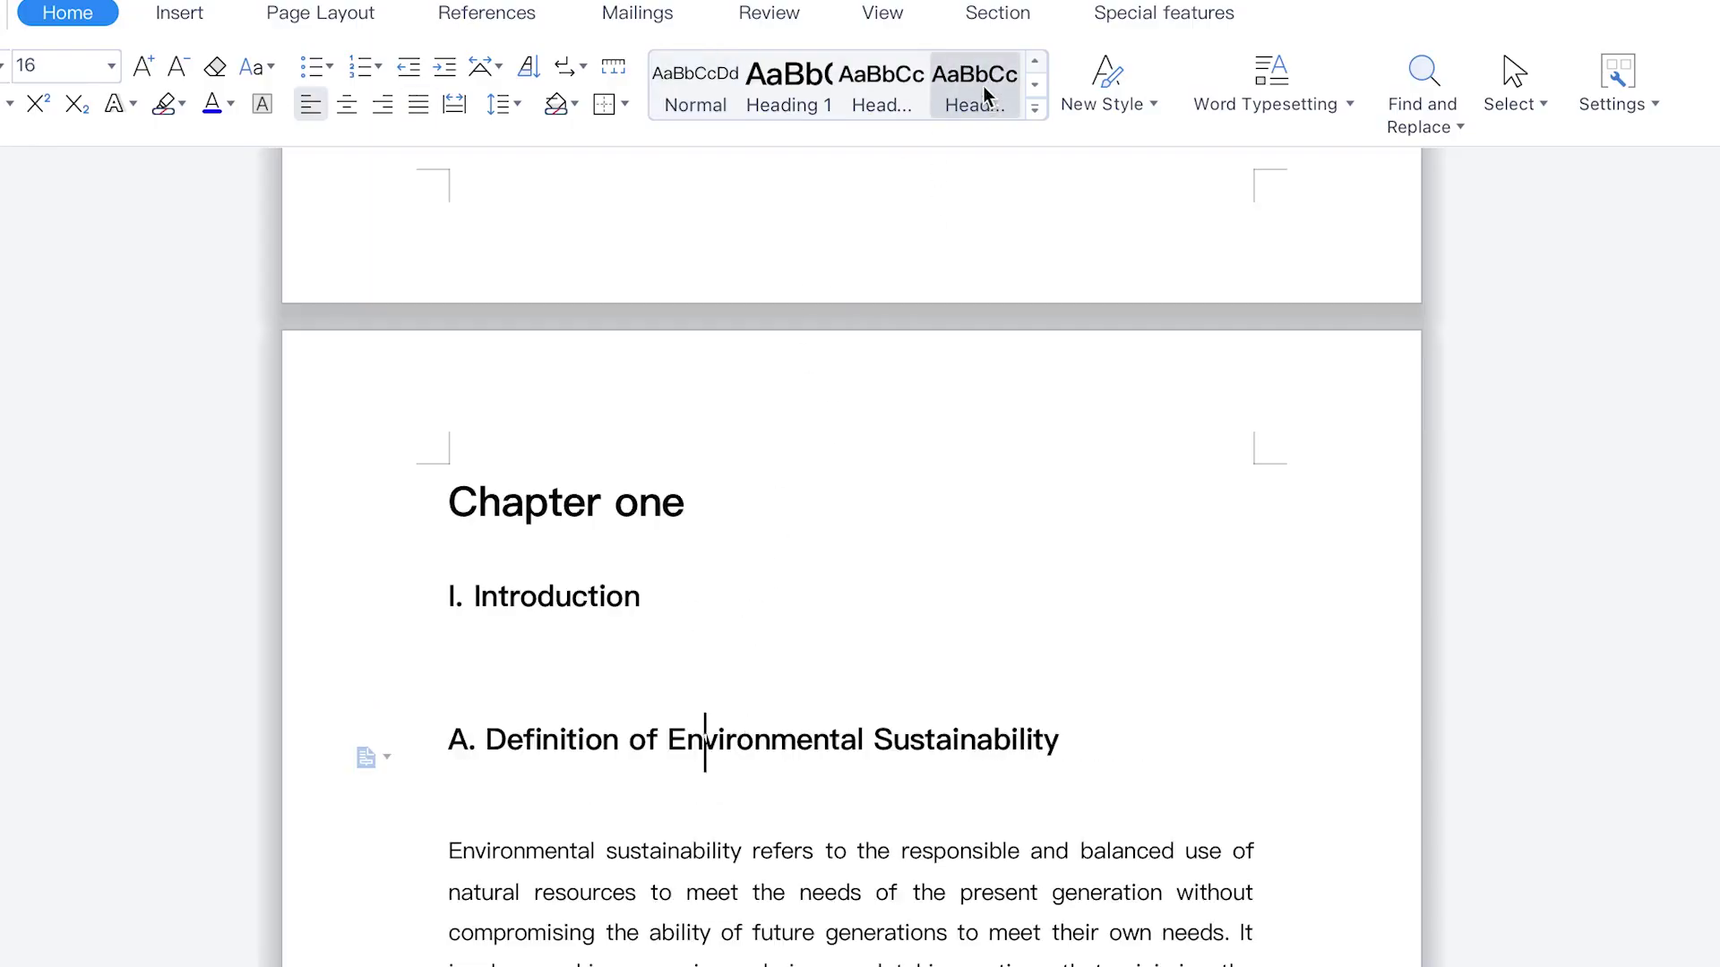
pyautogui.rightClick(999, 110)
pyautogui.click(1005, 112)
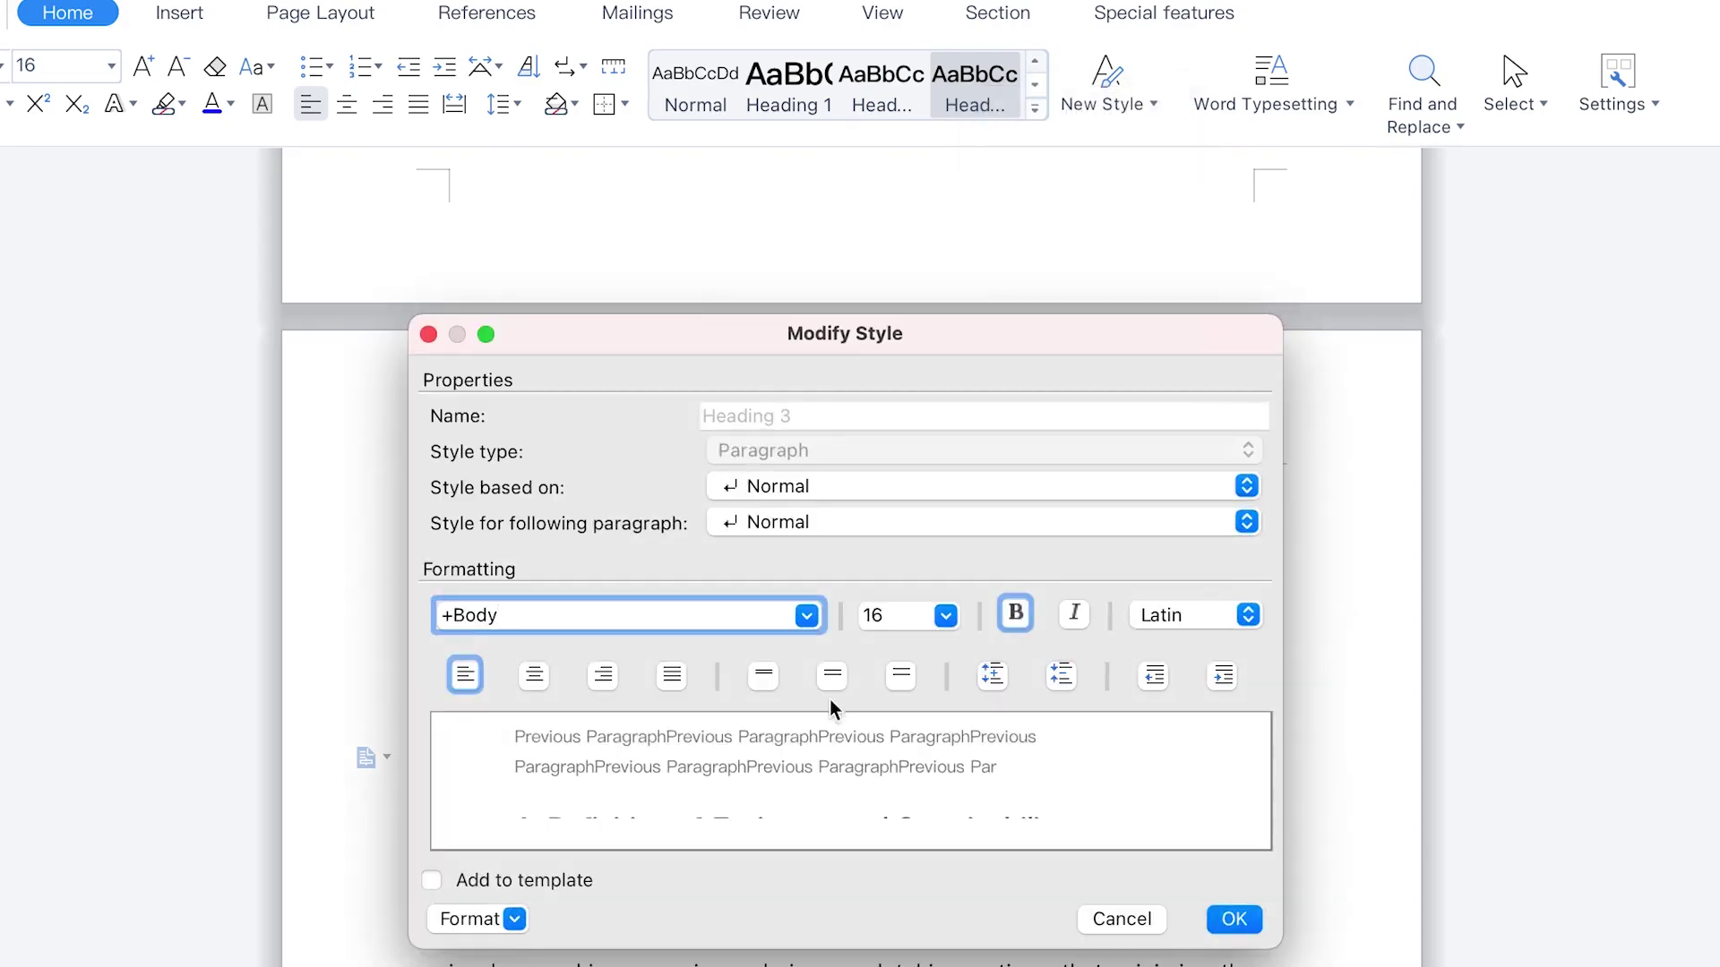
pyautogui.click(765, 679)
pyautogui.click(1060, 676)
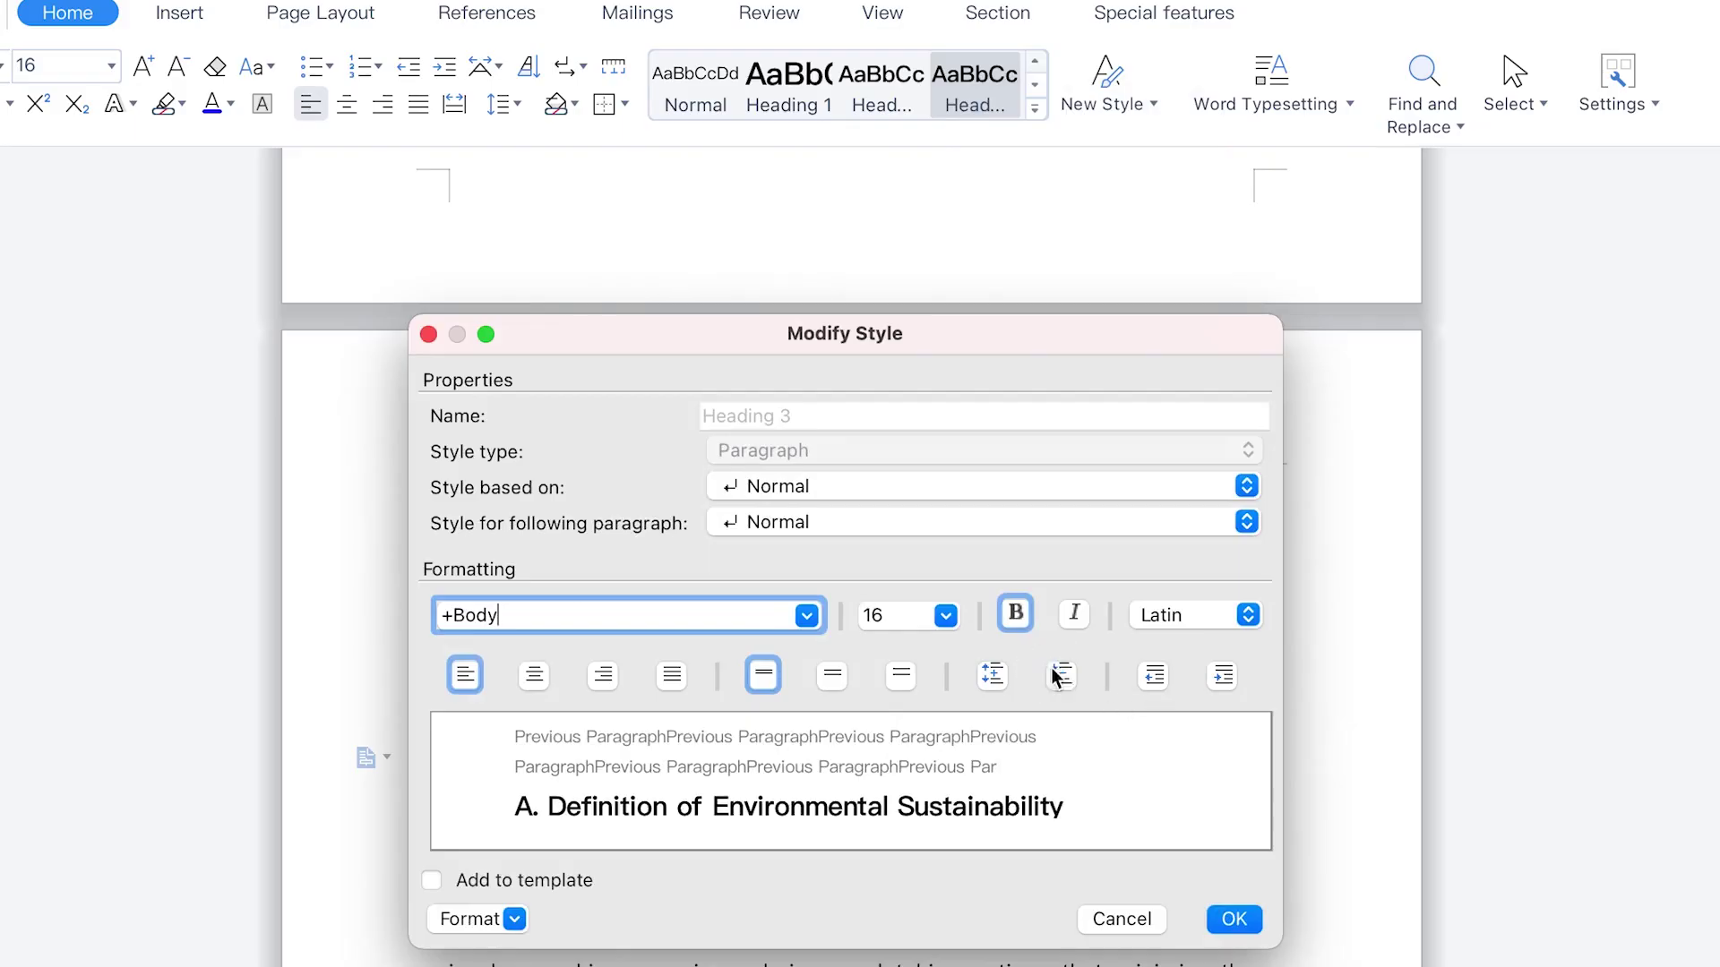
pyautogui.click(1234, 919)
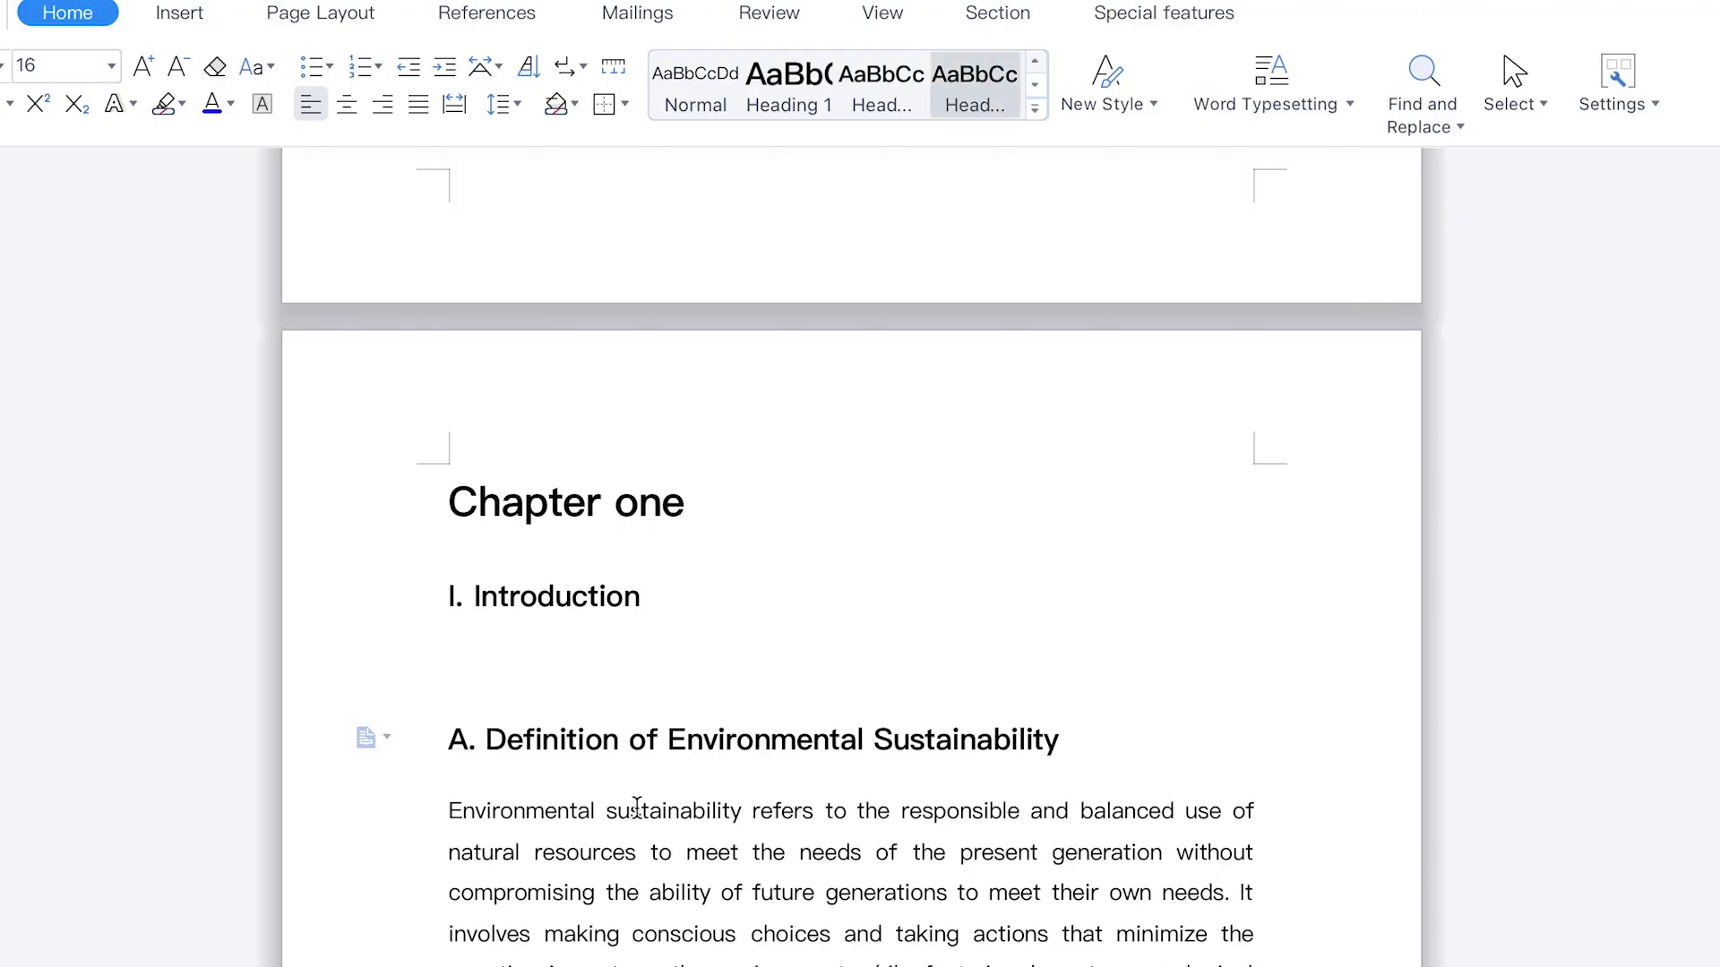
# Delete the empty line under the Introduction heading
pyautogui.scroll(-3, 660, 779)
pyautogui.click(537, 466)
pyautogui.click(545, 525)
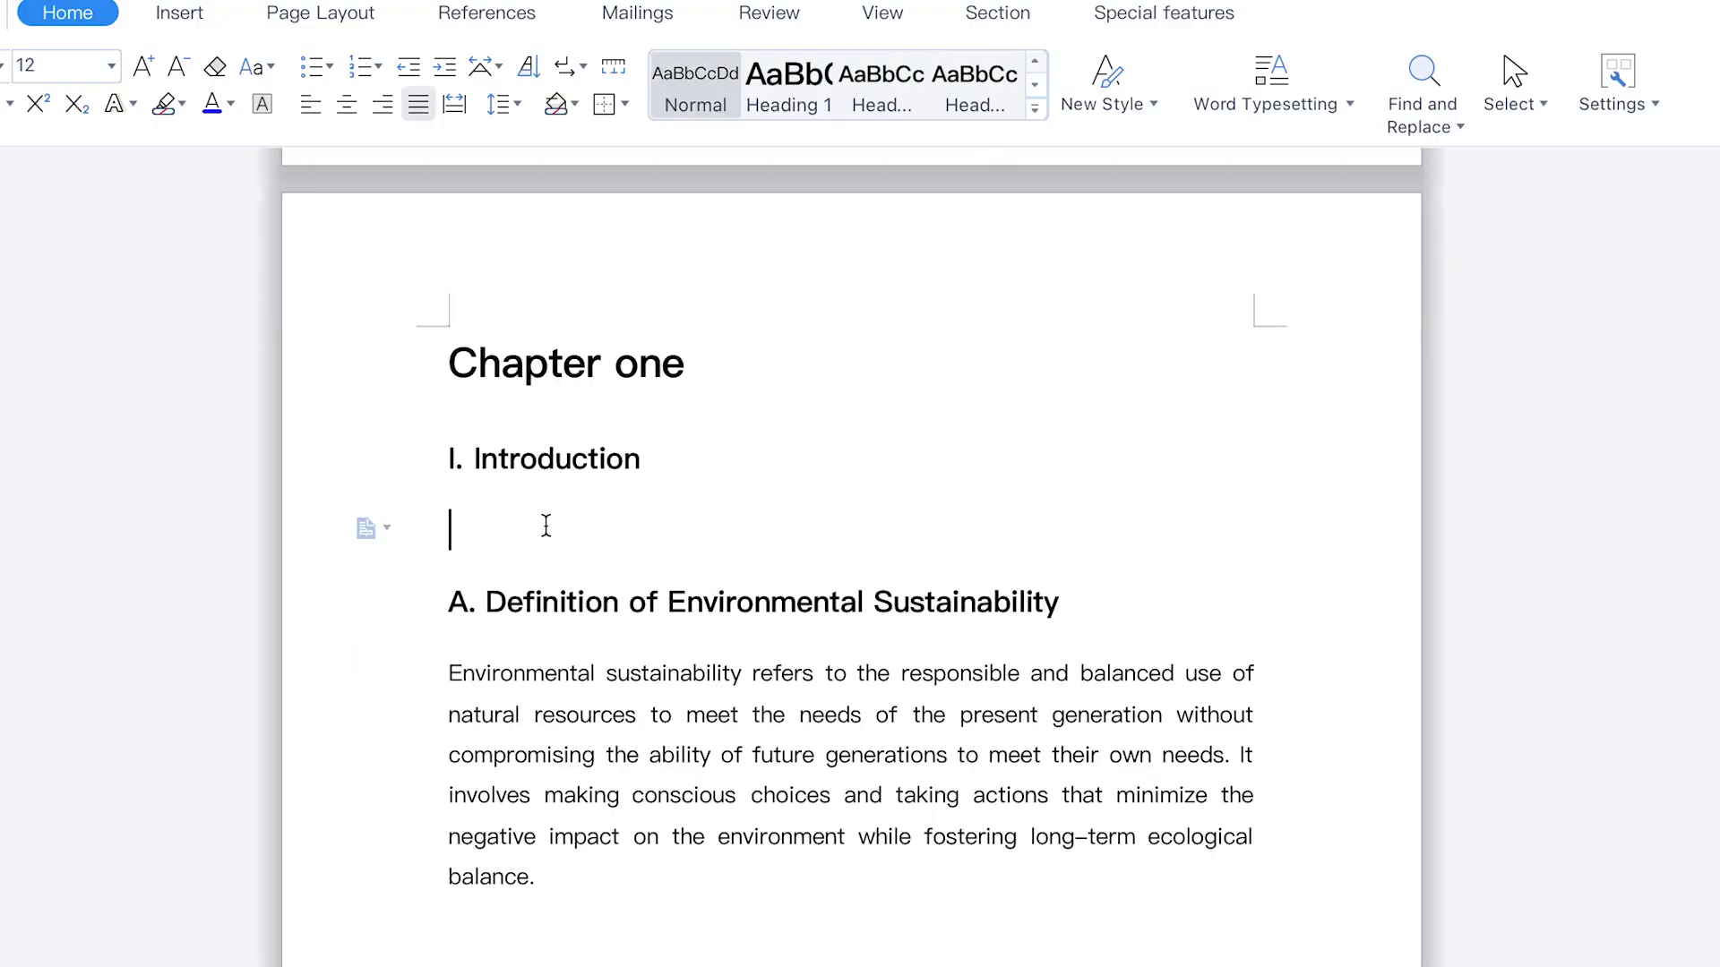
pyautogui.press('BackSpace')
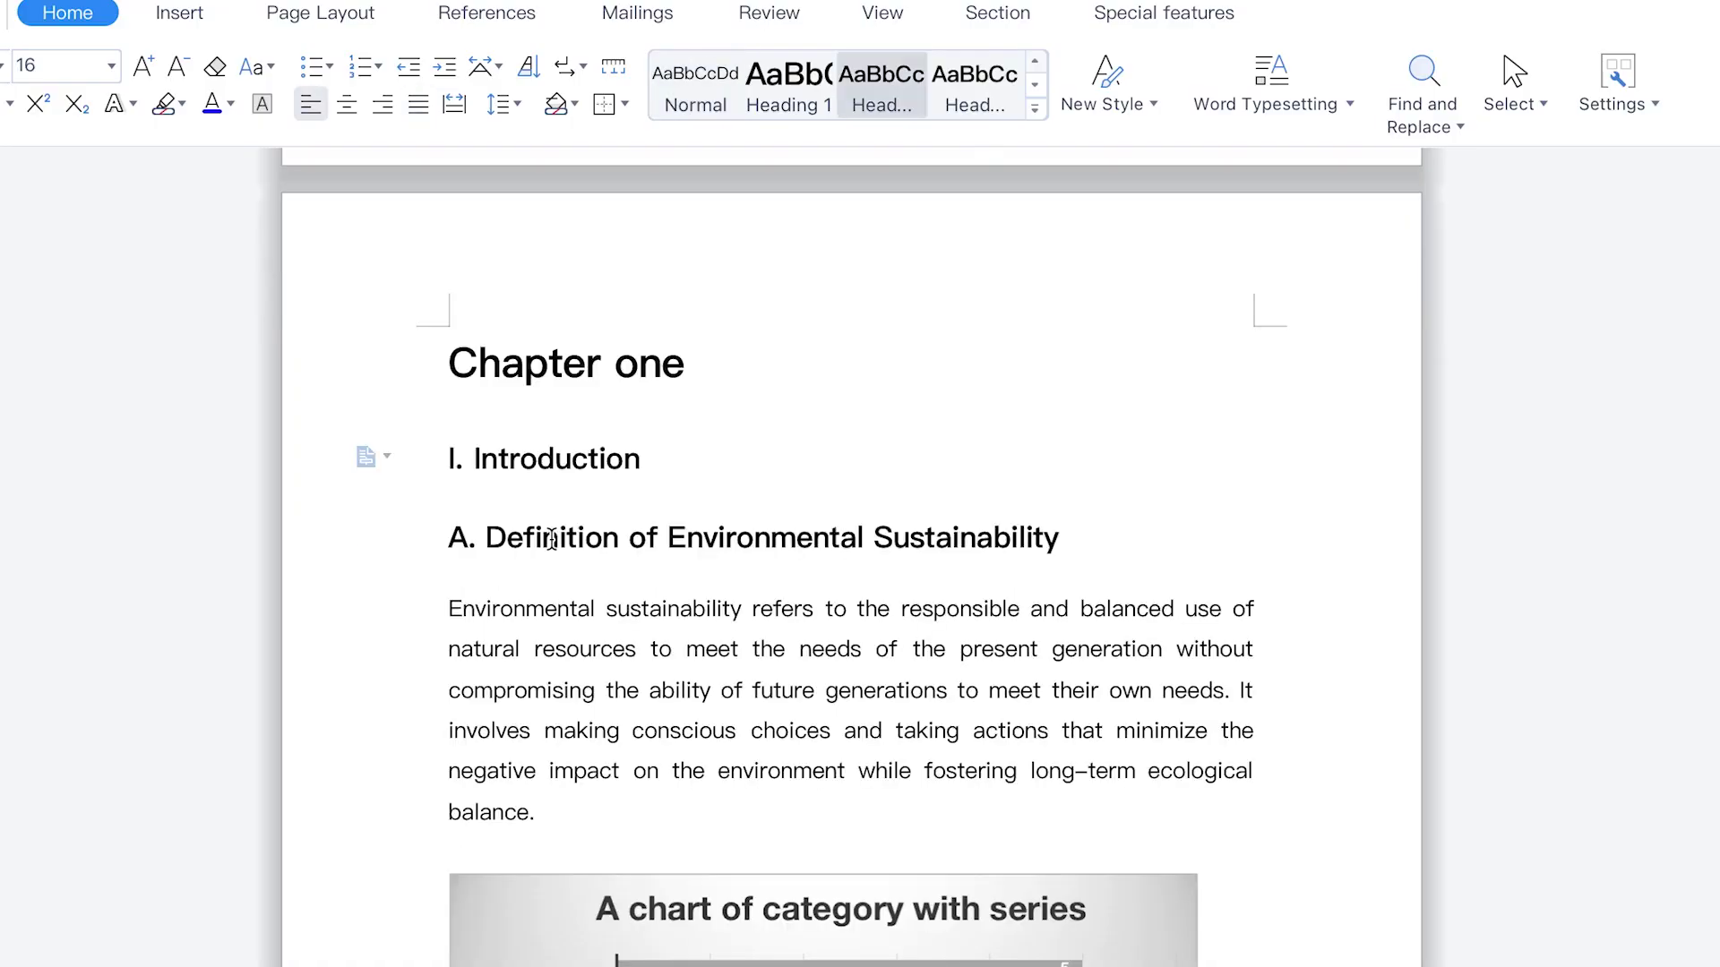
pyautogui.scroll(-1, 835, 632)
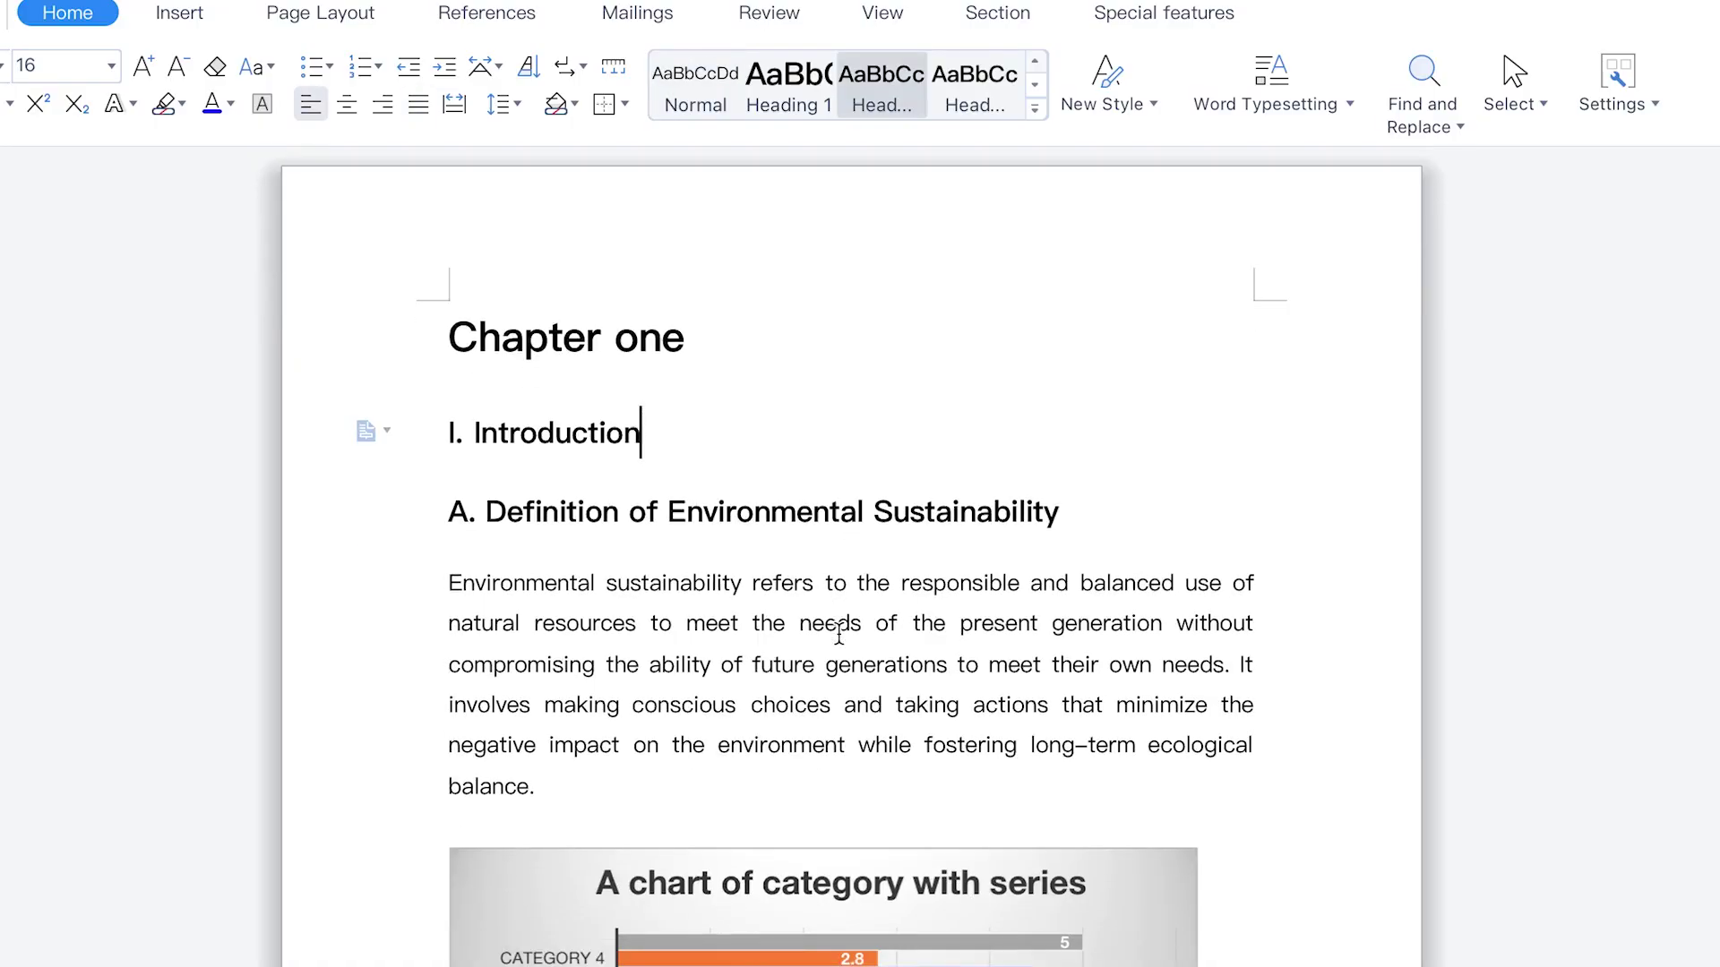
pyautogui.click(626, 356)
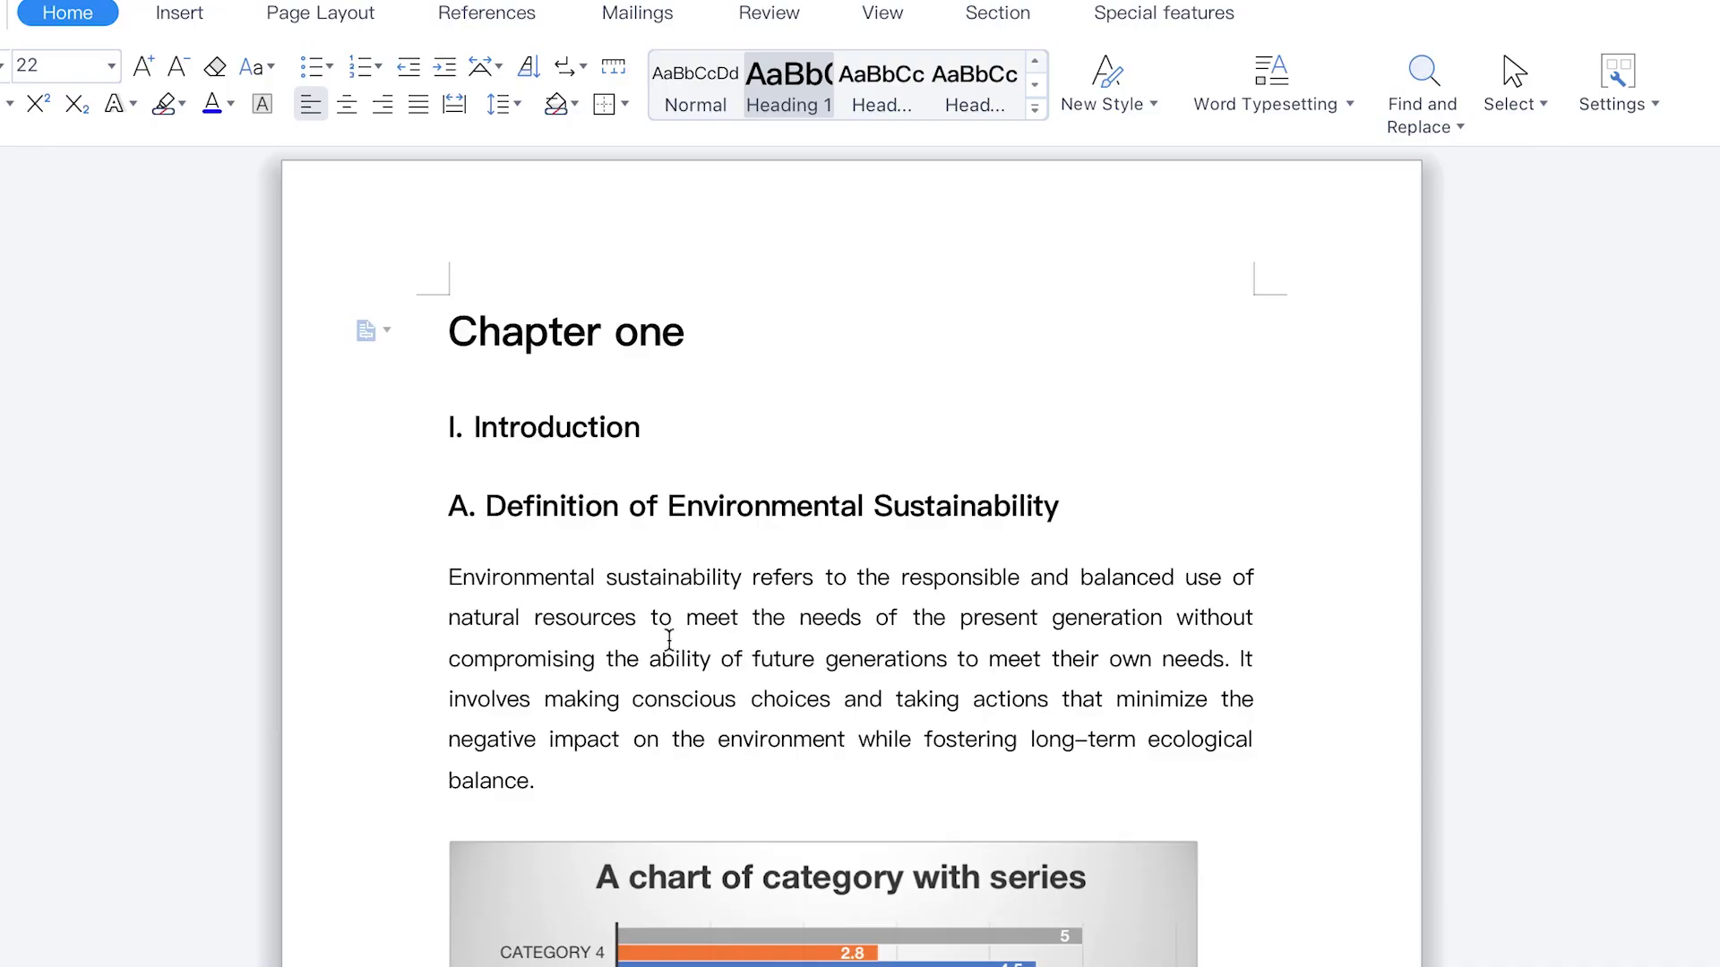
# Style B. Importance and C. Purpose as Heading 3, and II. Understanding the Environmental Crisis as Heading 2
pyautogui.scroll(-15, 697, 708)
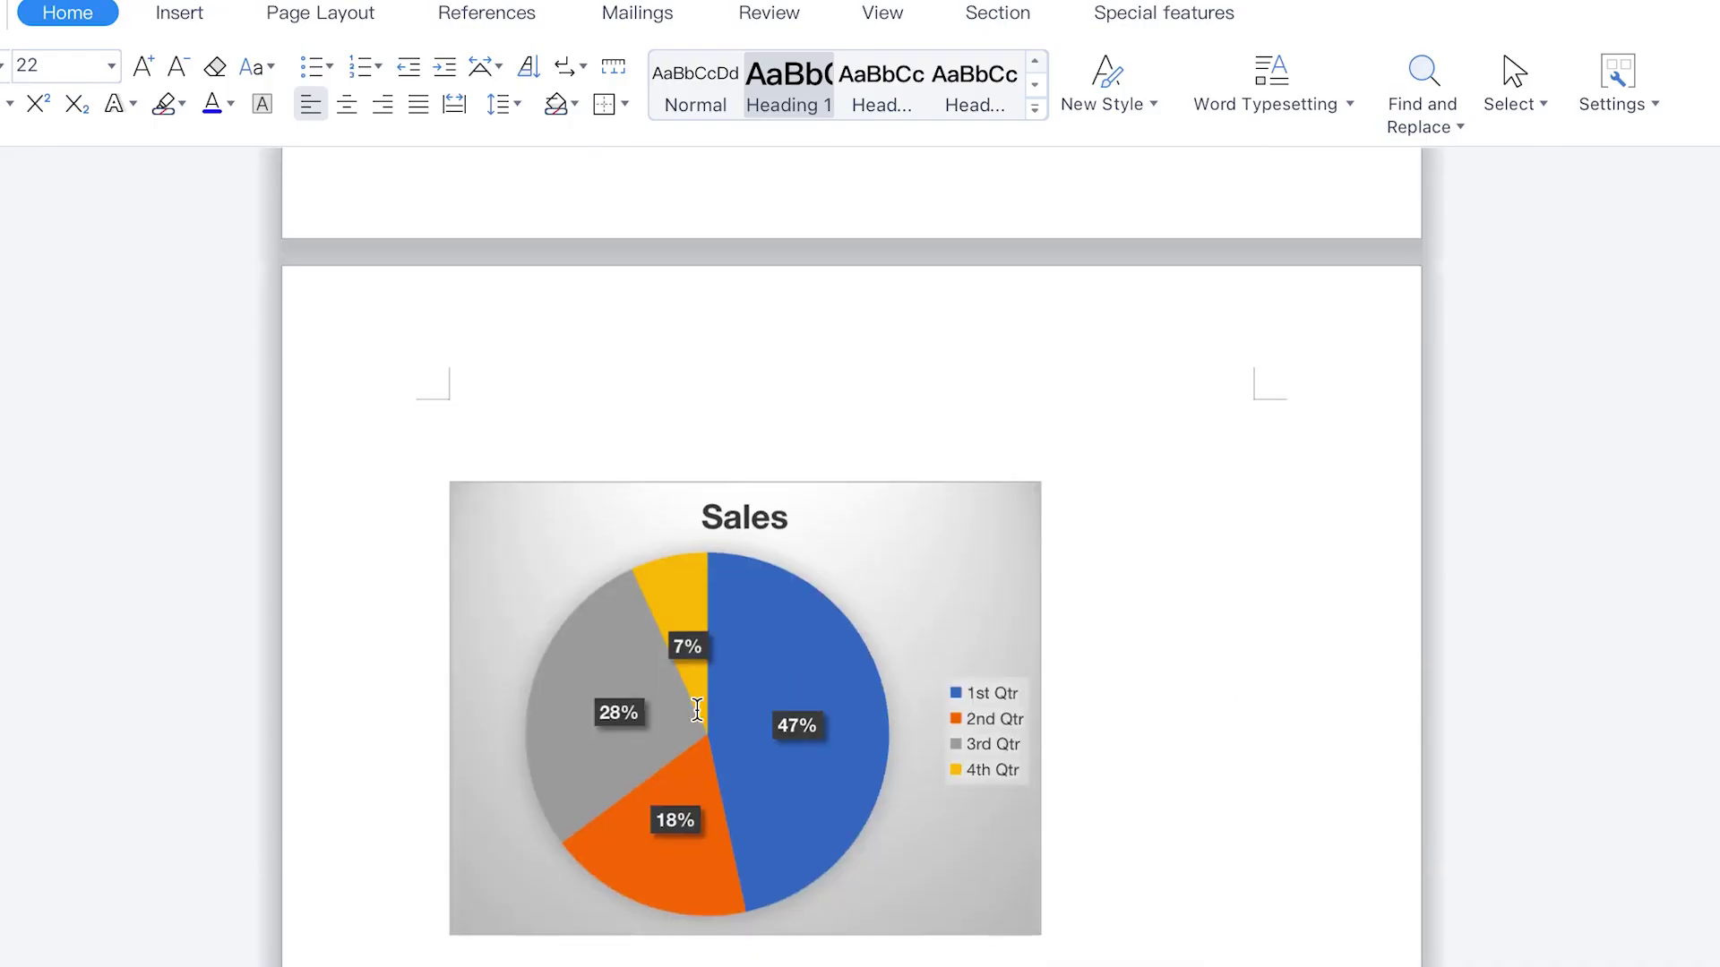
pyautogui.scroll(-3, 697, 708)
pyautogui.click(690, 846)
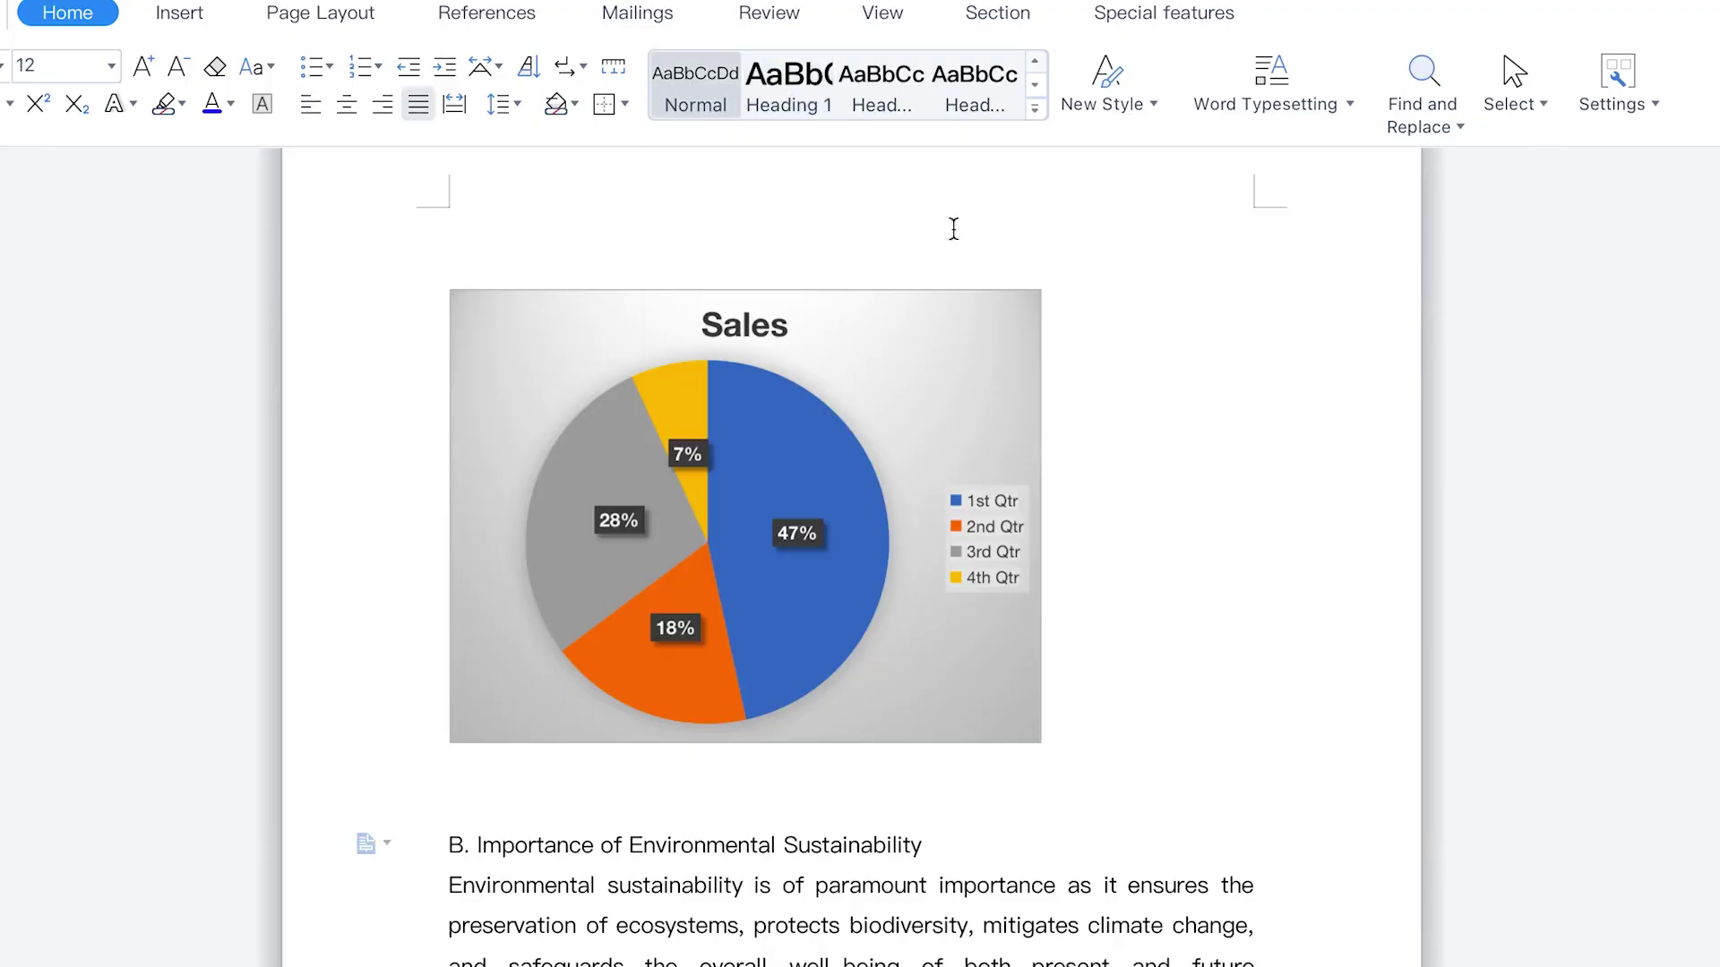
pyautogui.click(880, 101)
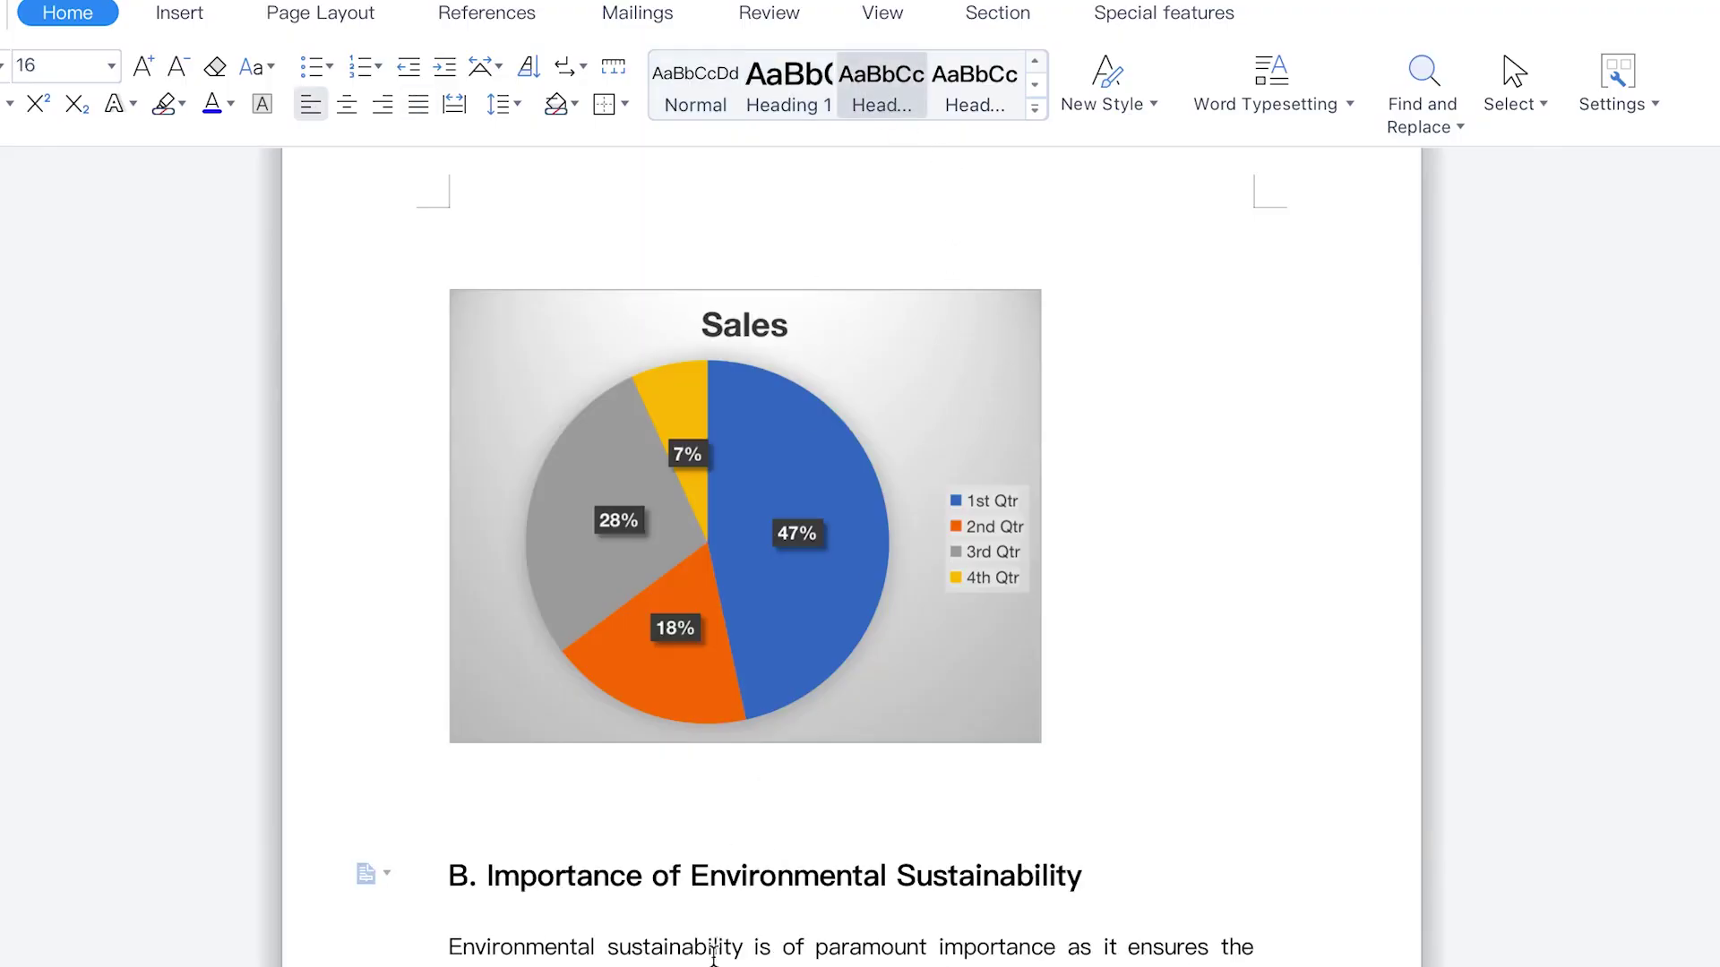
pyautogui.scroll(-5, 715, 936)
pyautogui.click(563, 809)
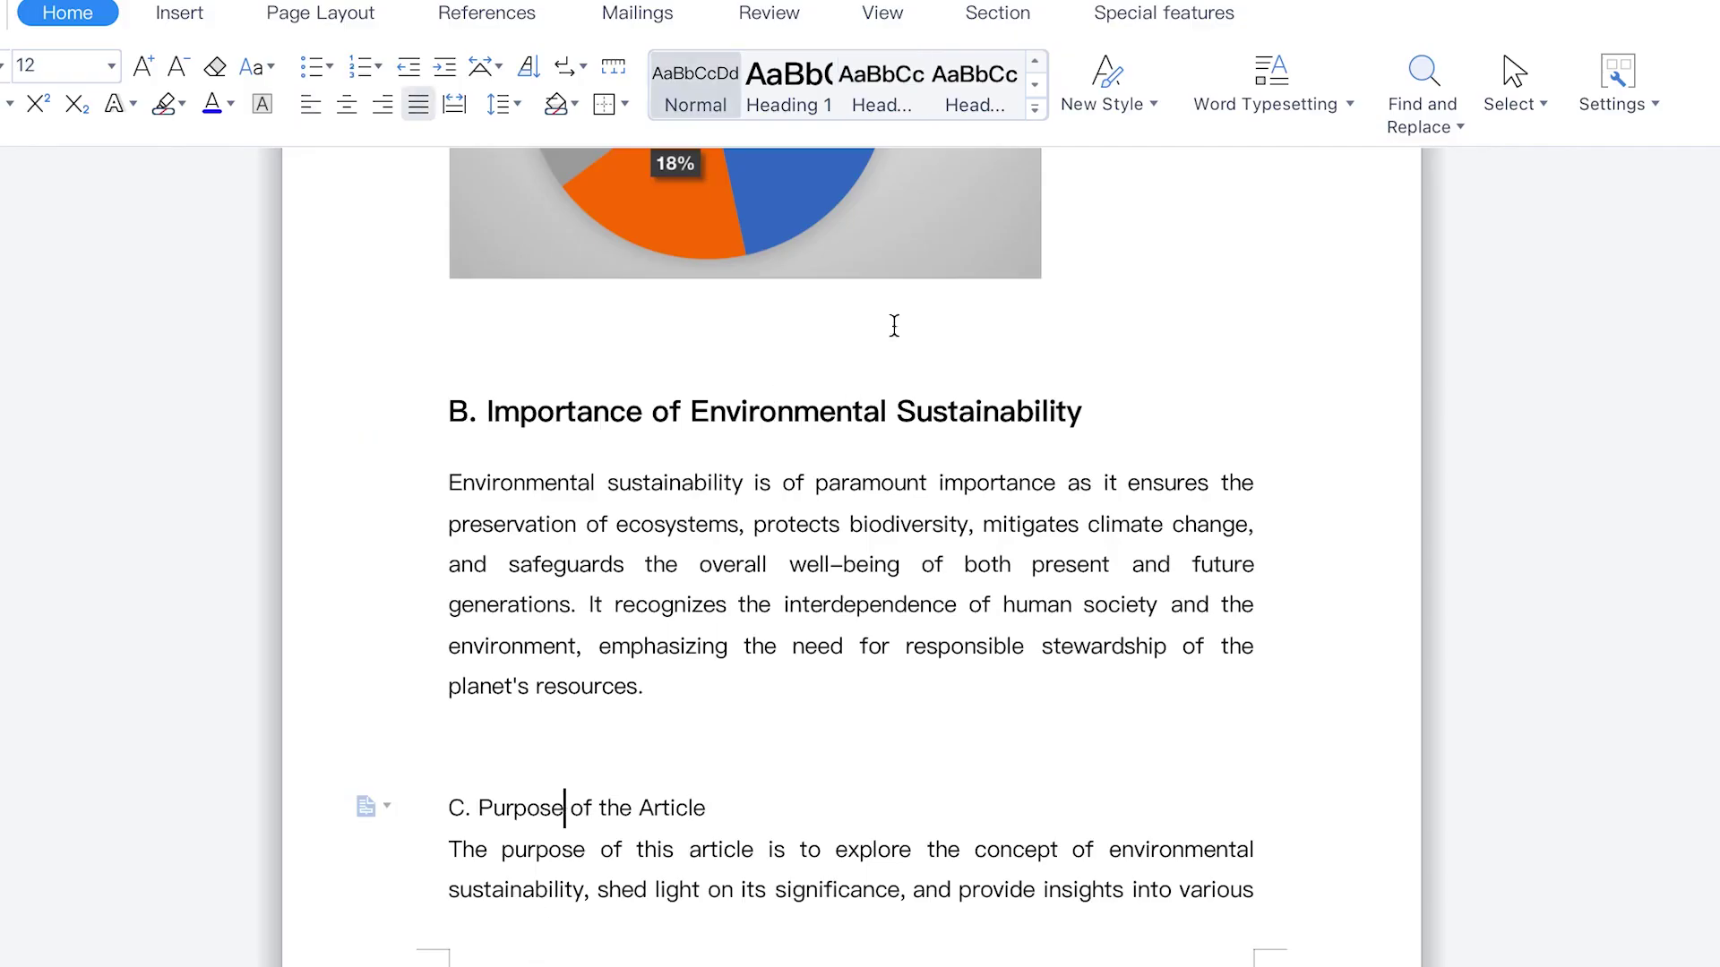
pyautogui.click(974, 89)
pyautogui.scroll(-10, 901, 294)
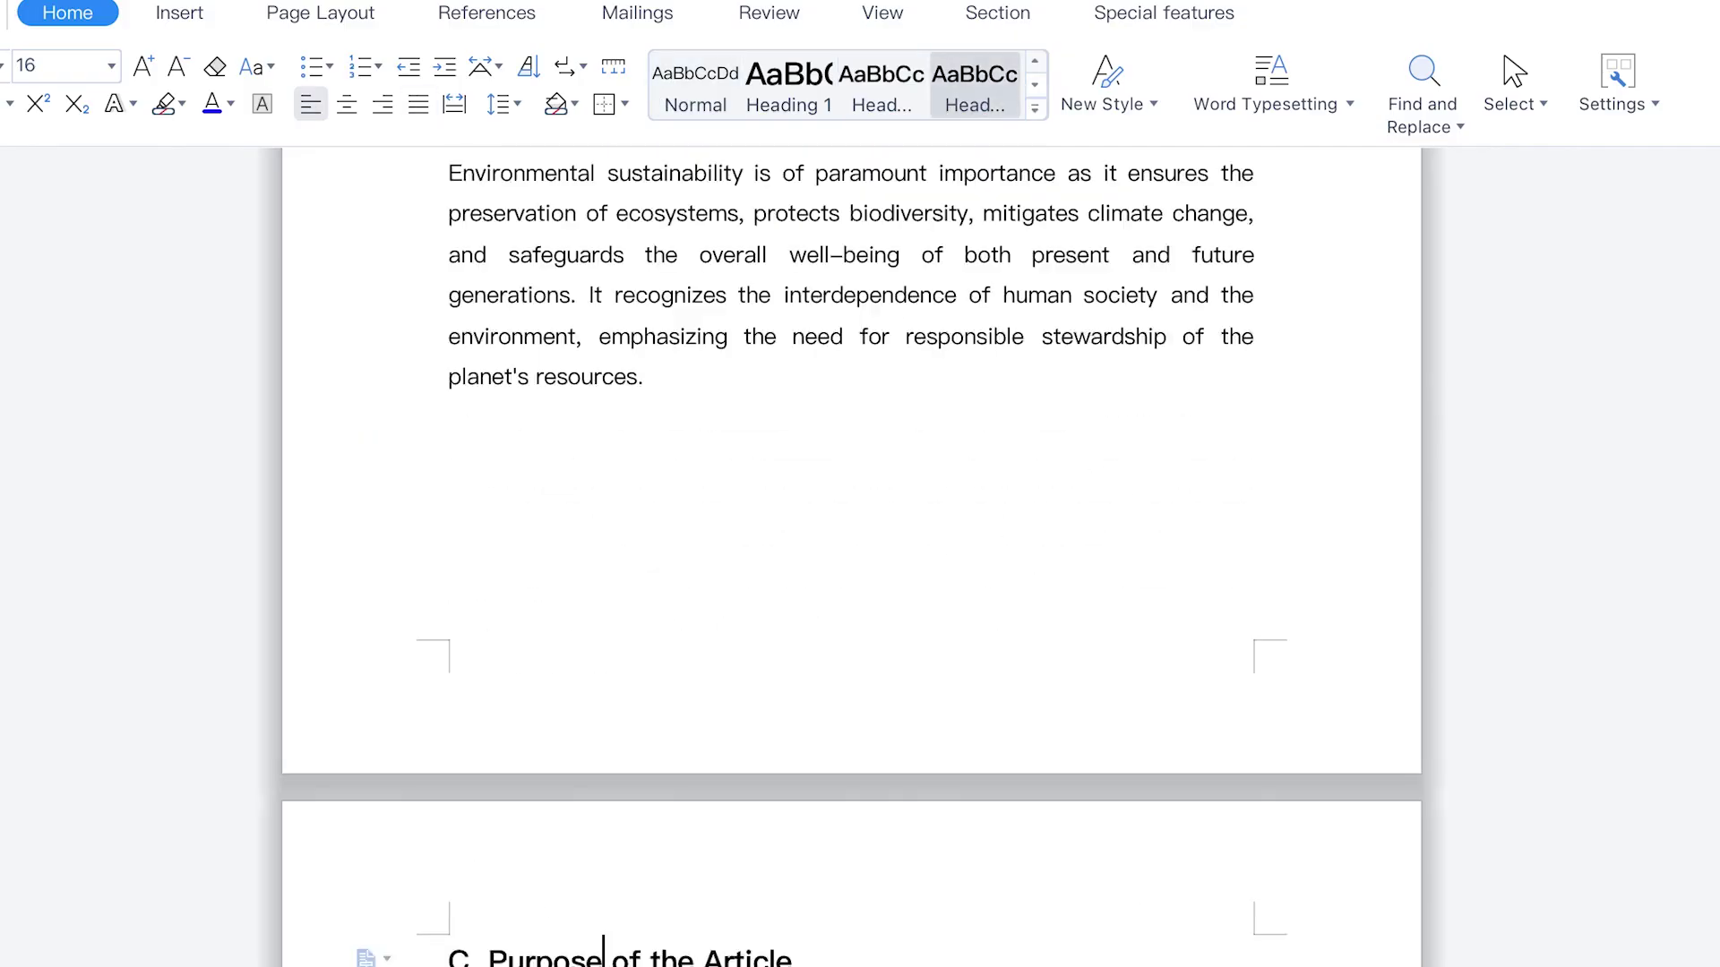
pyautogui.click(595, 733)
pyautogui.click(612, 773)
pyautogui.click(889, 98)
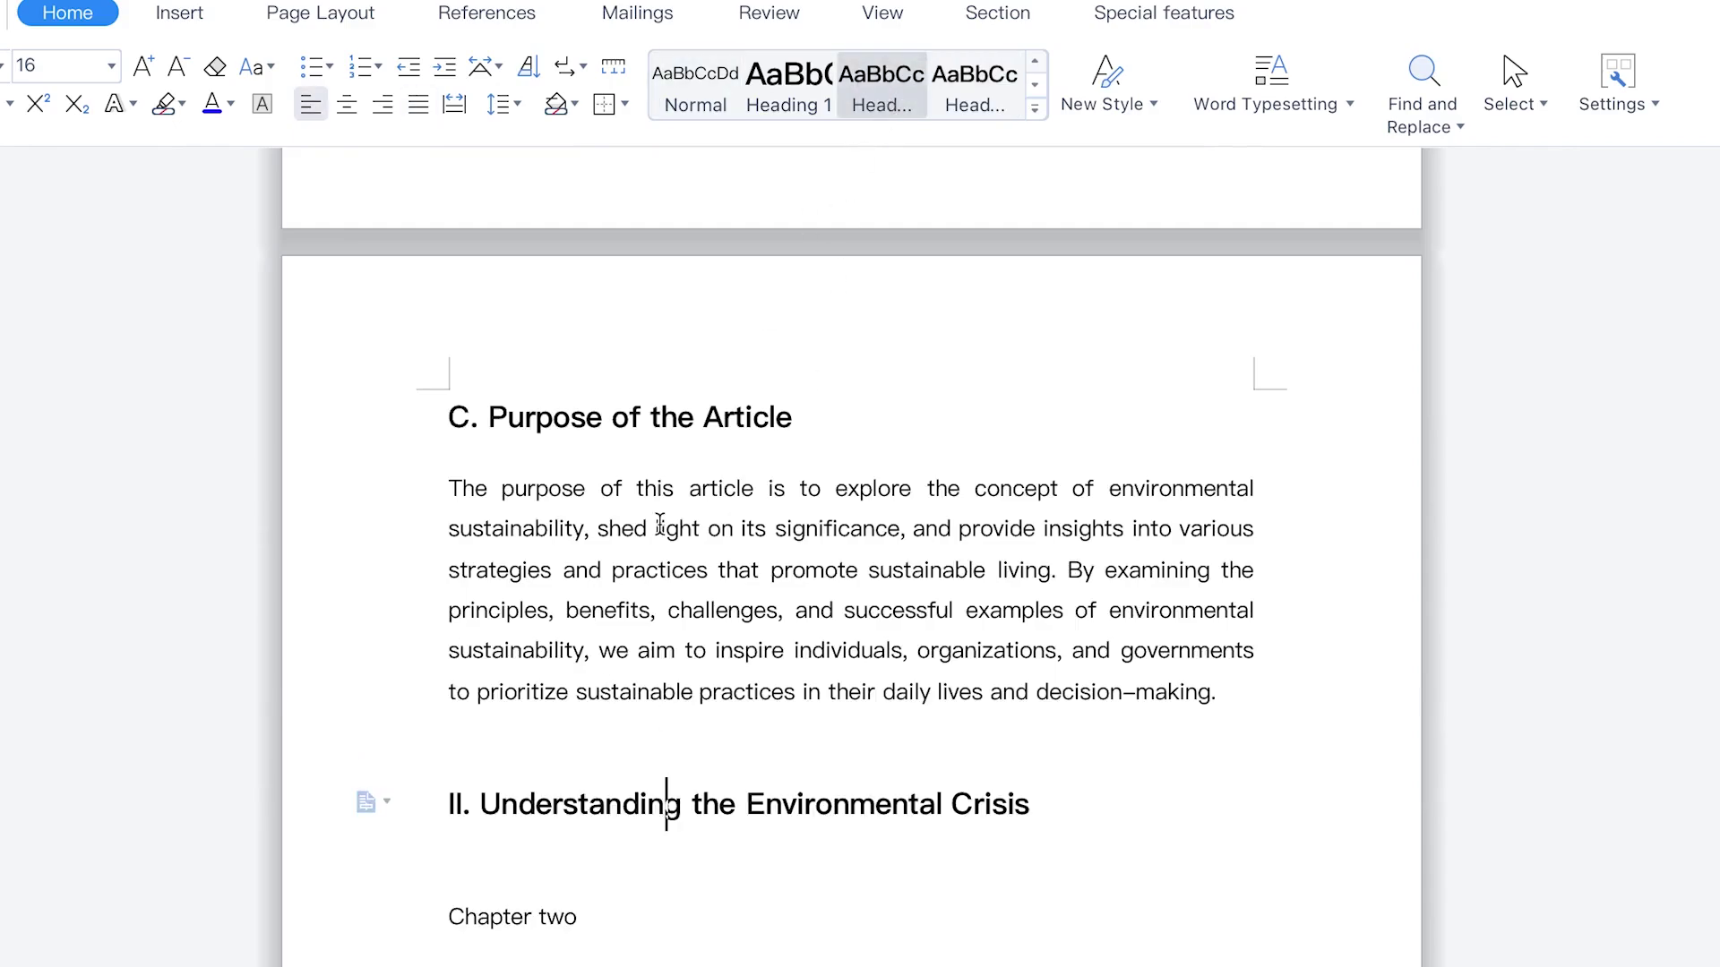
# Make Chapter two a Heading 1 and A. Climate Change and Global Warming a Heading 3
pyautogui.click(460, 922)
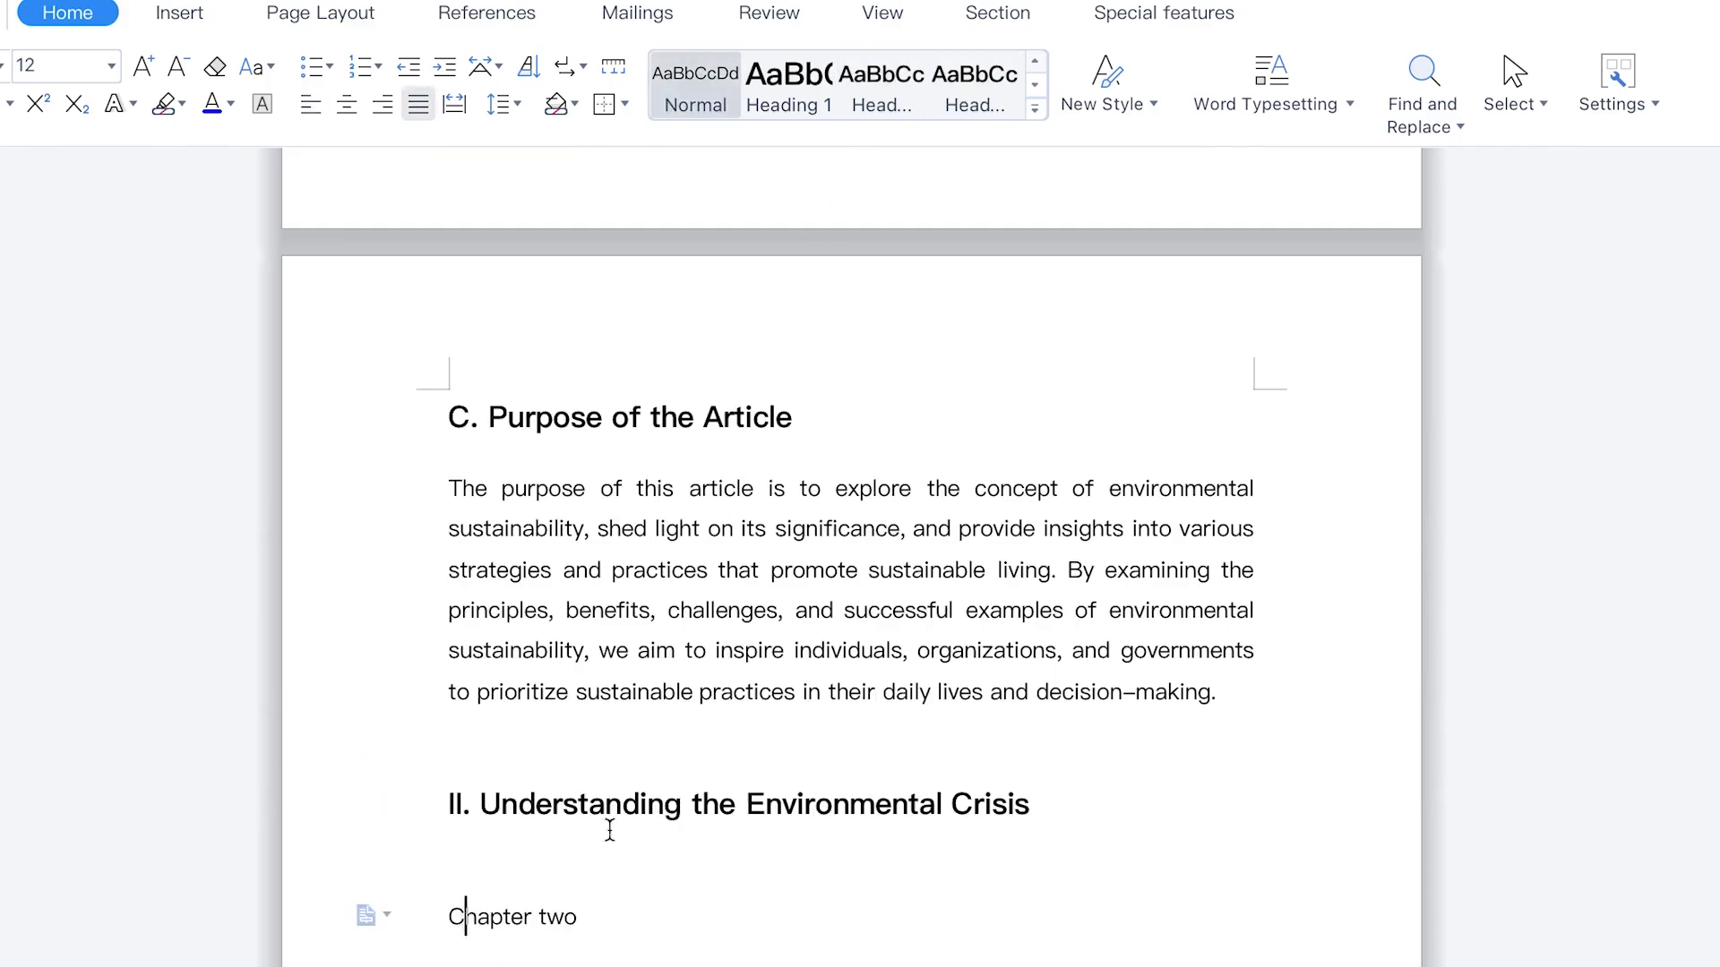
pyautogui.click(767, 117)
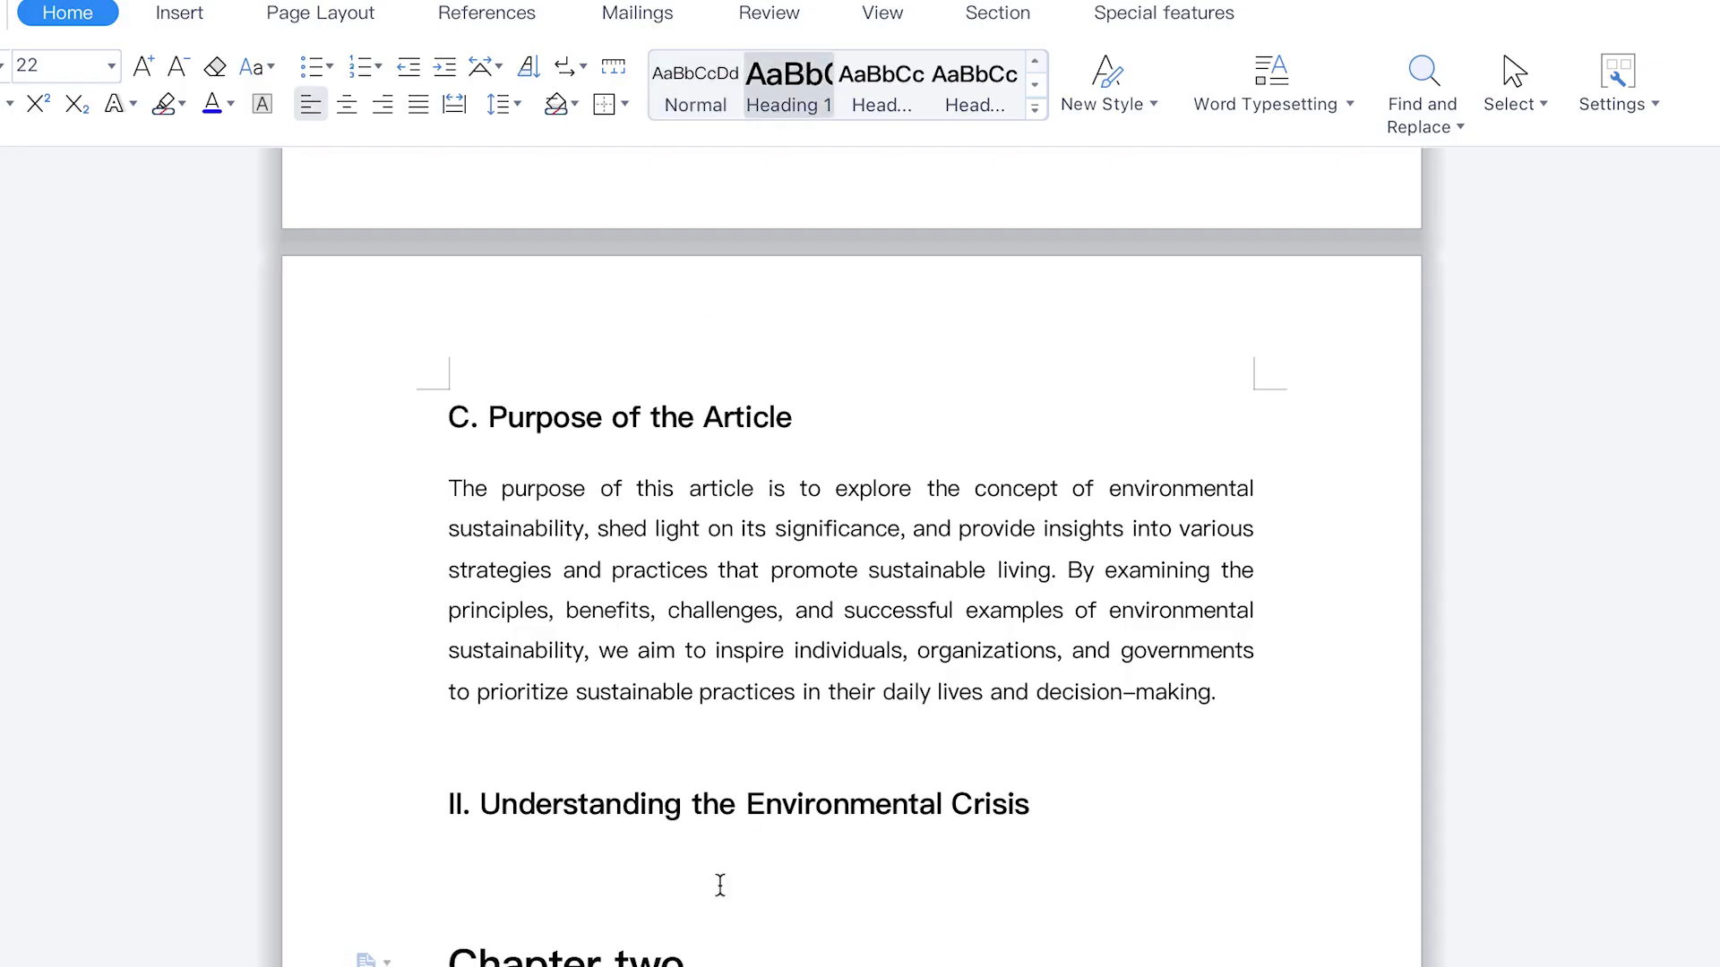
pyautogui.scroll(-5, 717, 883)
pyautogui.click(619, 849)
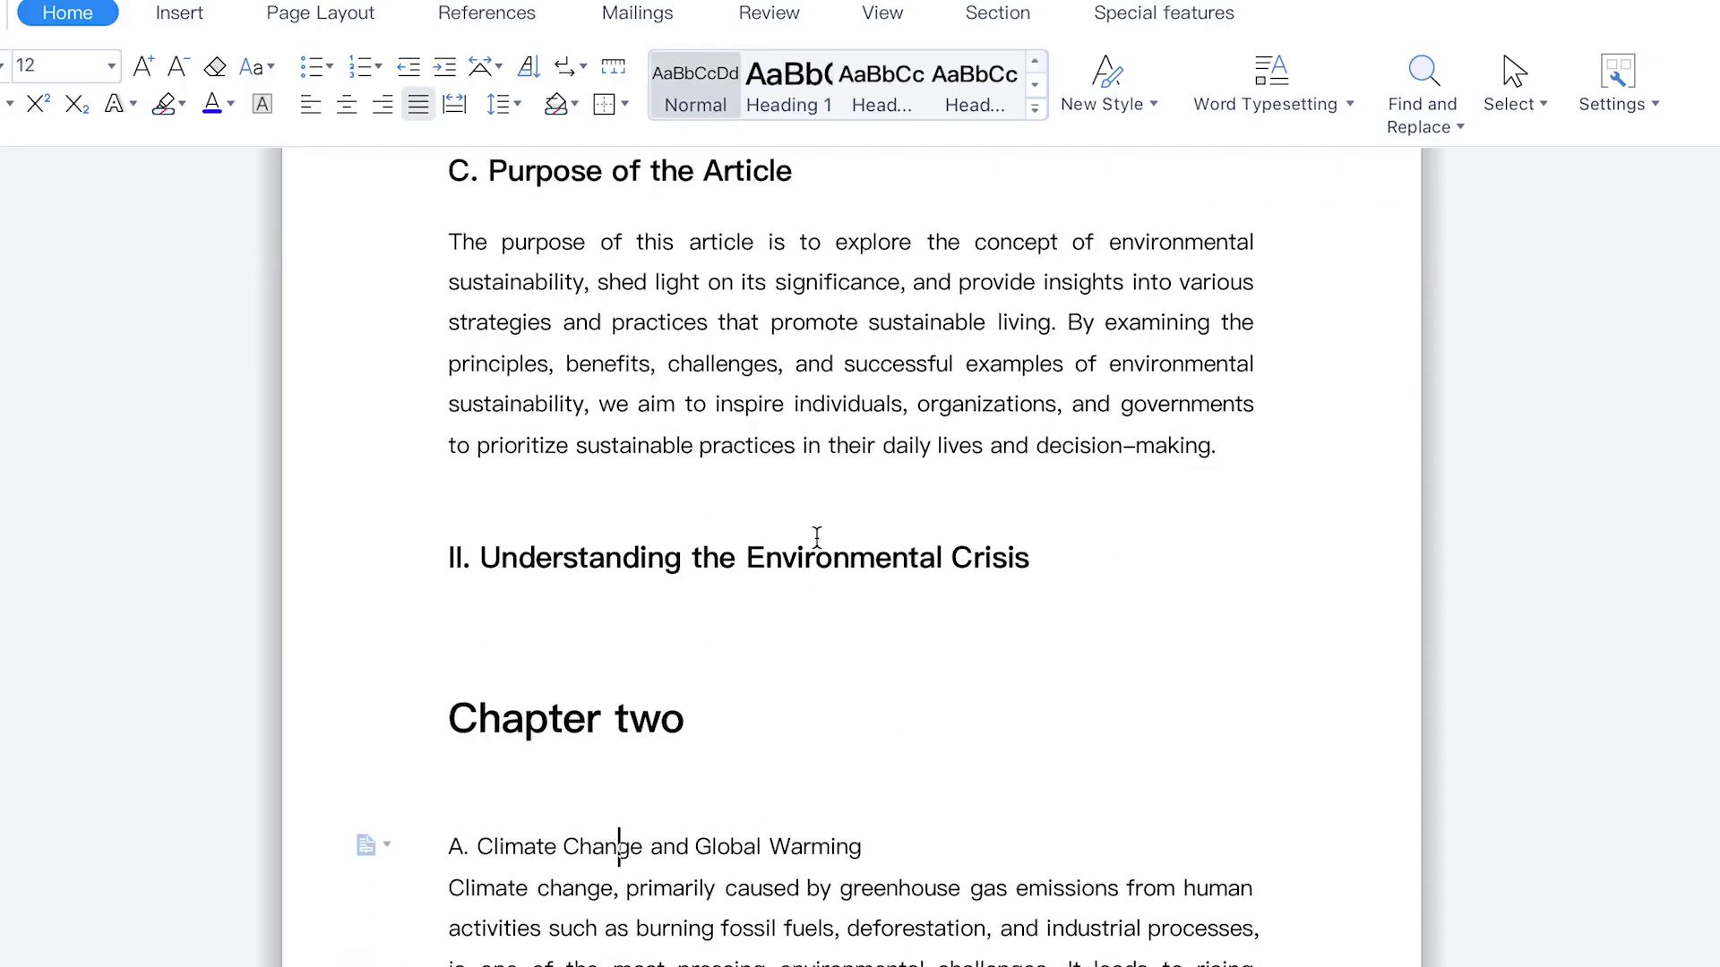
pyautogui.click(900, 81)
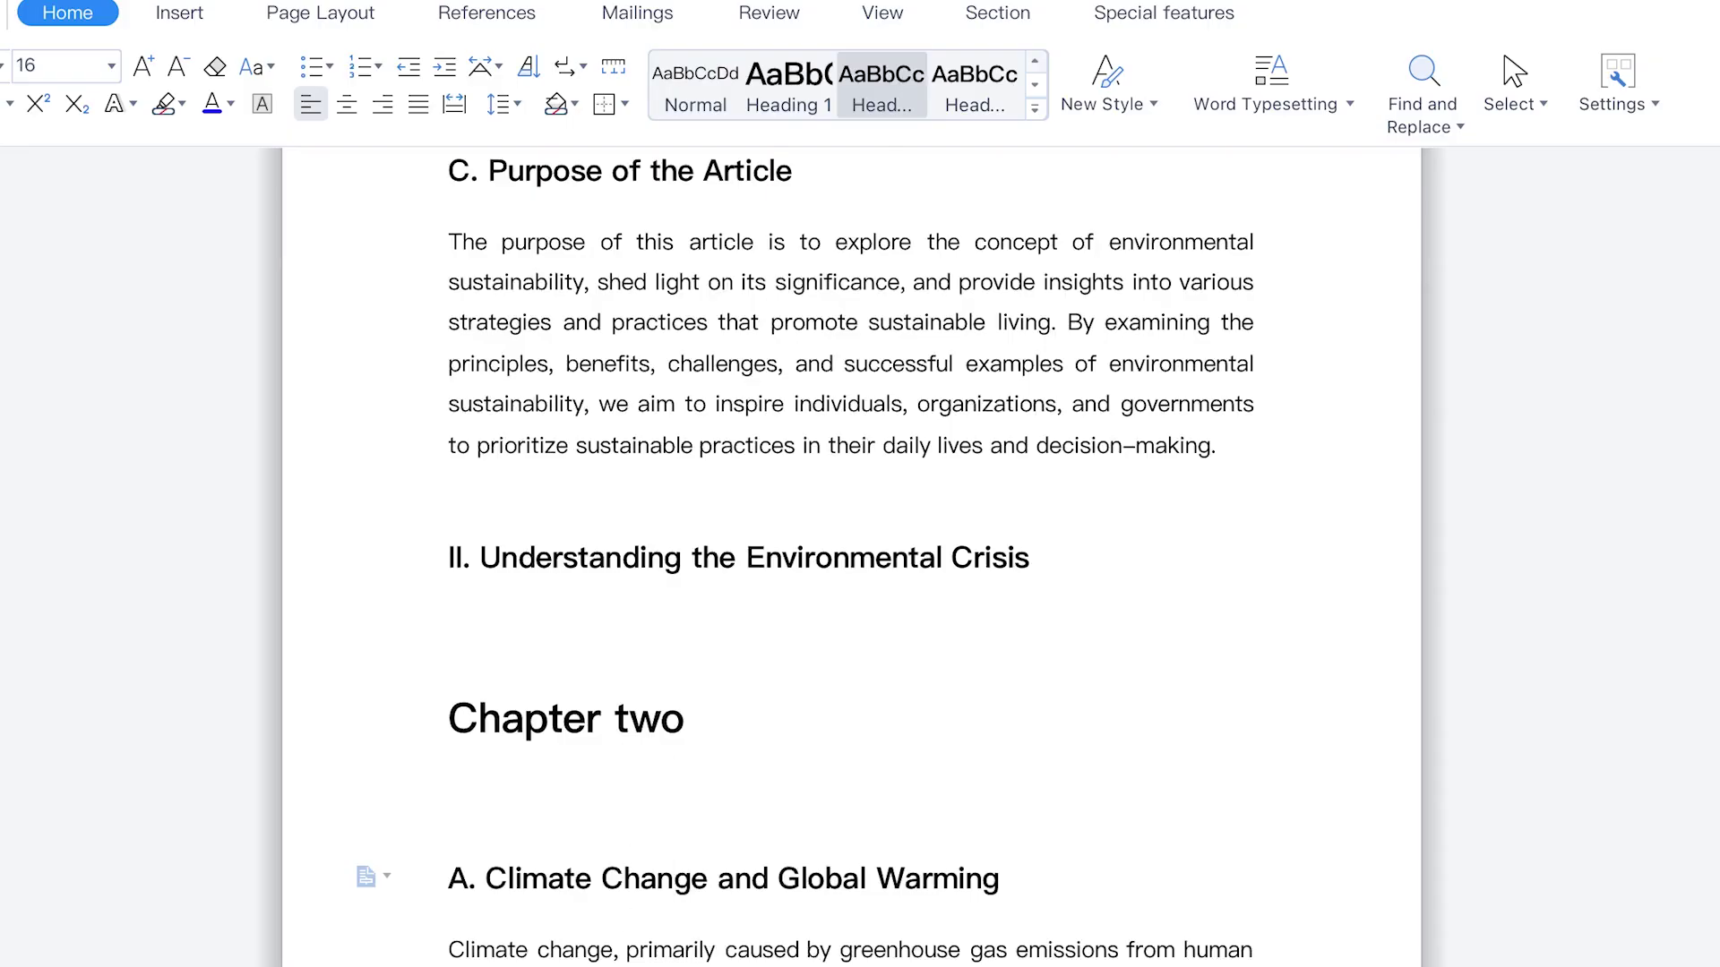
pyautogui.click(753, 794)
pyautogui.click(974, 90)
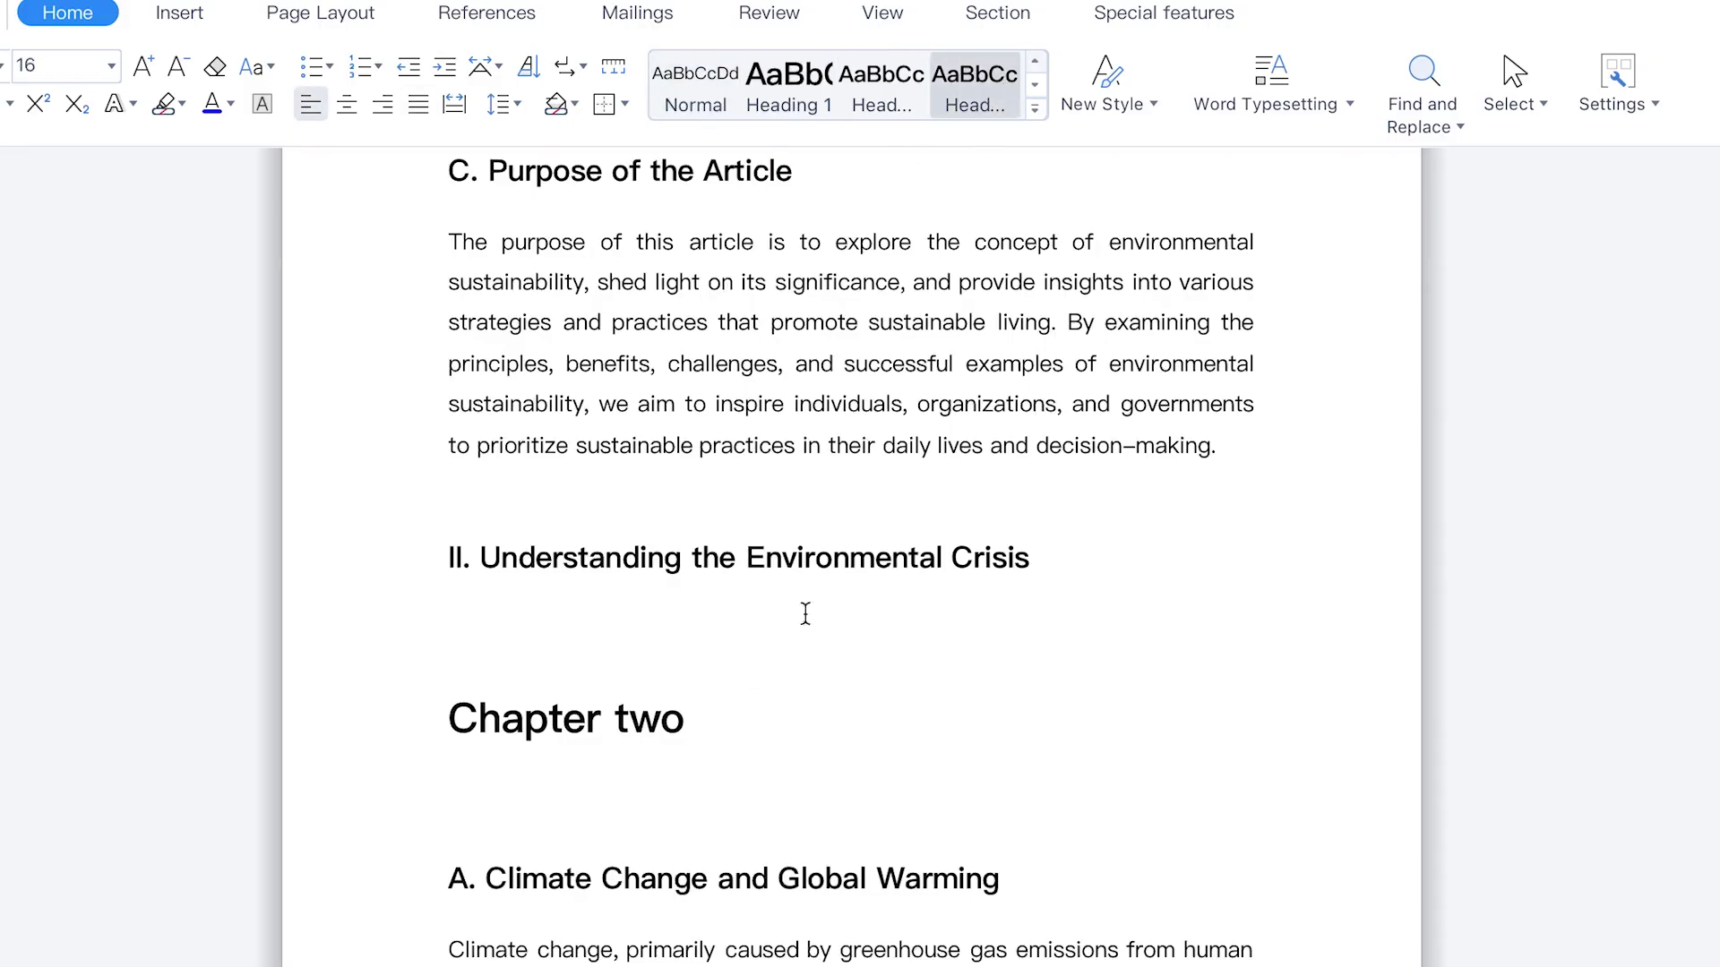
# Apply Heading 3 to C. Pollution and Waste and D. Depletion of Natural Resources, and Heading 1 to Chapter three
pyautogui.scroll(-10, 776, 949)
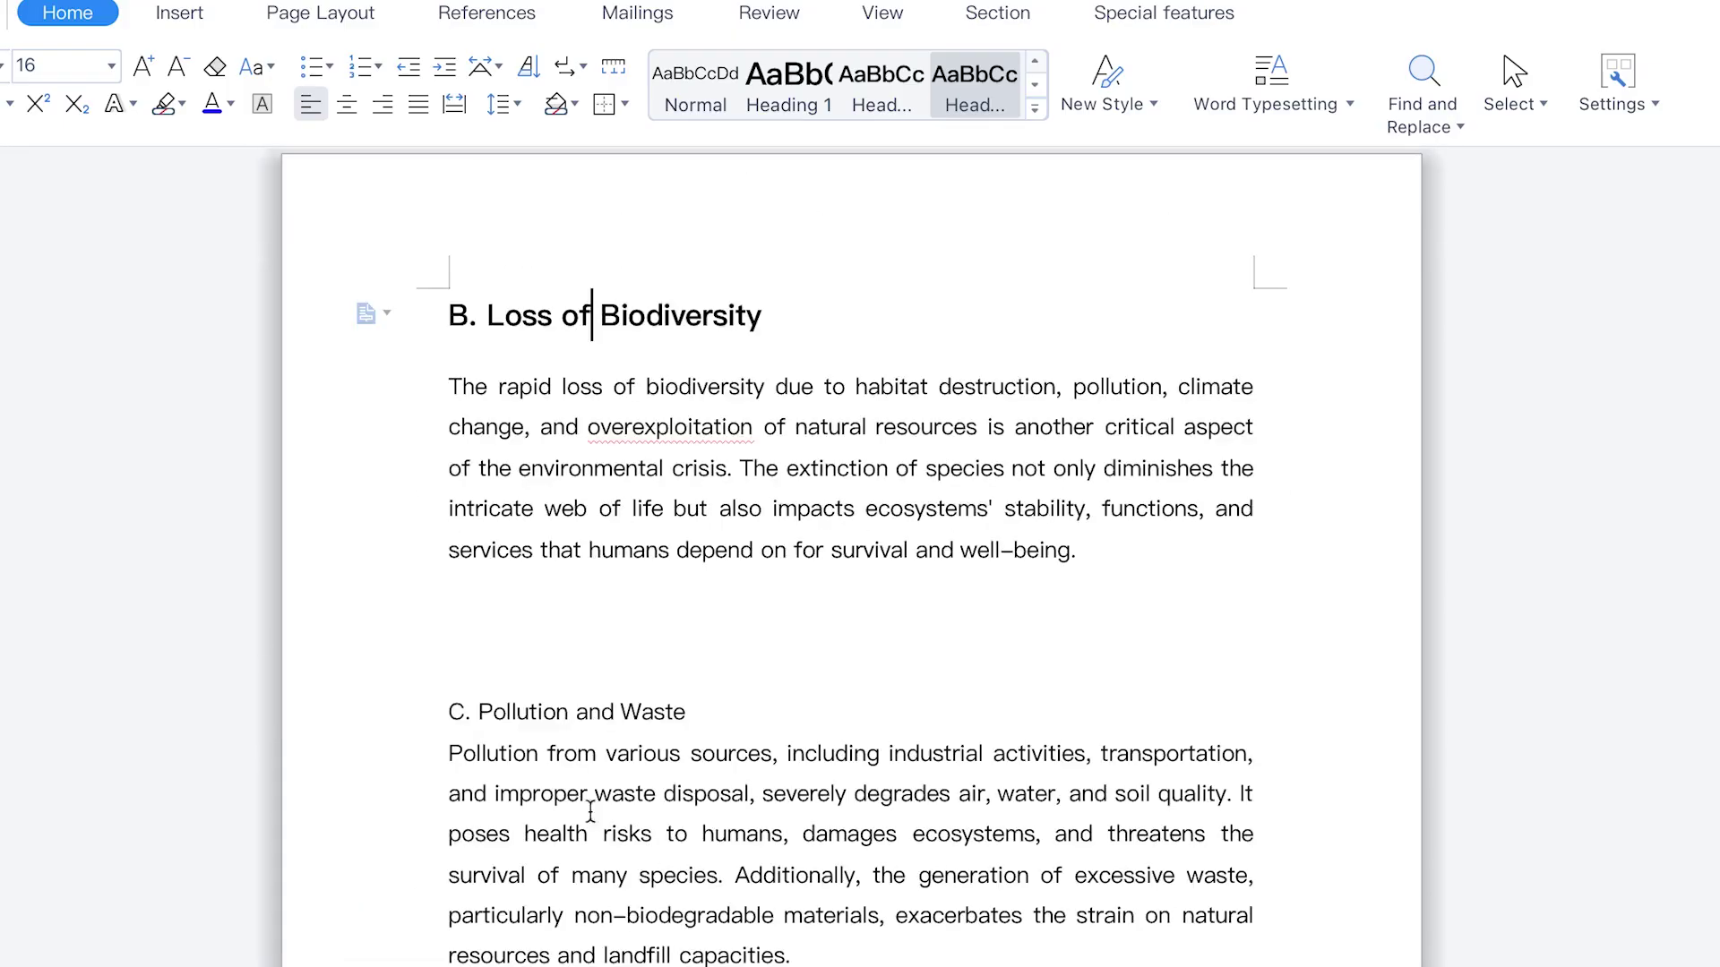
pyautogui.click(557, 711)
pyautogui.click(955, 72)
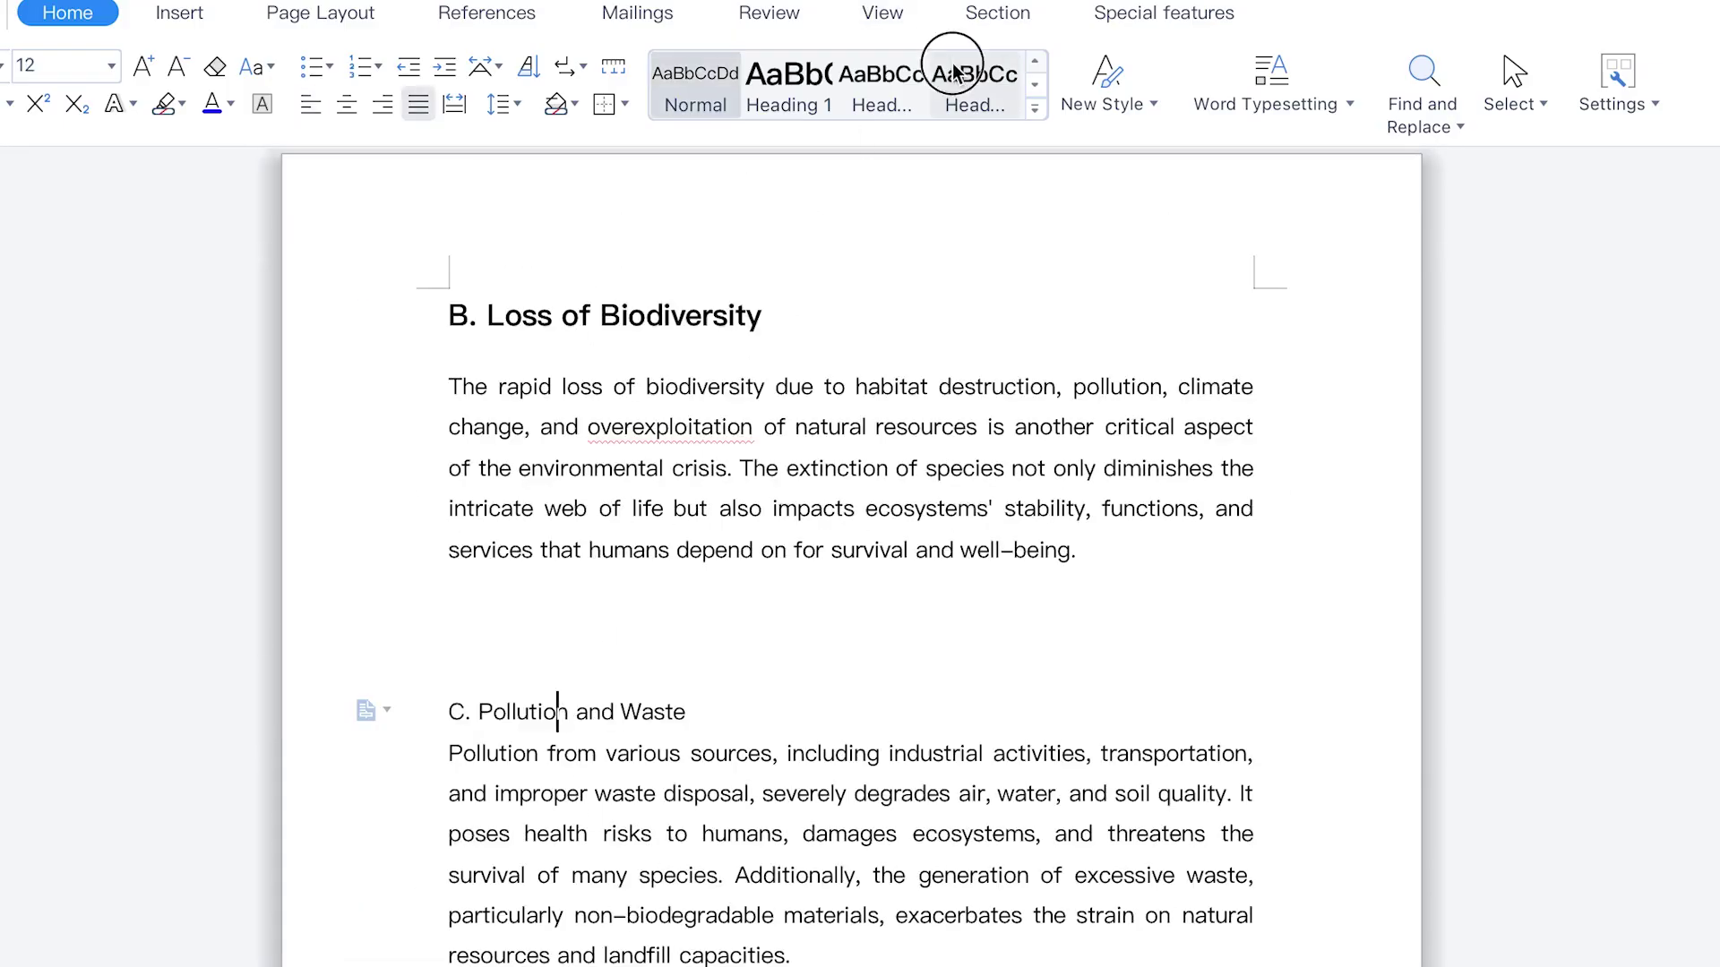
pyautogui.click(811, 391)
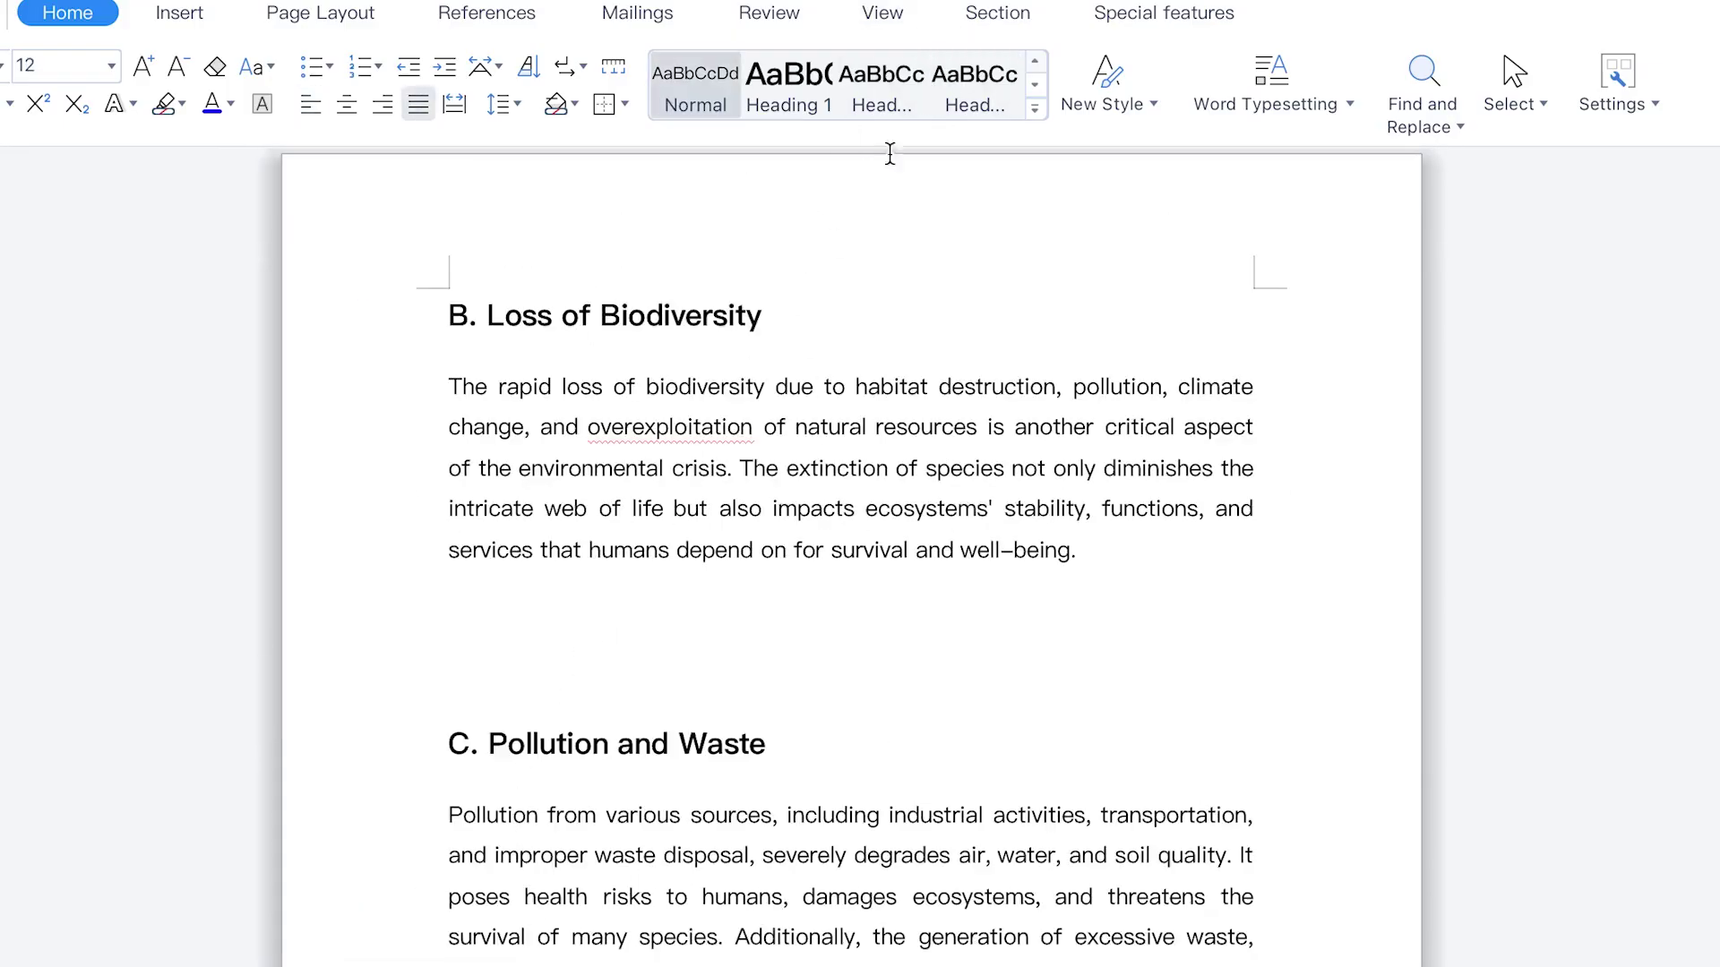
pyautogui.click(869, 99)
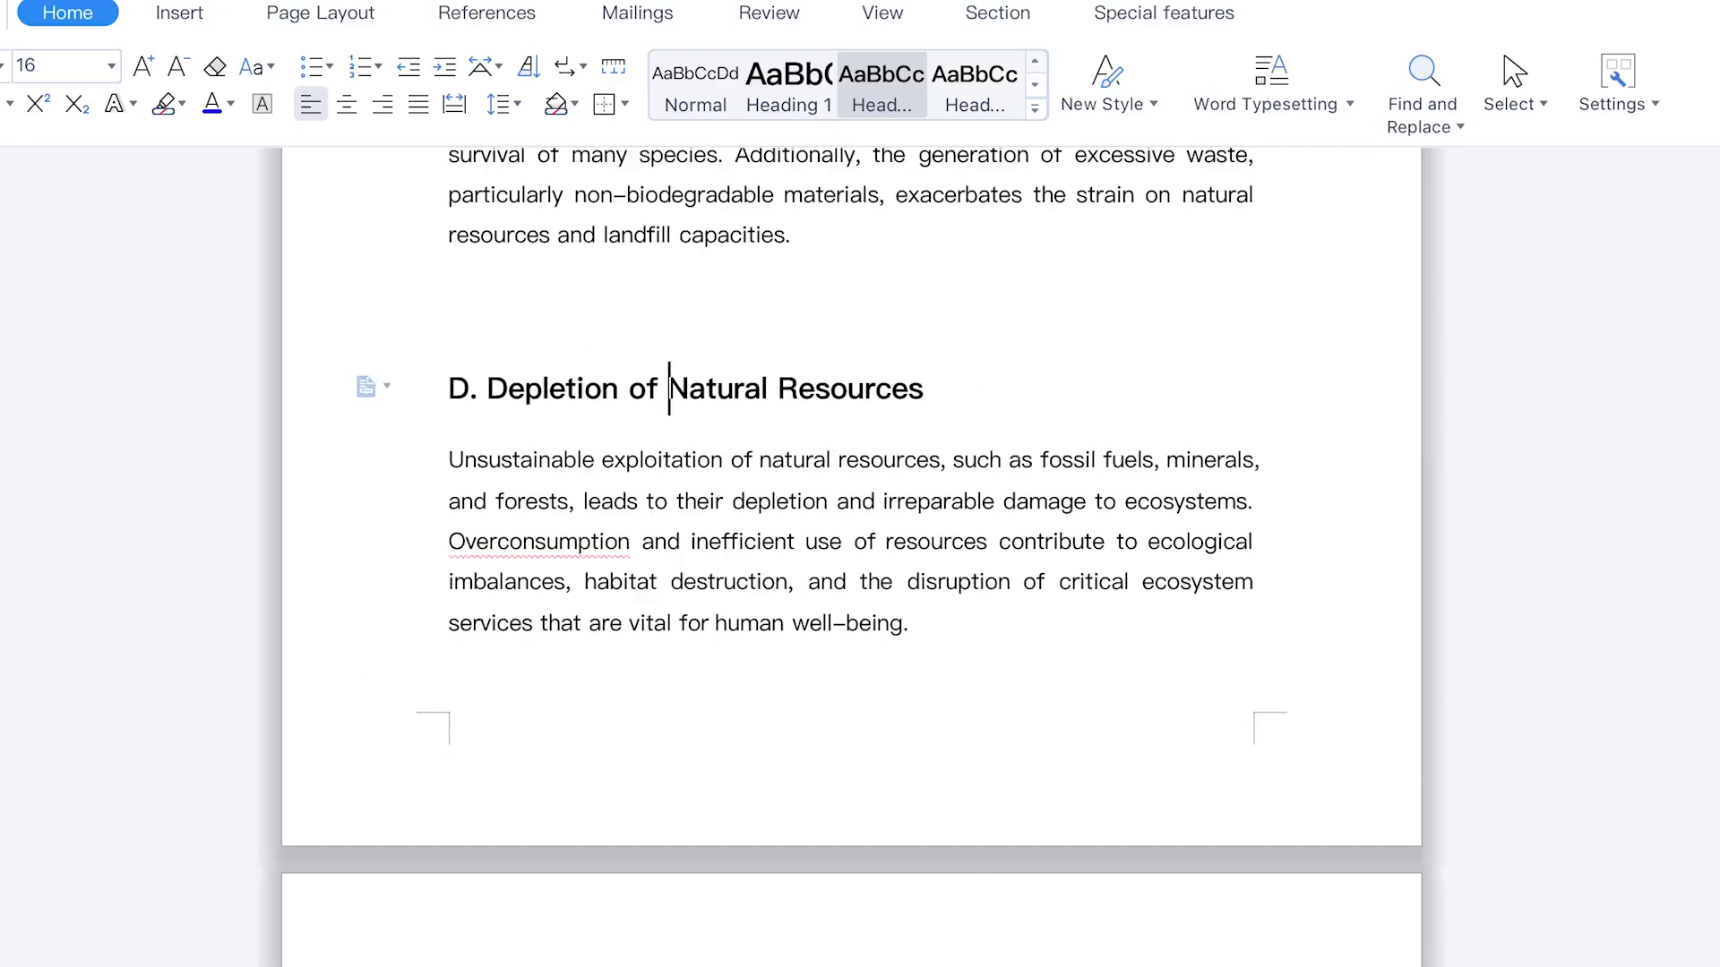
pyautogui.click(703, 502)
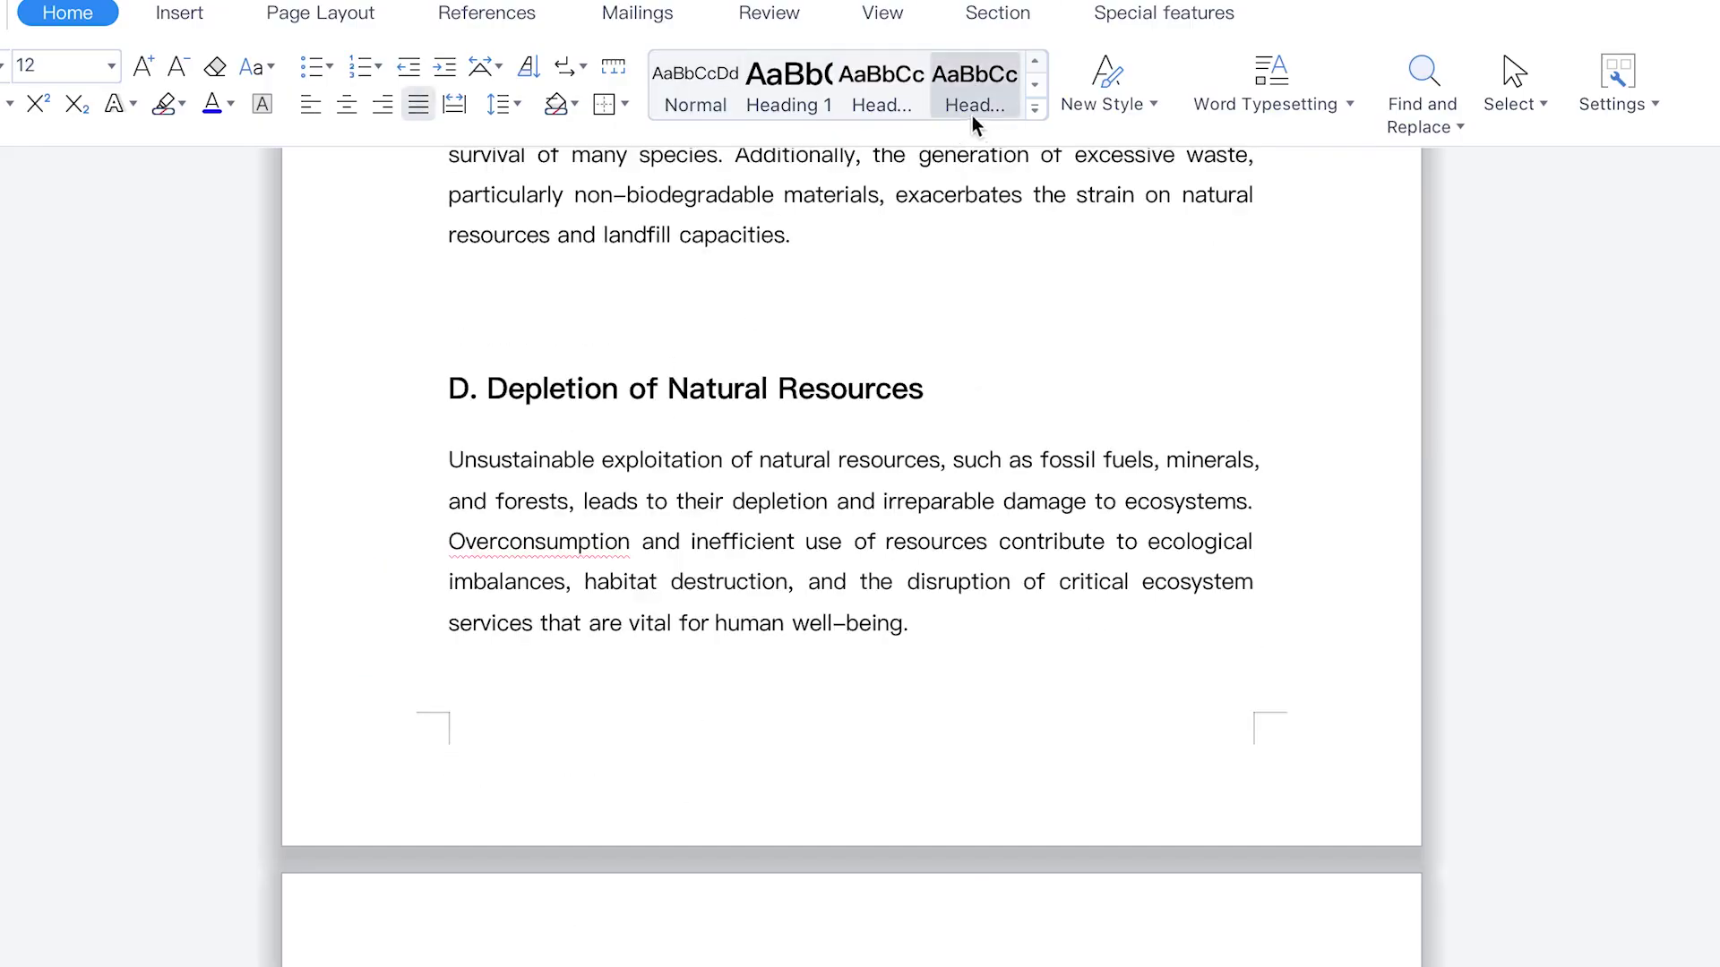
pyautogui.scroll(-3, 678, 656)
pyautogui.click(638, 847)
pyautogui.click(560, 951)
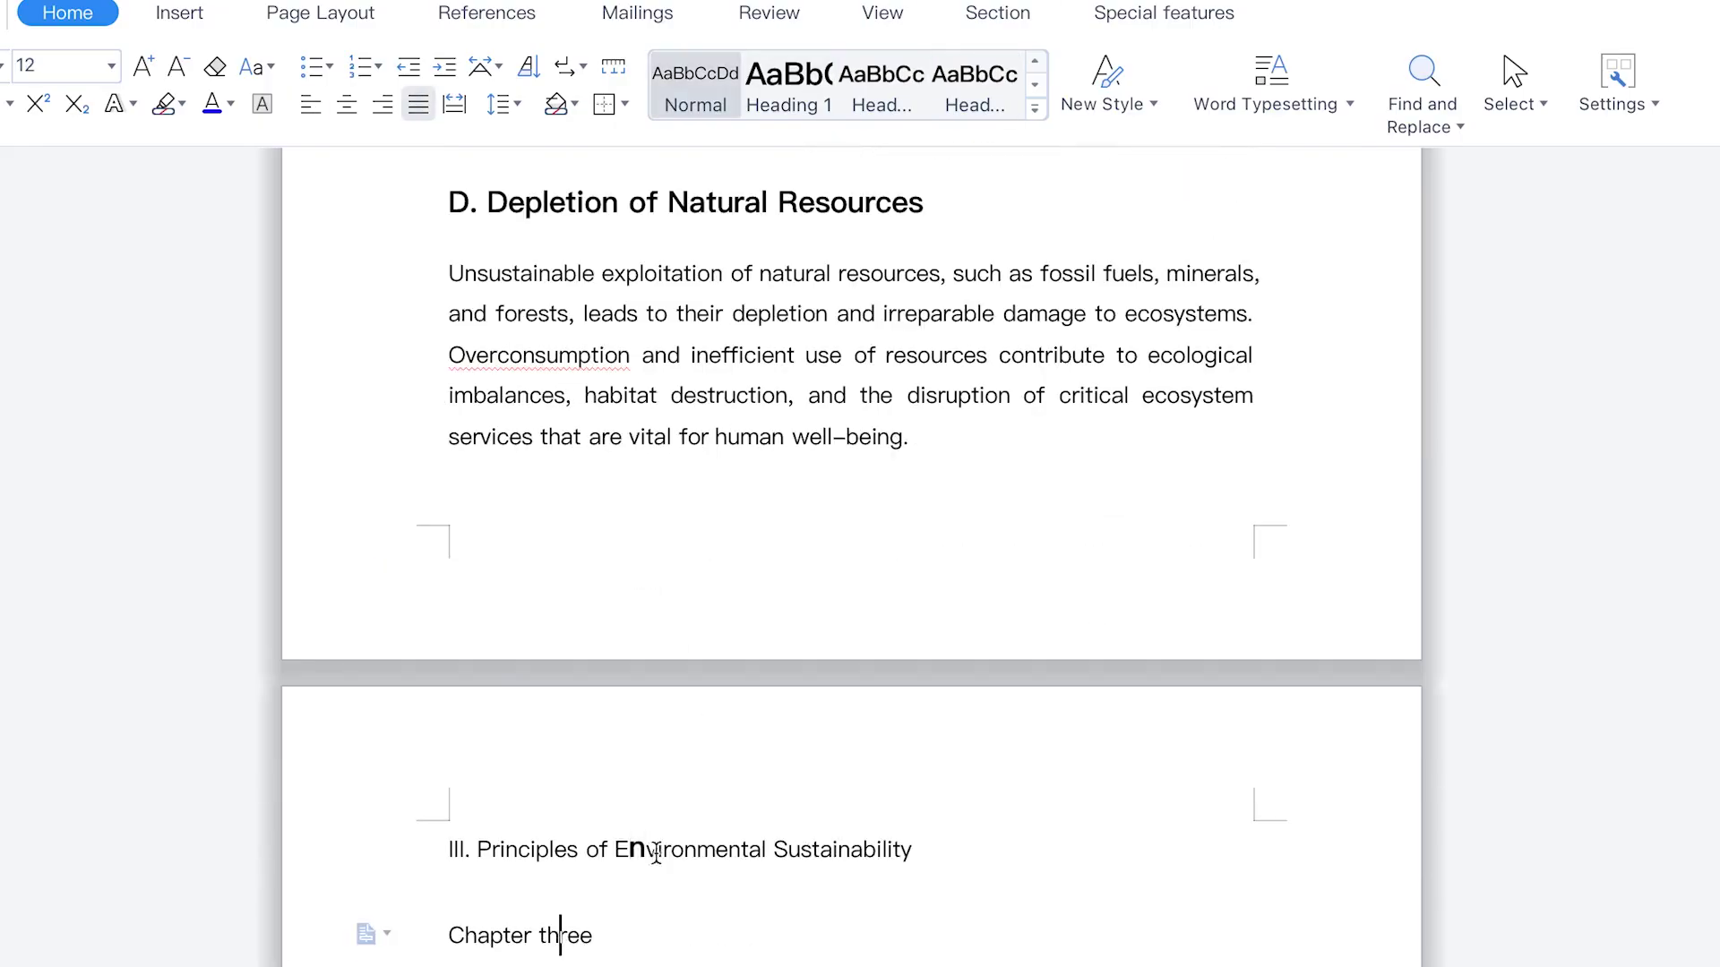
pyautogui.click(788, 85)
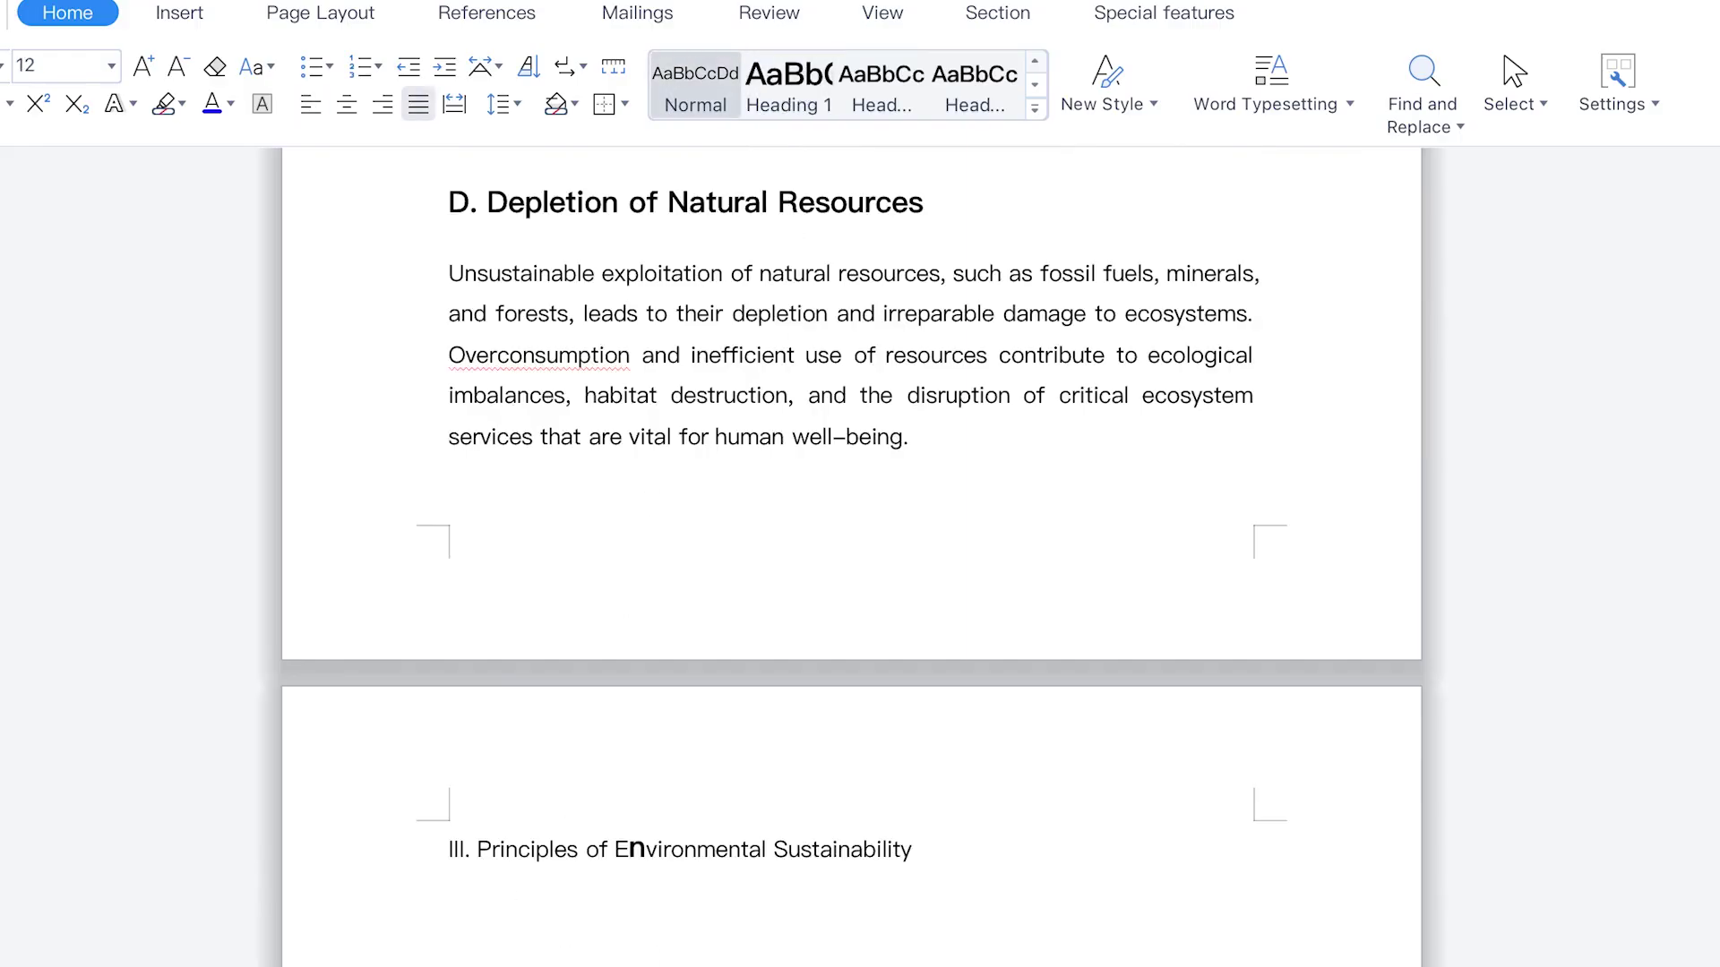
pyautogui.click(882, 85)
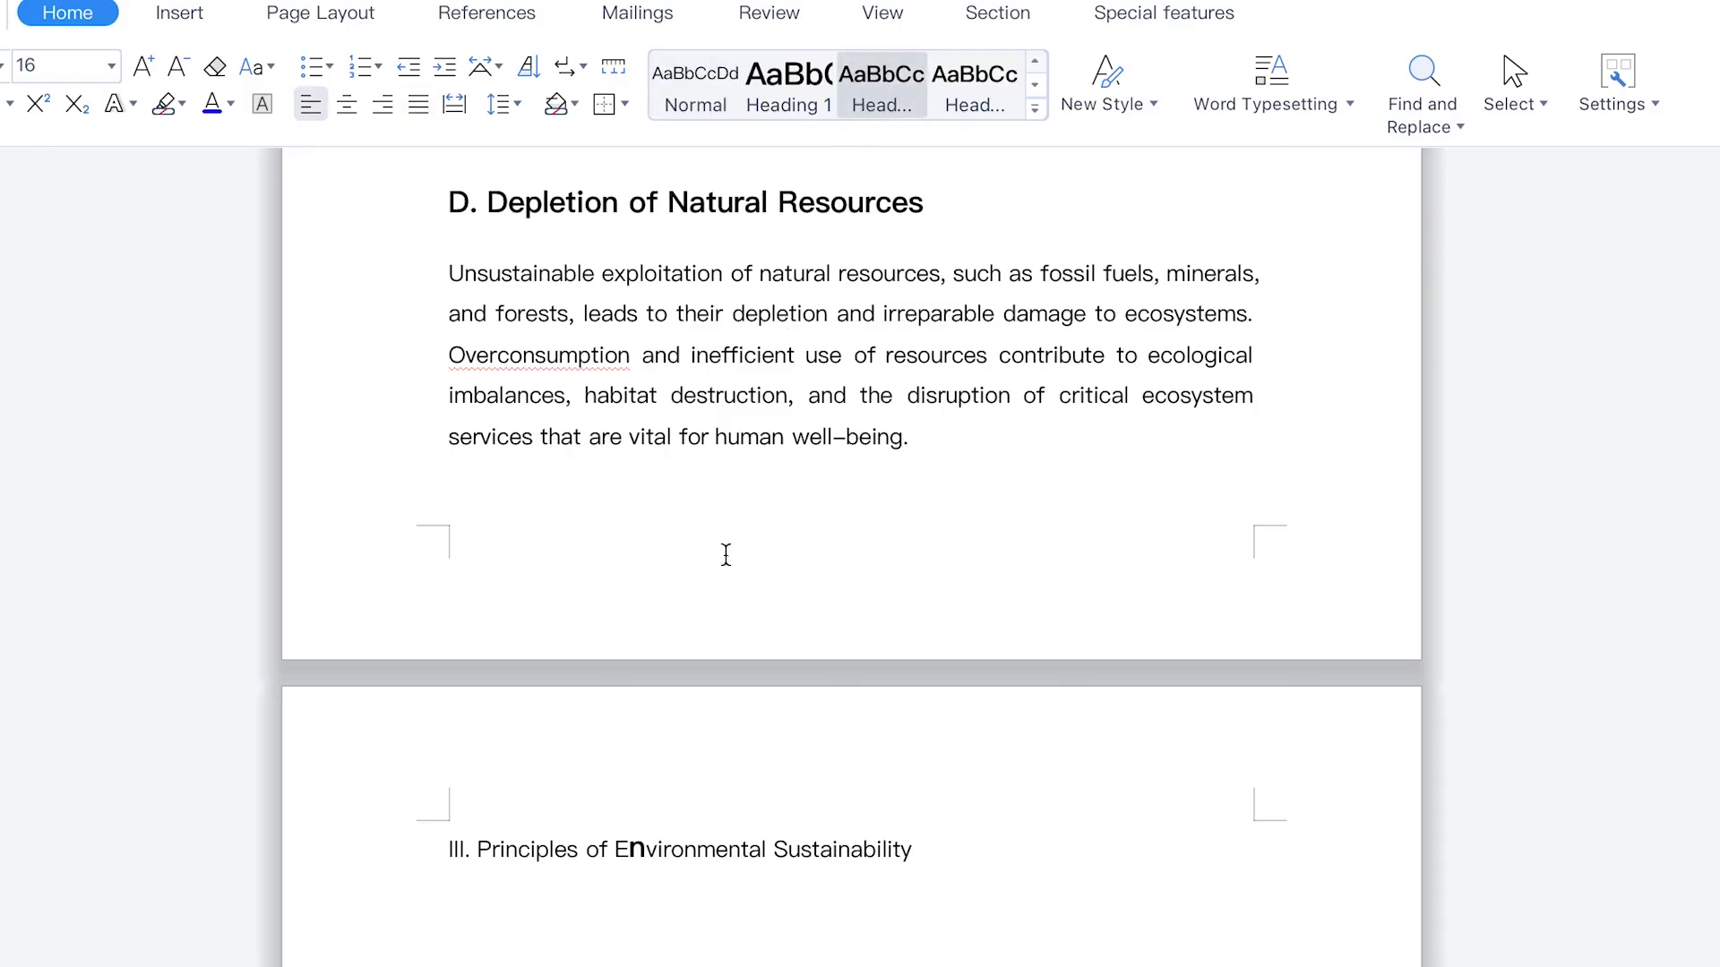
pyautogui.scroll(20, 1030, 591)
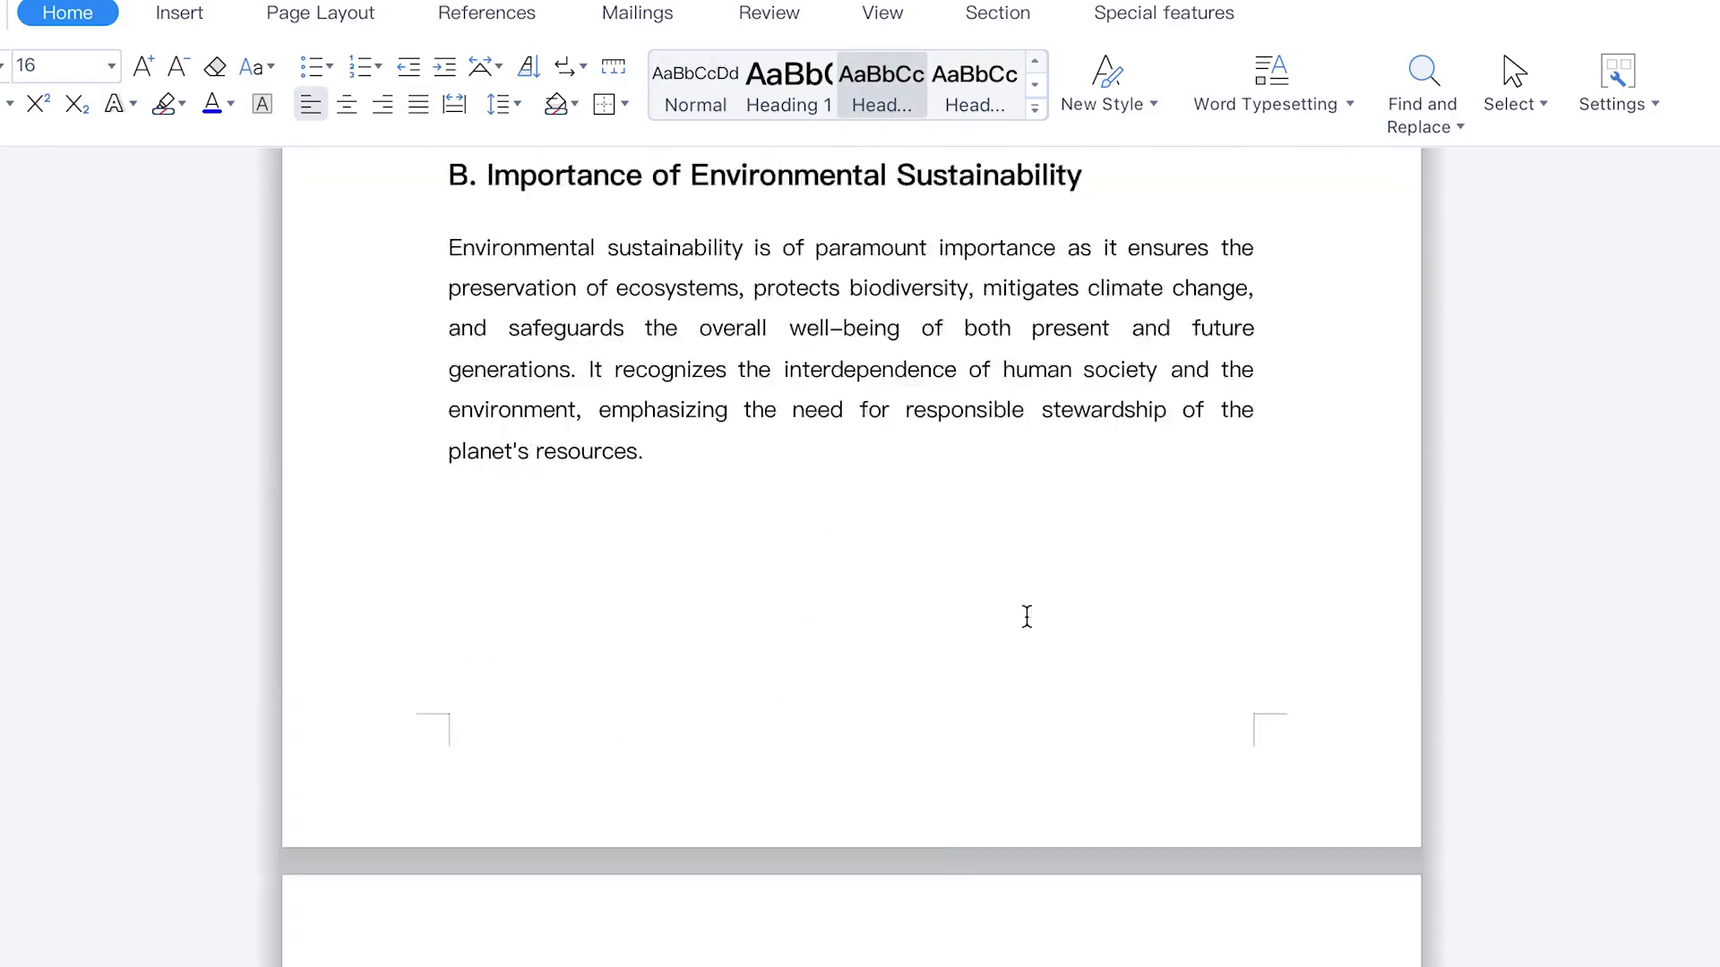
pyautogui.scroll(10, 1019, 717)
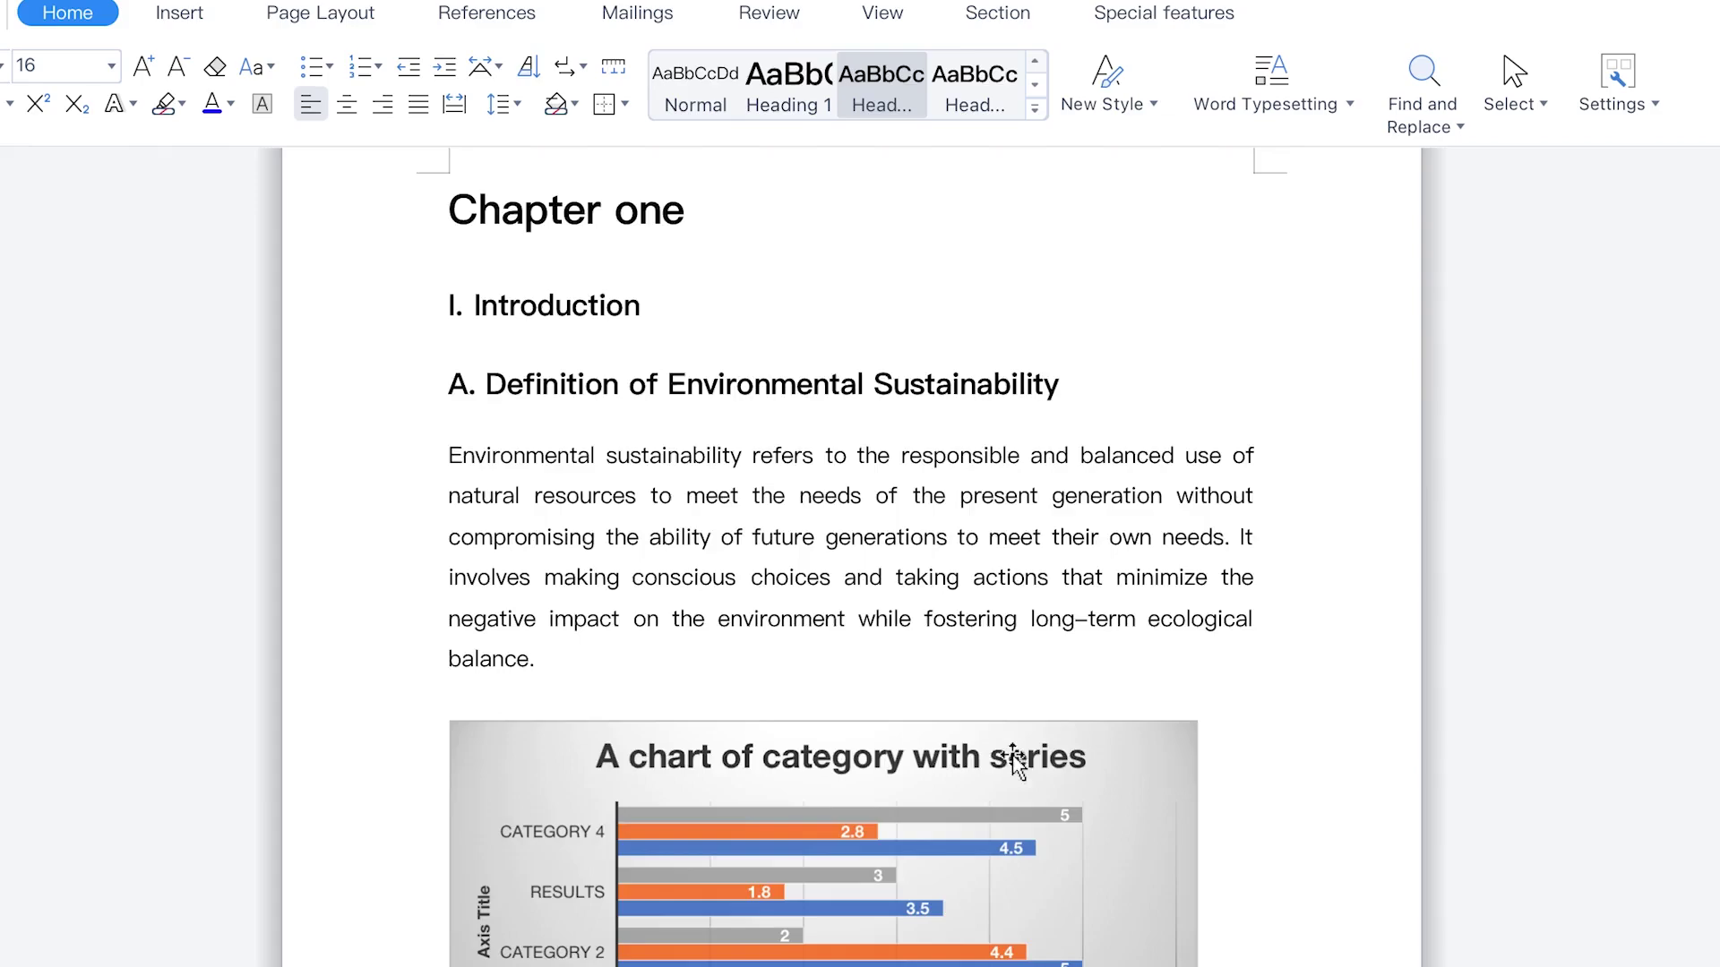
# With the caret on the blank first page, show the References tab's Table Of Contents style list
pyautogui.click(557, 367)
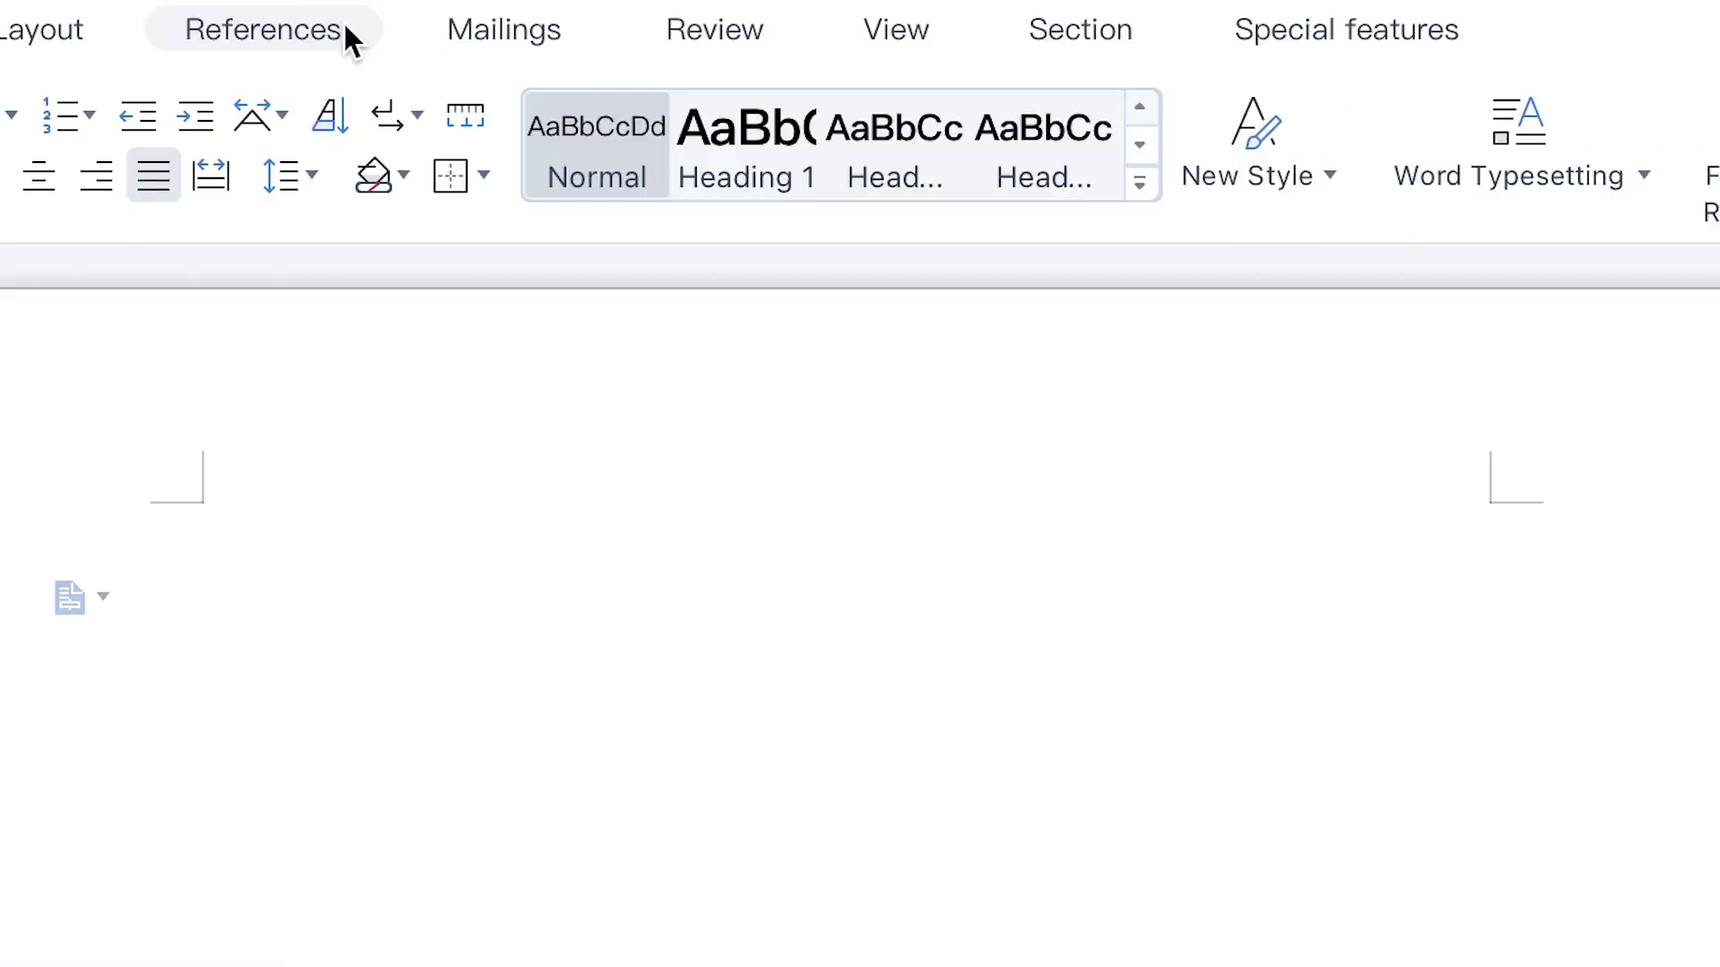
pyautogui.click(528, 16)
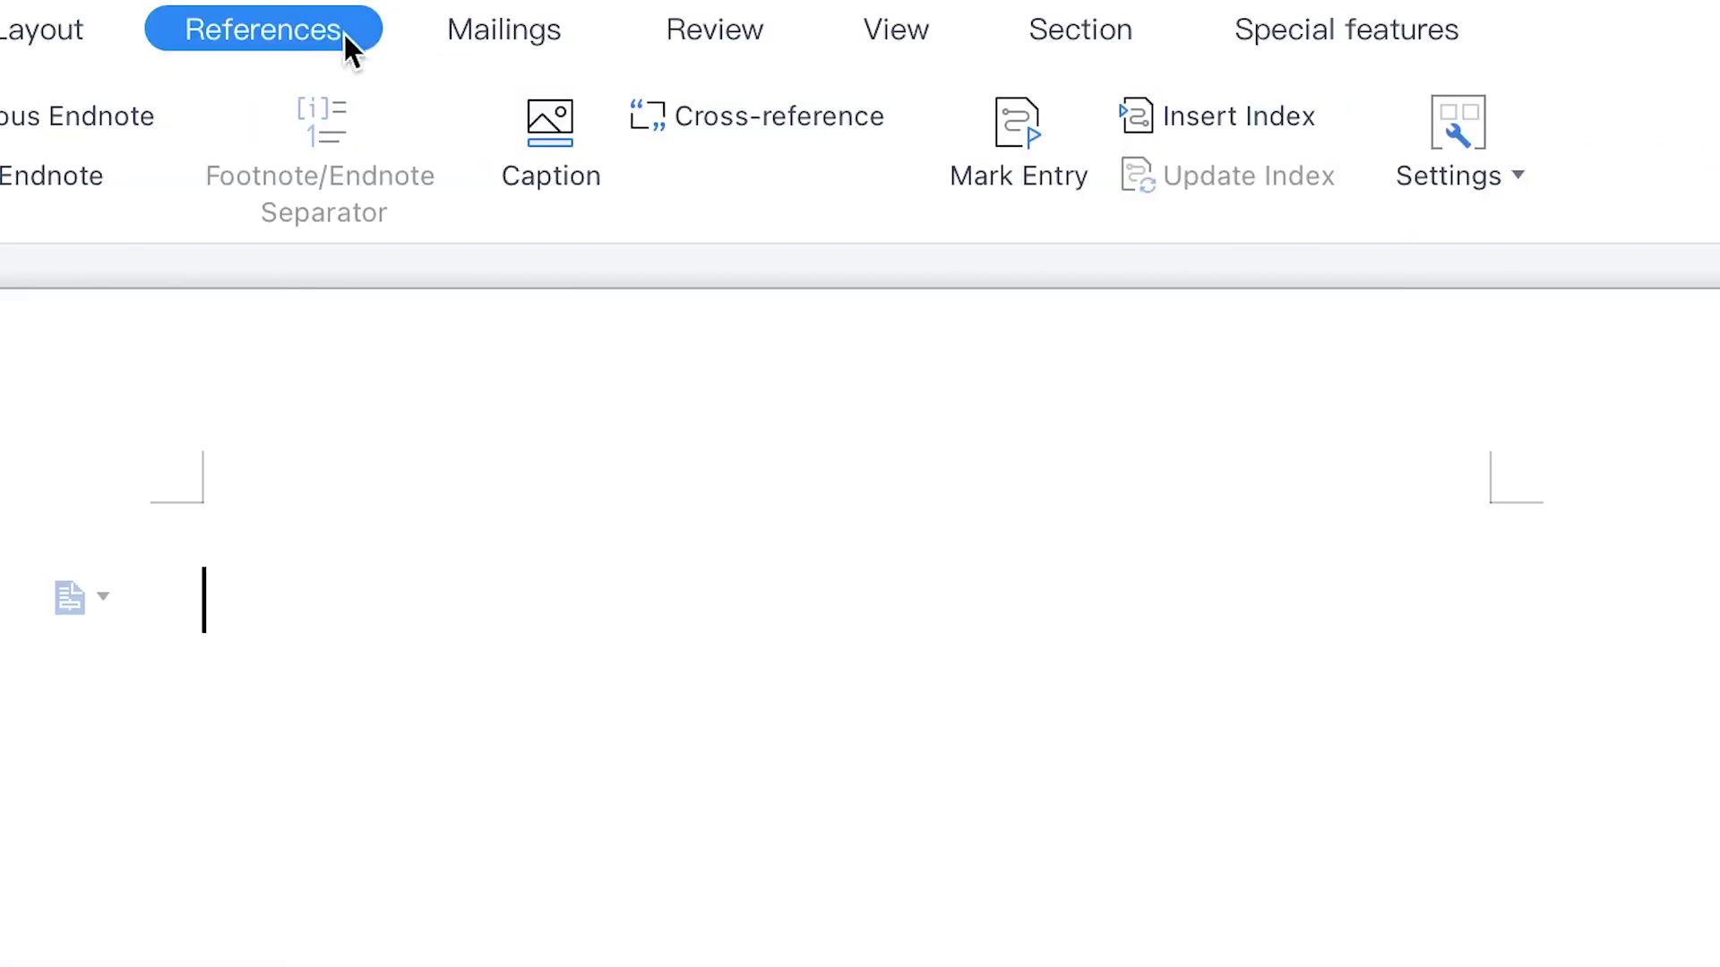
pyautogui.click(100, 227)
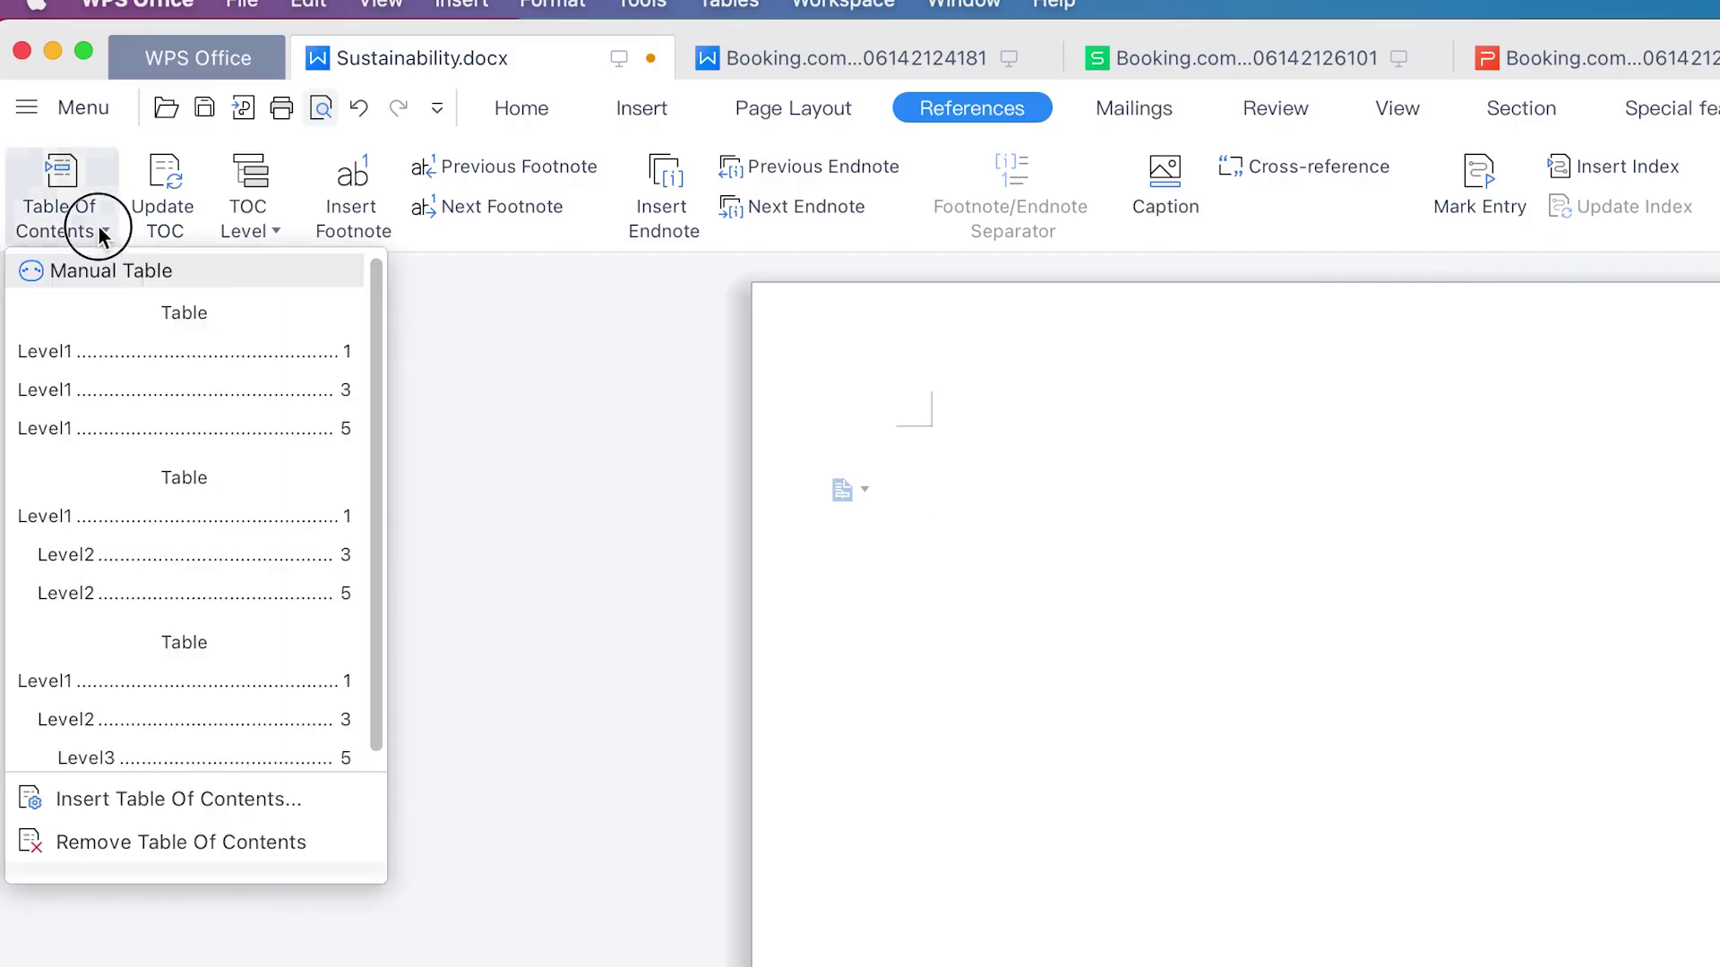
pyautogui.moveTo(115, 319)
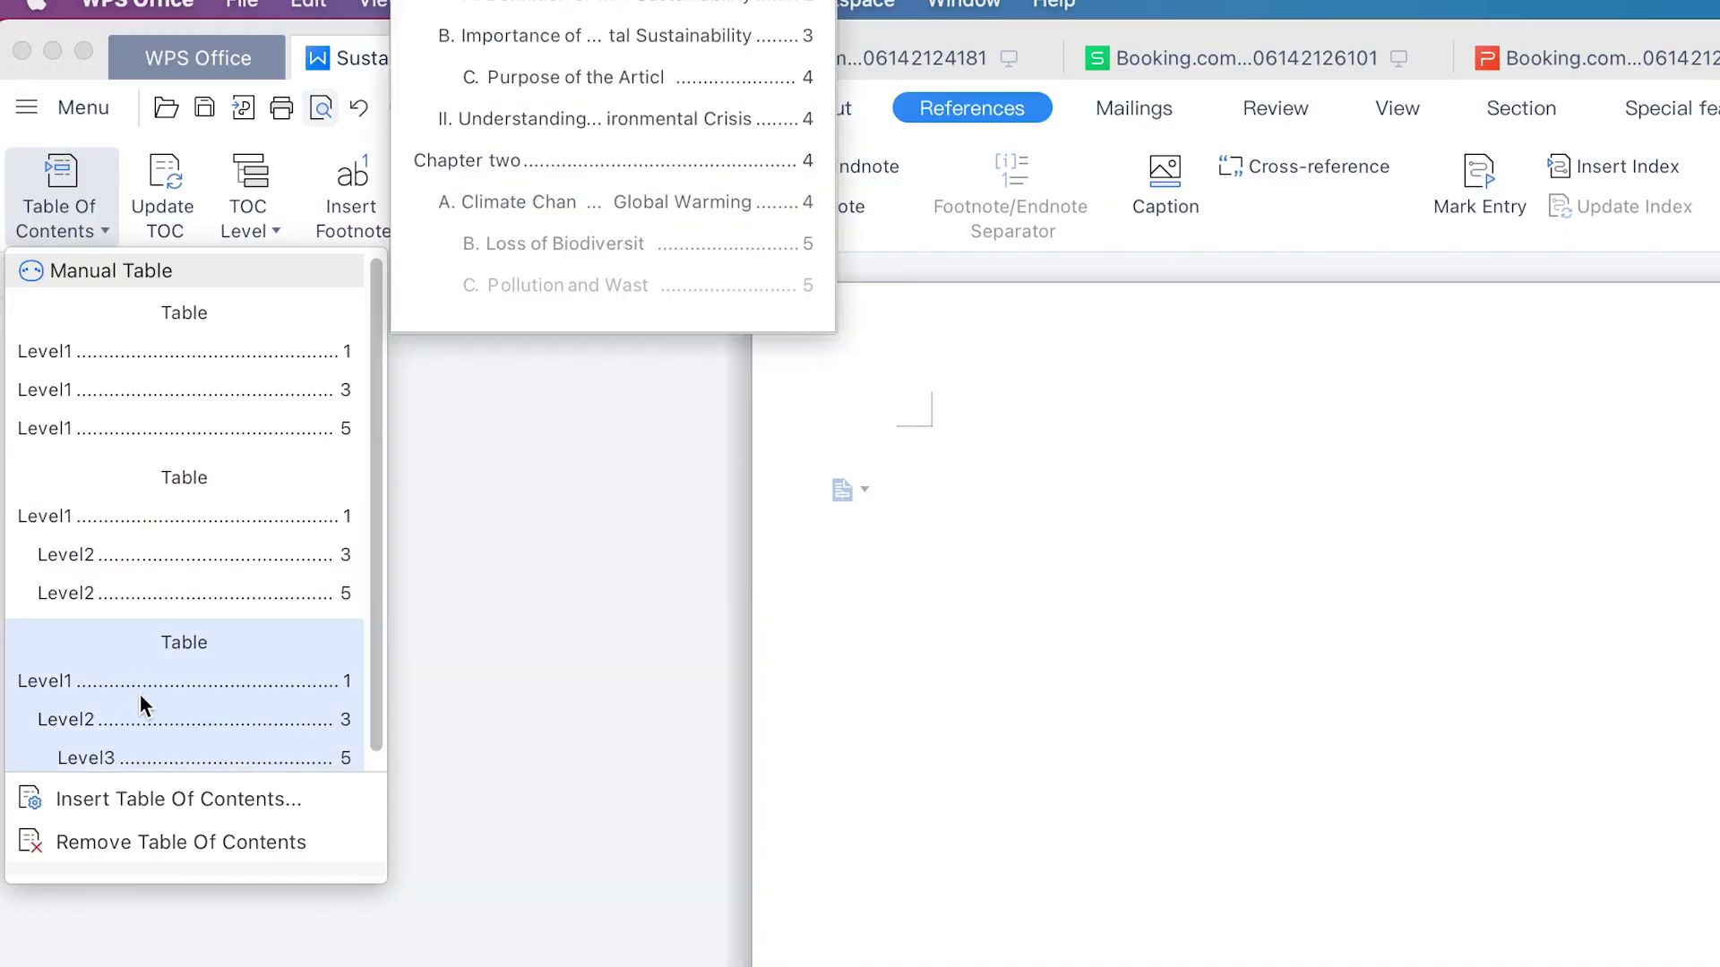
# Insert the third, three-level contents style on page 1 and retitle it 'Table of Content'
pyautogui.click(198, 710)
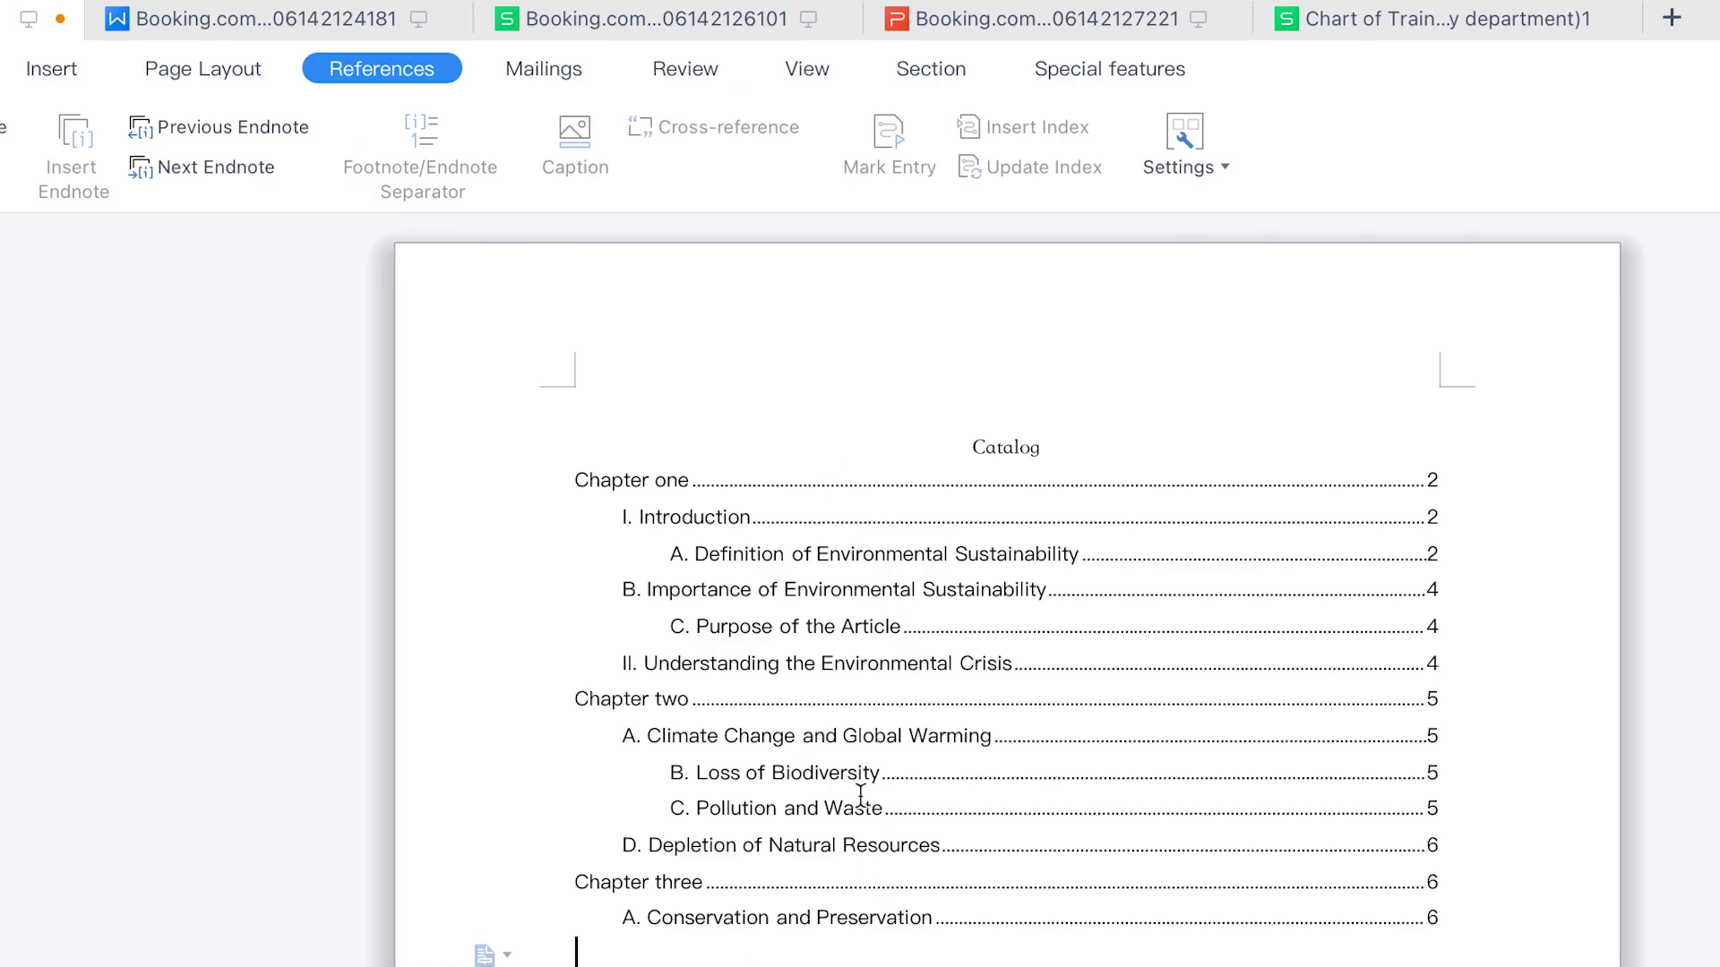
pyautogui.click(1229, 634)
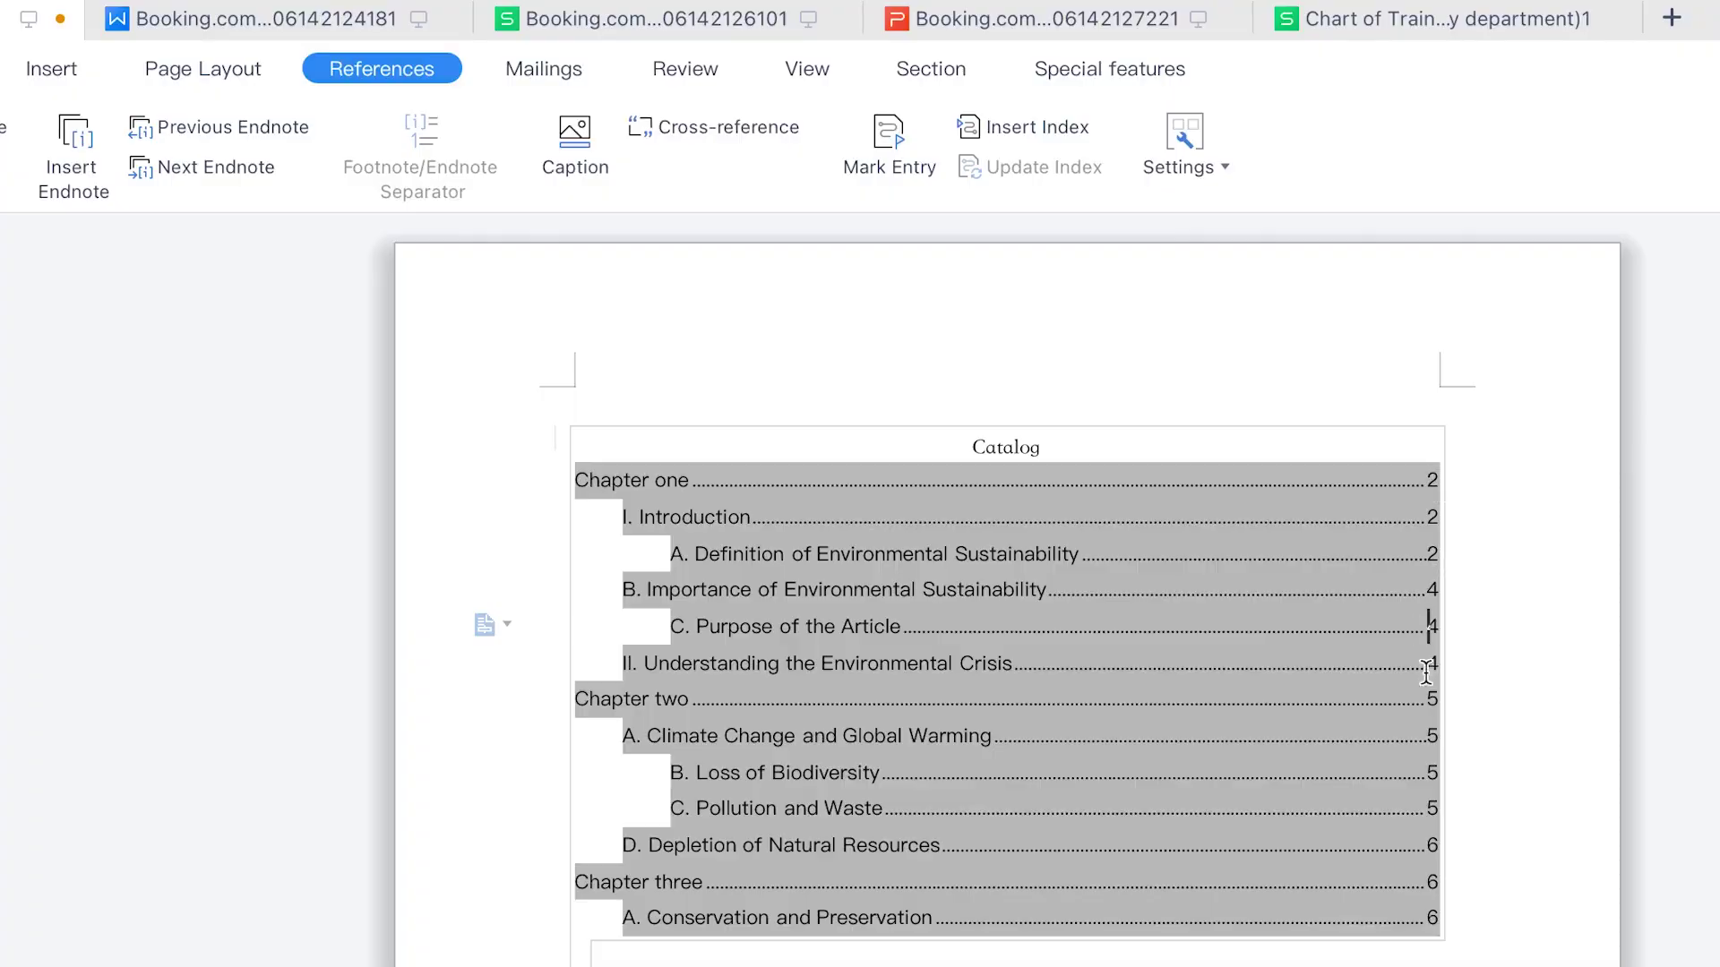
pyautogui.click(1040, 445)
pyautogui.doubleClick(1040, 445)
pyautogui.write('Table of Content')
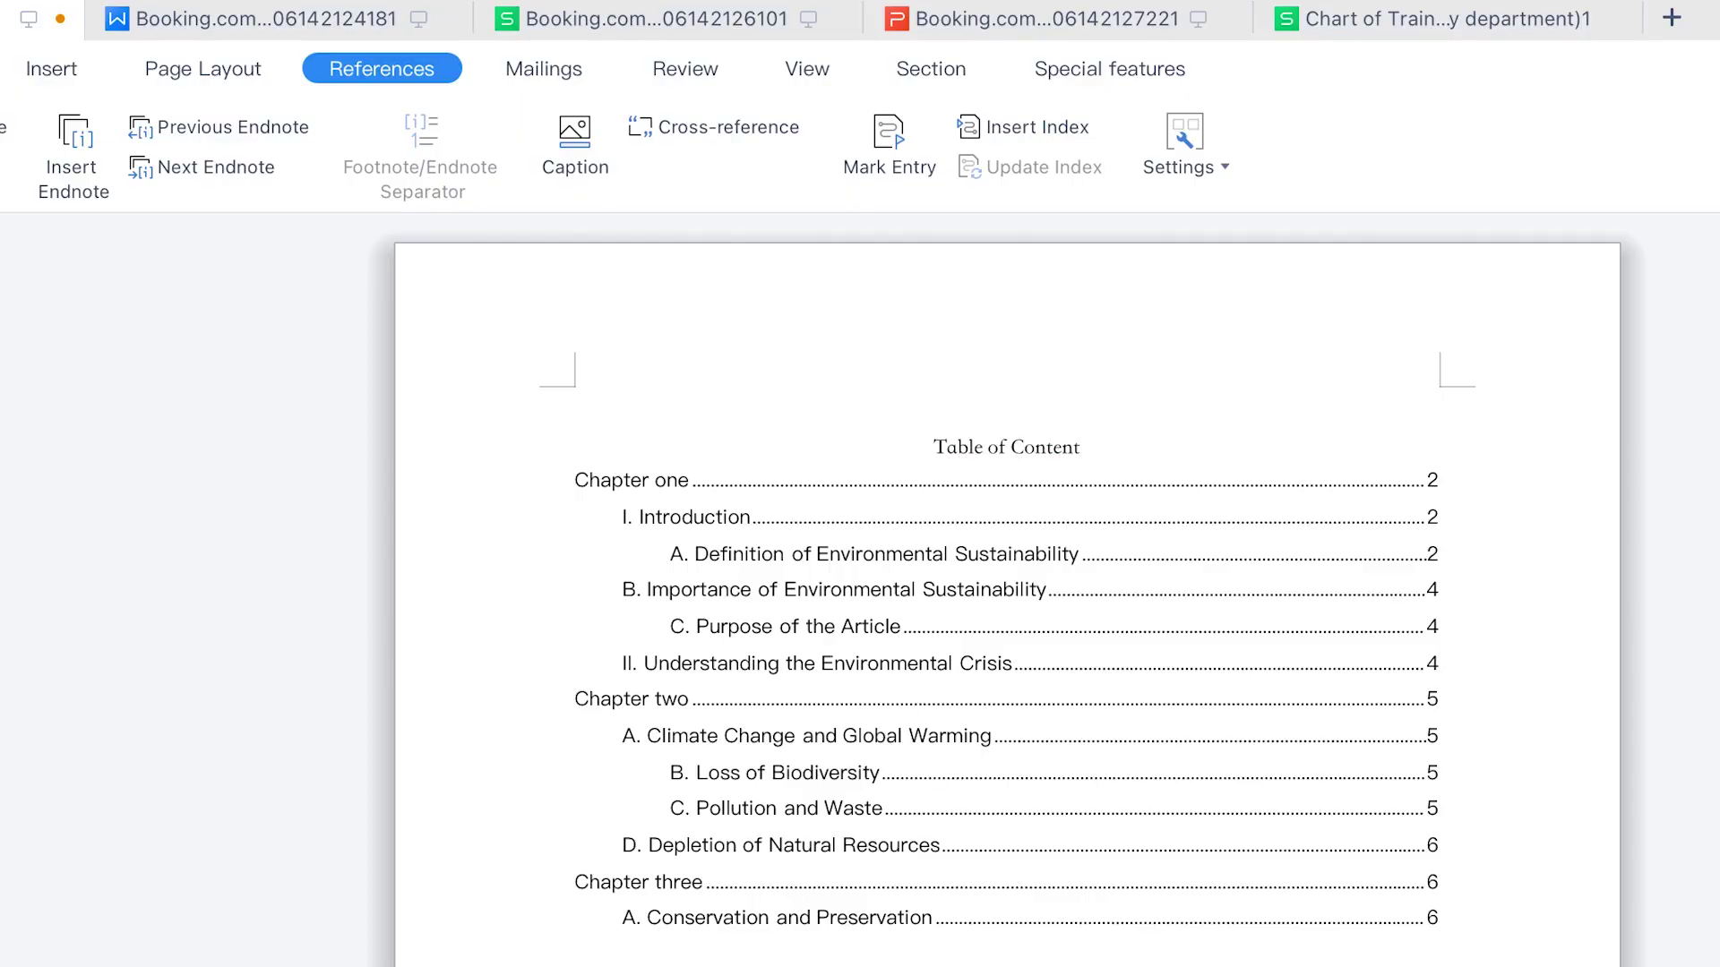
pyautogui.scroll(-10, 576, 875)
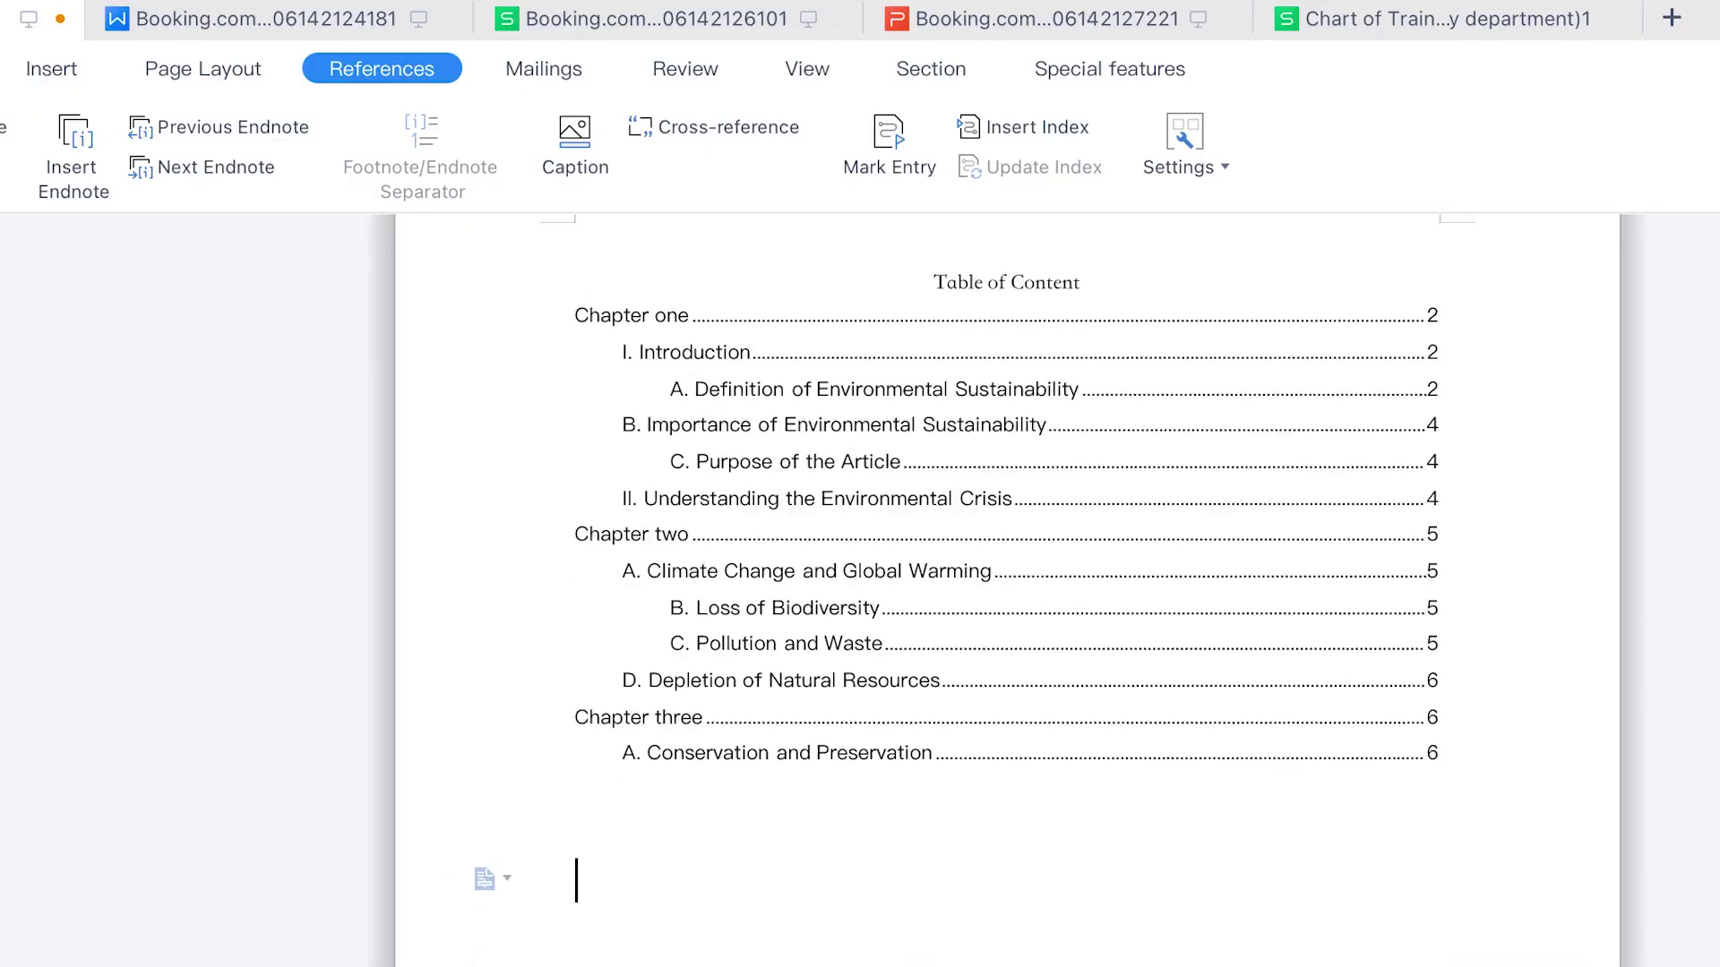
pyautogui.scroll(-10, 1007, 591)
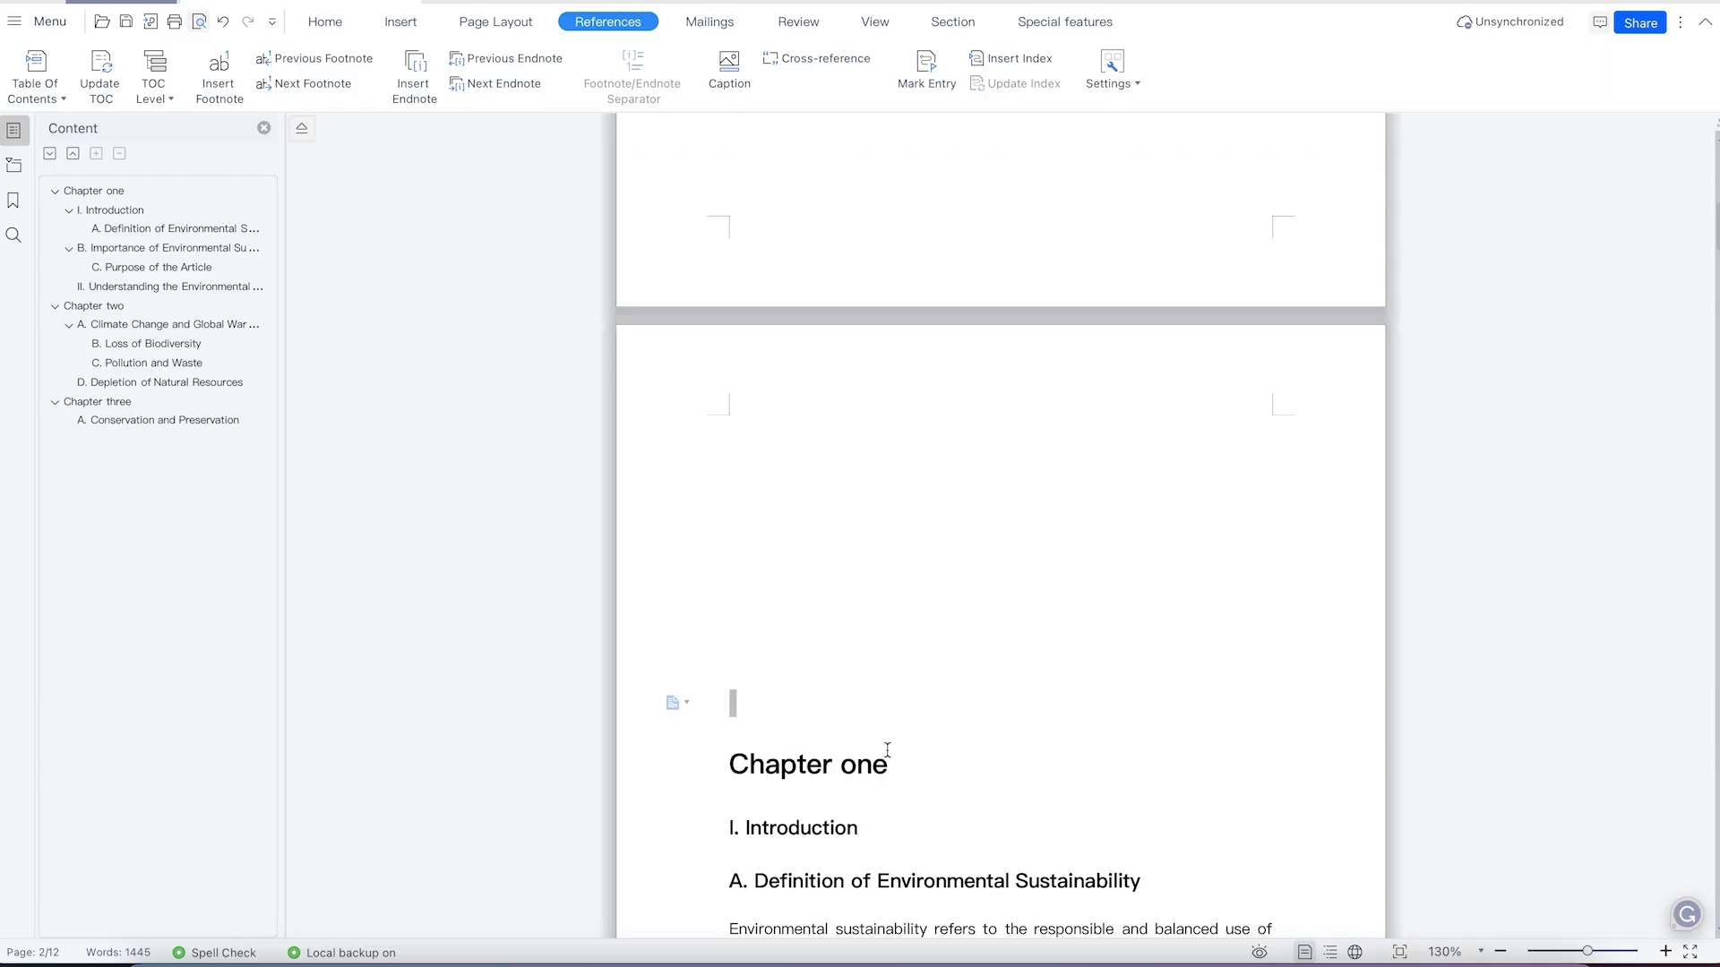
# Delete the blank lines and page break above Chapter one
pyautogui.click(857, 717)
pyautogui.click(793, 721)
pyautogui.click(798, 699)
pyautogui.press('BackSpace')
pyautogui.press('BackSpace')
pyautogui.press('BackSpace')
pyautogui.press('BackSpace')
pyautogui.press('BackSpace')
pyautogui.press('BackSpace')
pyautogui.press('BackSpace')
pyautogui.press('BackSpace')
pyautogui.press('BackSpace')
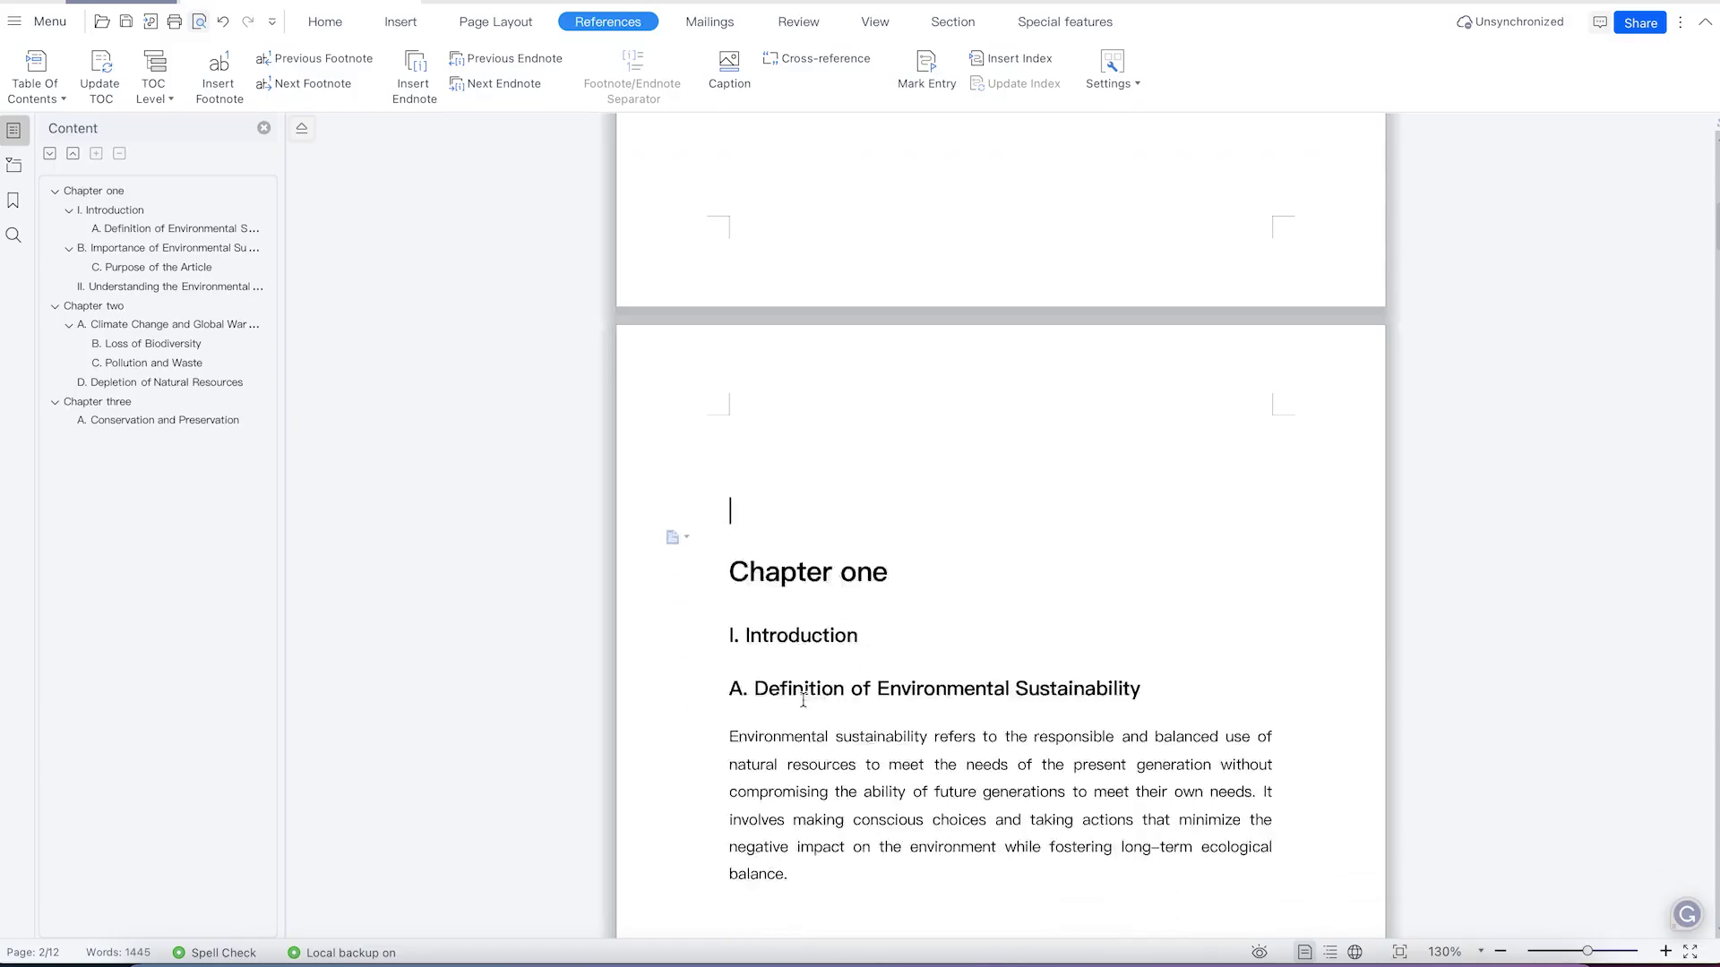
pyautogui.press('BackSpace')
pyautogui.press('BackSpace')
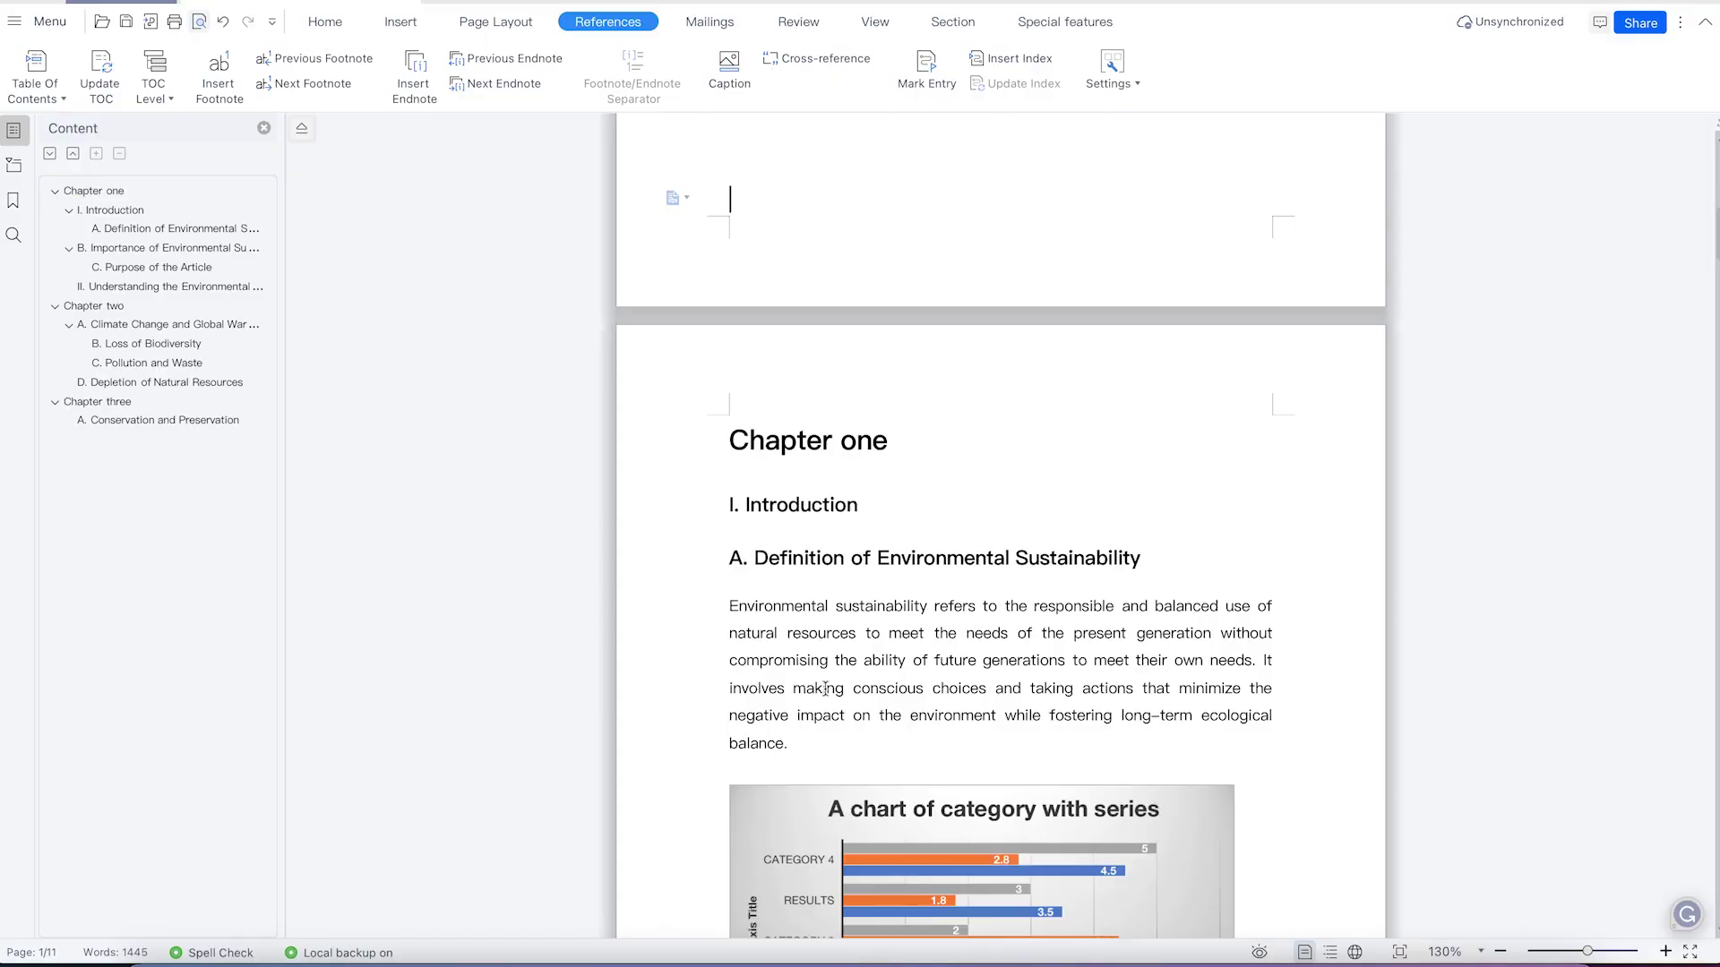
# Rename the section heading to 'I. Introduction to sustainability'
pyautogui.scroll(-10, 952, 705)
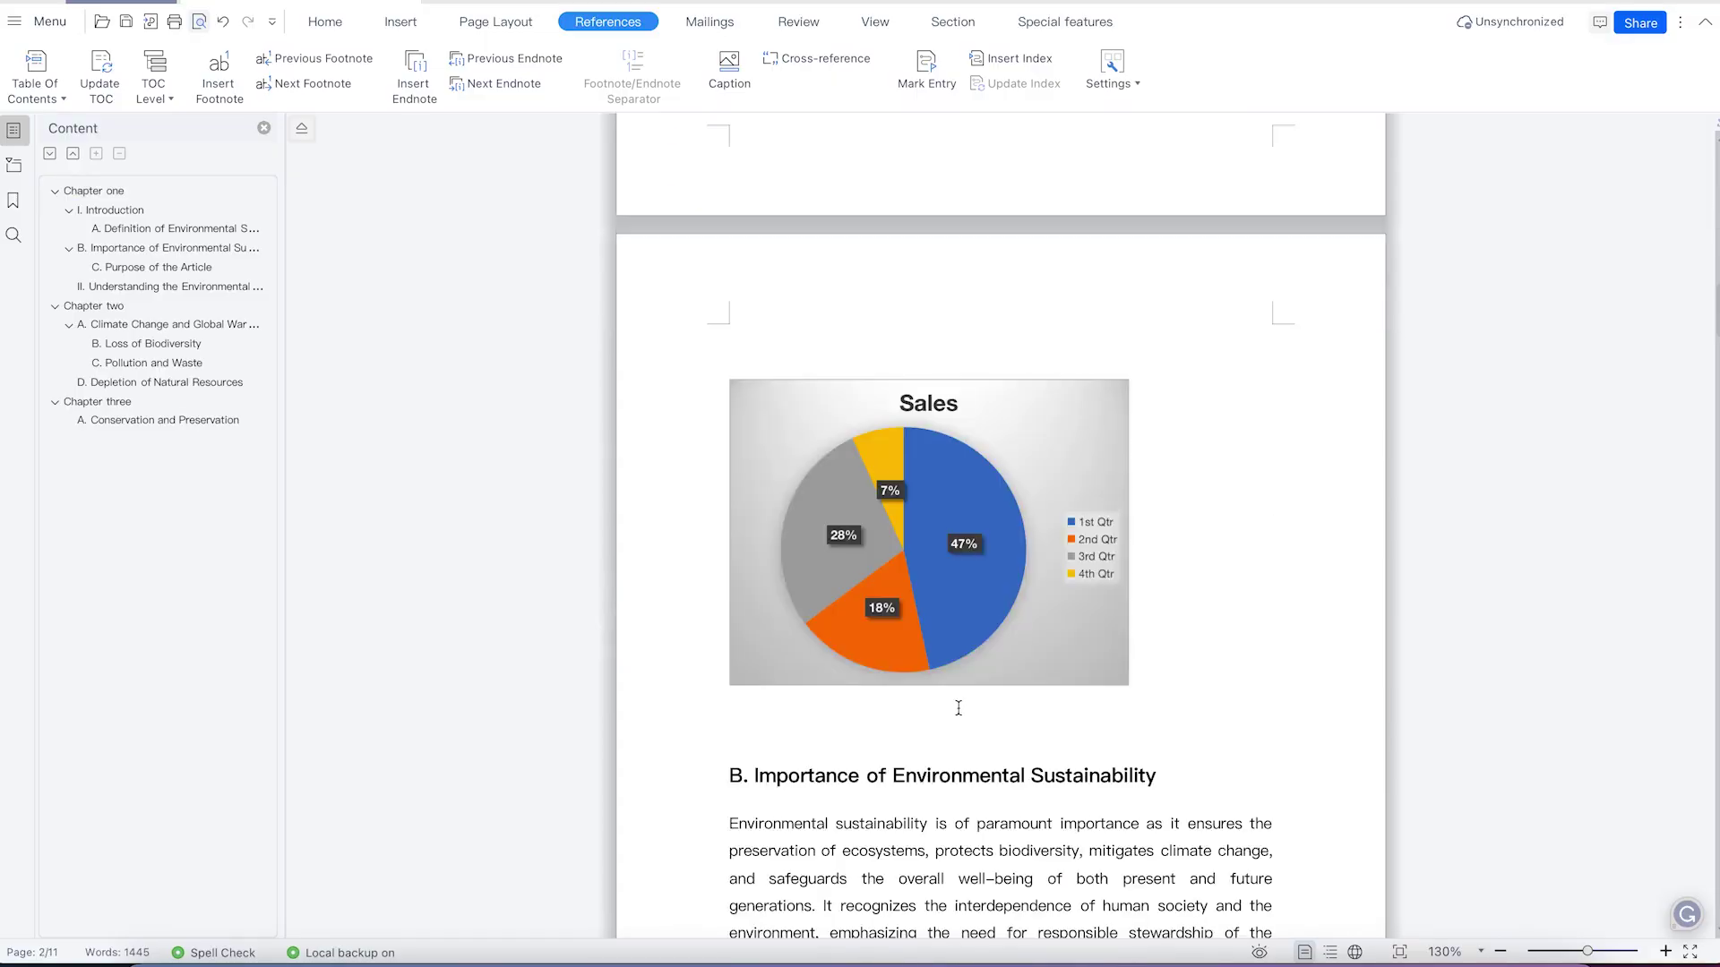
pyautogui.scroll(-5, 958, 707)
pyautogui.scroll(20, 959, 708)
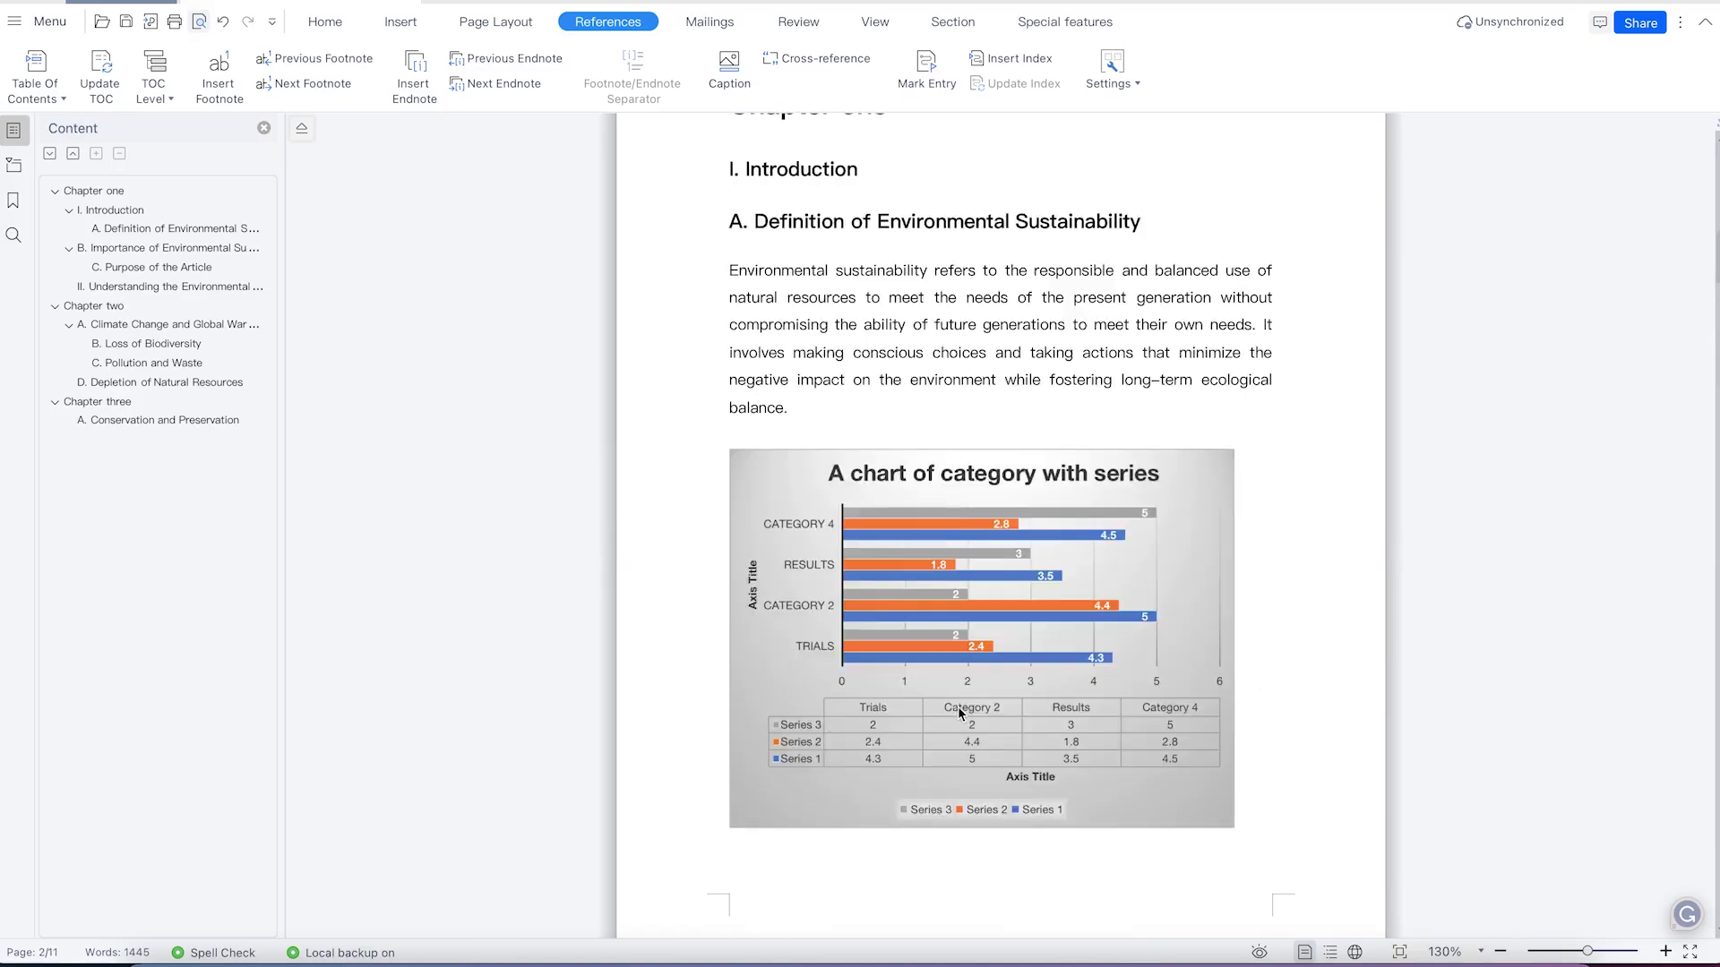
pyautogui.scroll(-1, 958, 707)
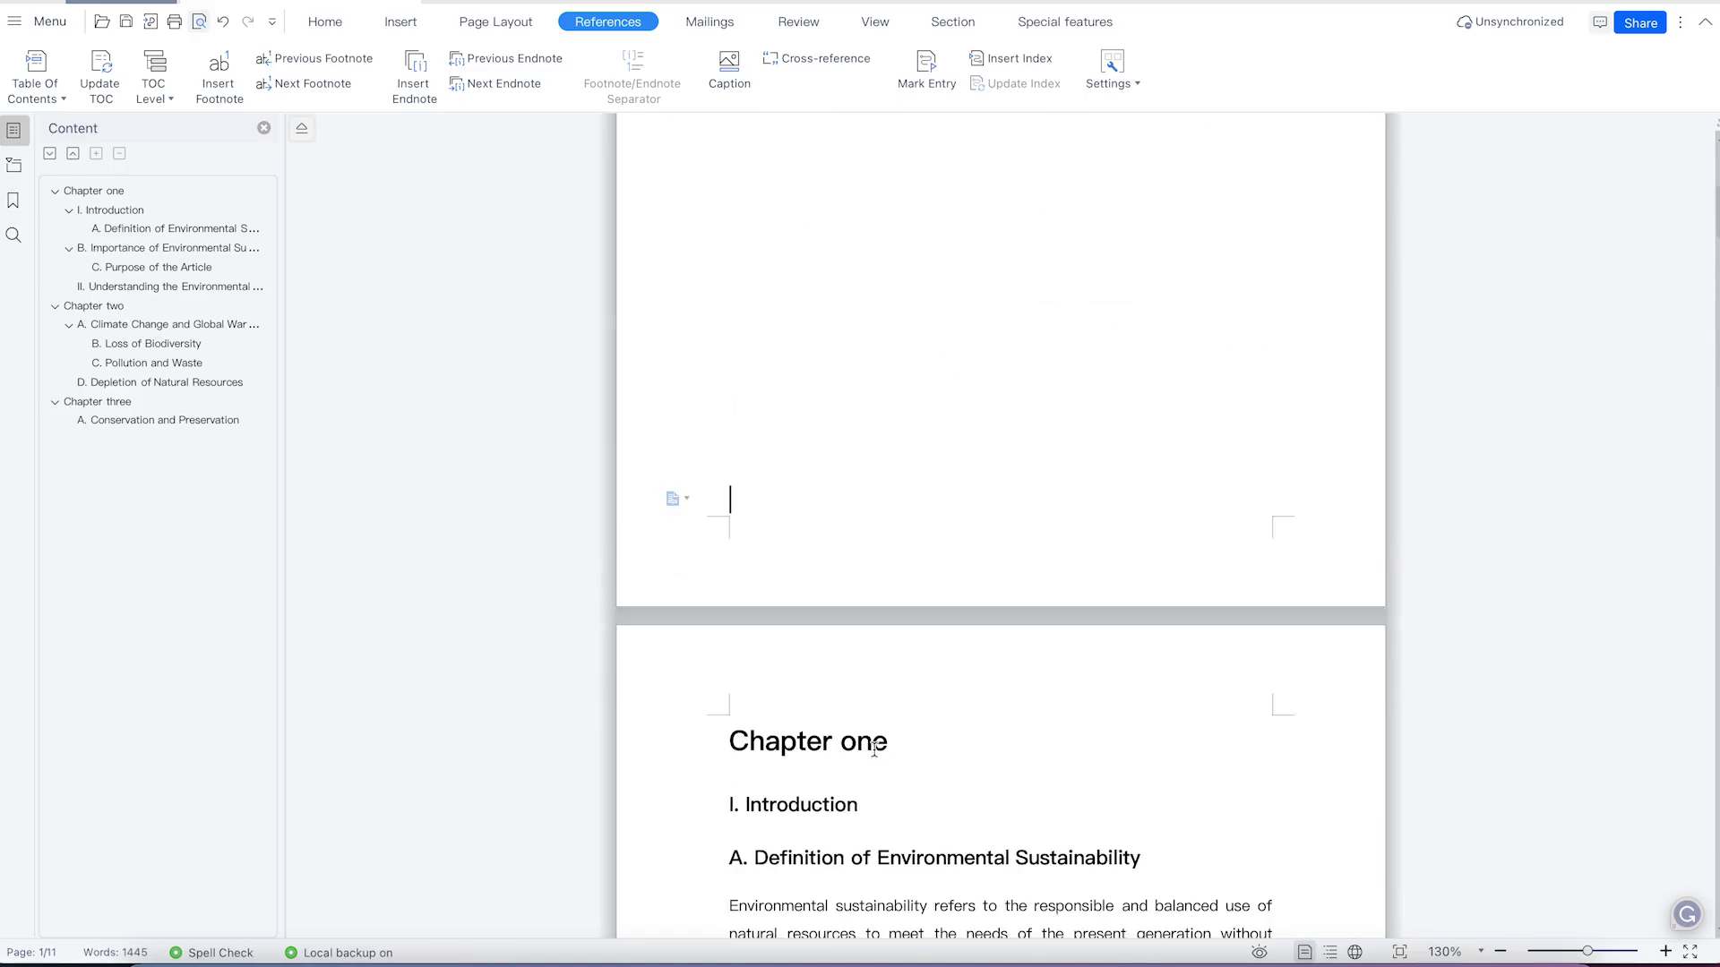
pyautogui.scroll(-5, 861, 750)
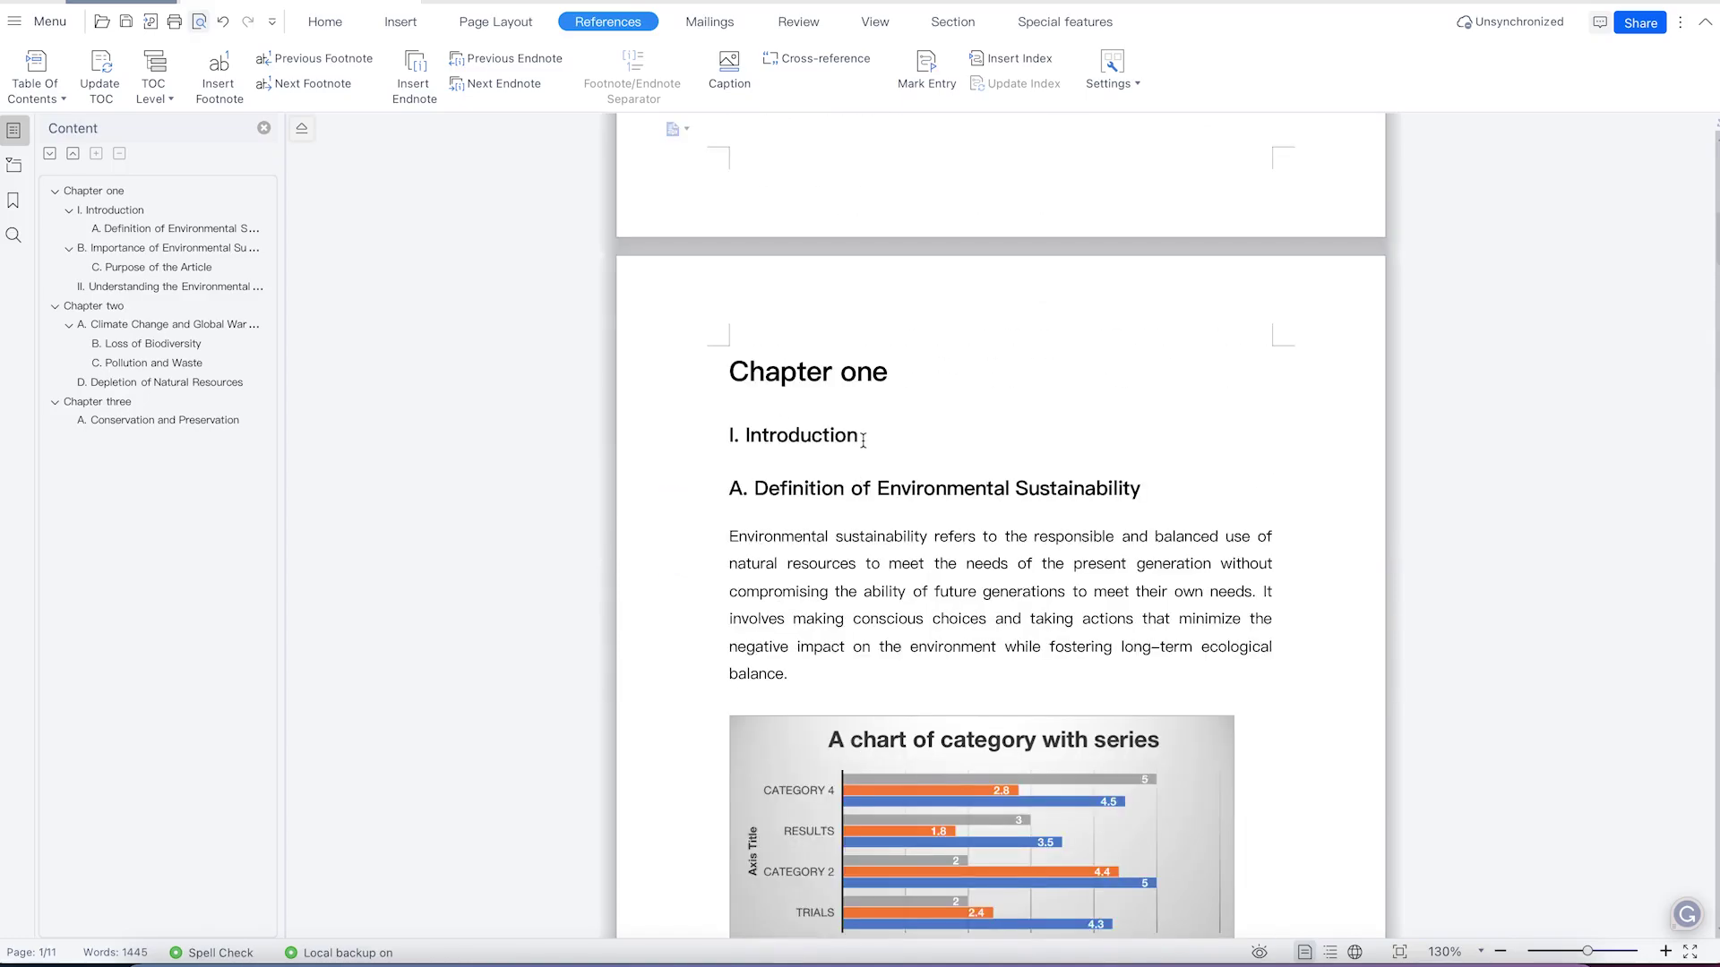
pyautogui.click(868, 469)
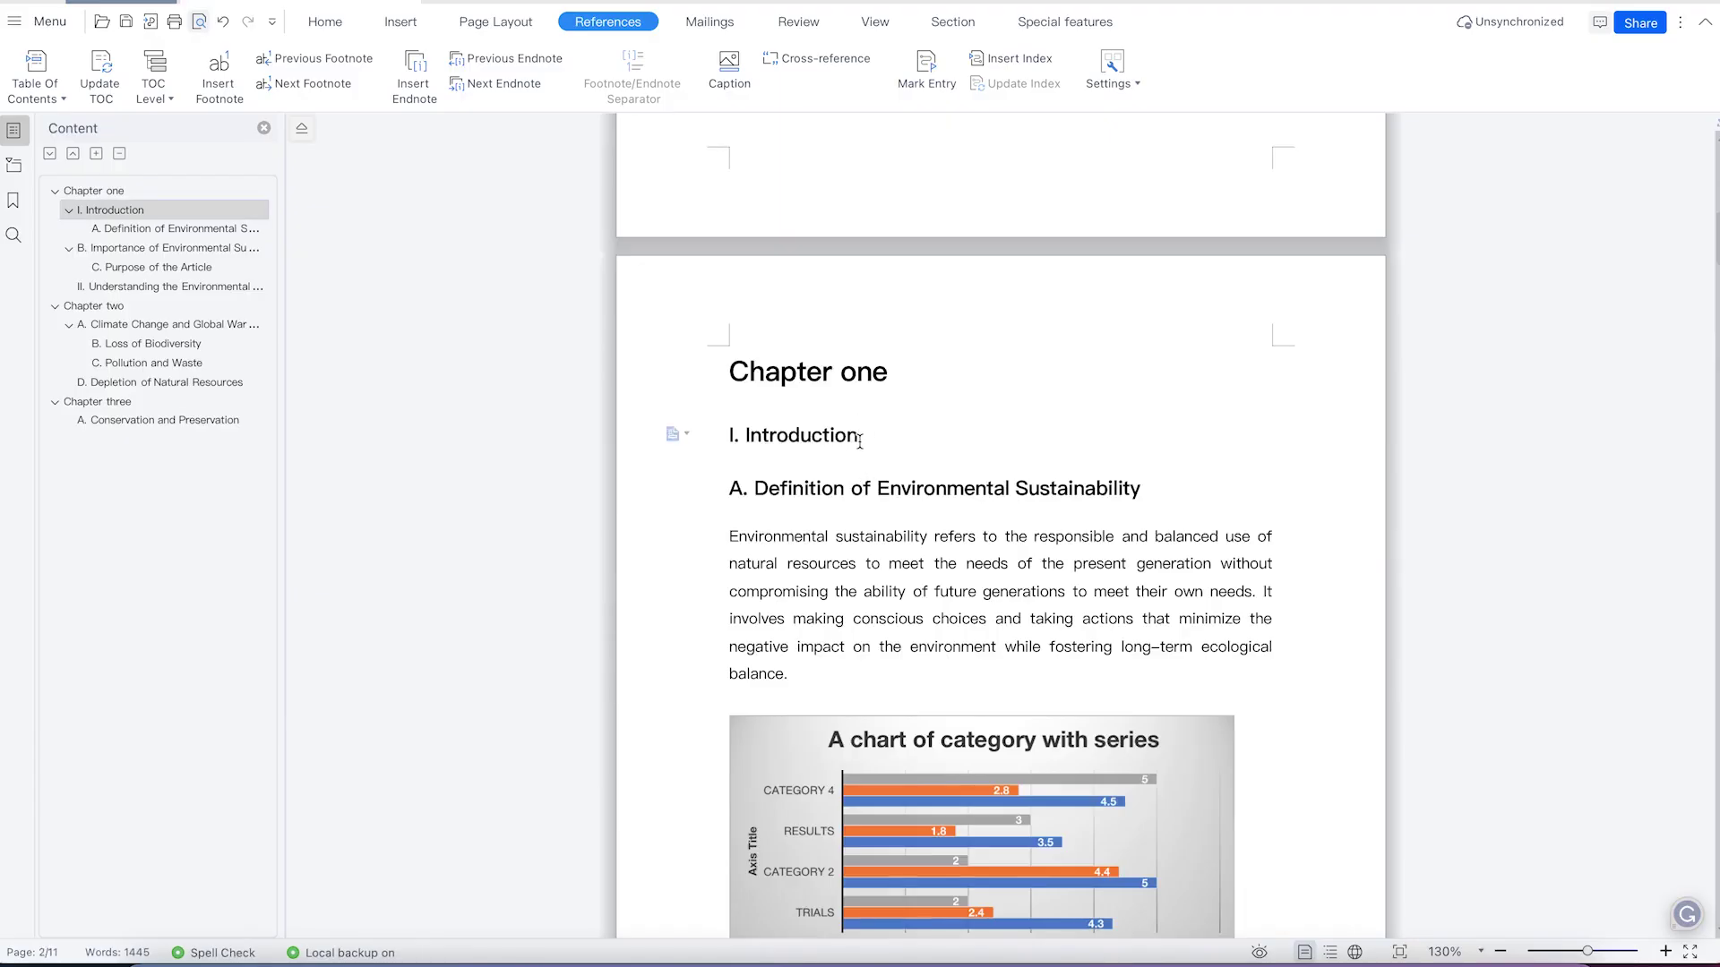
pyautogui.write('to sustainability')
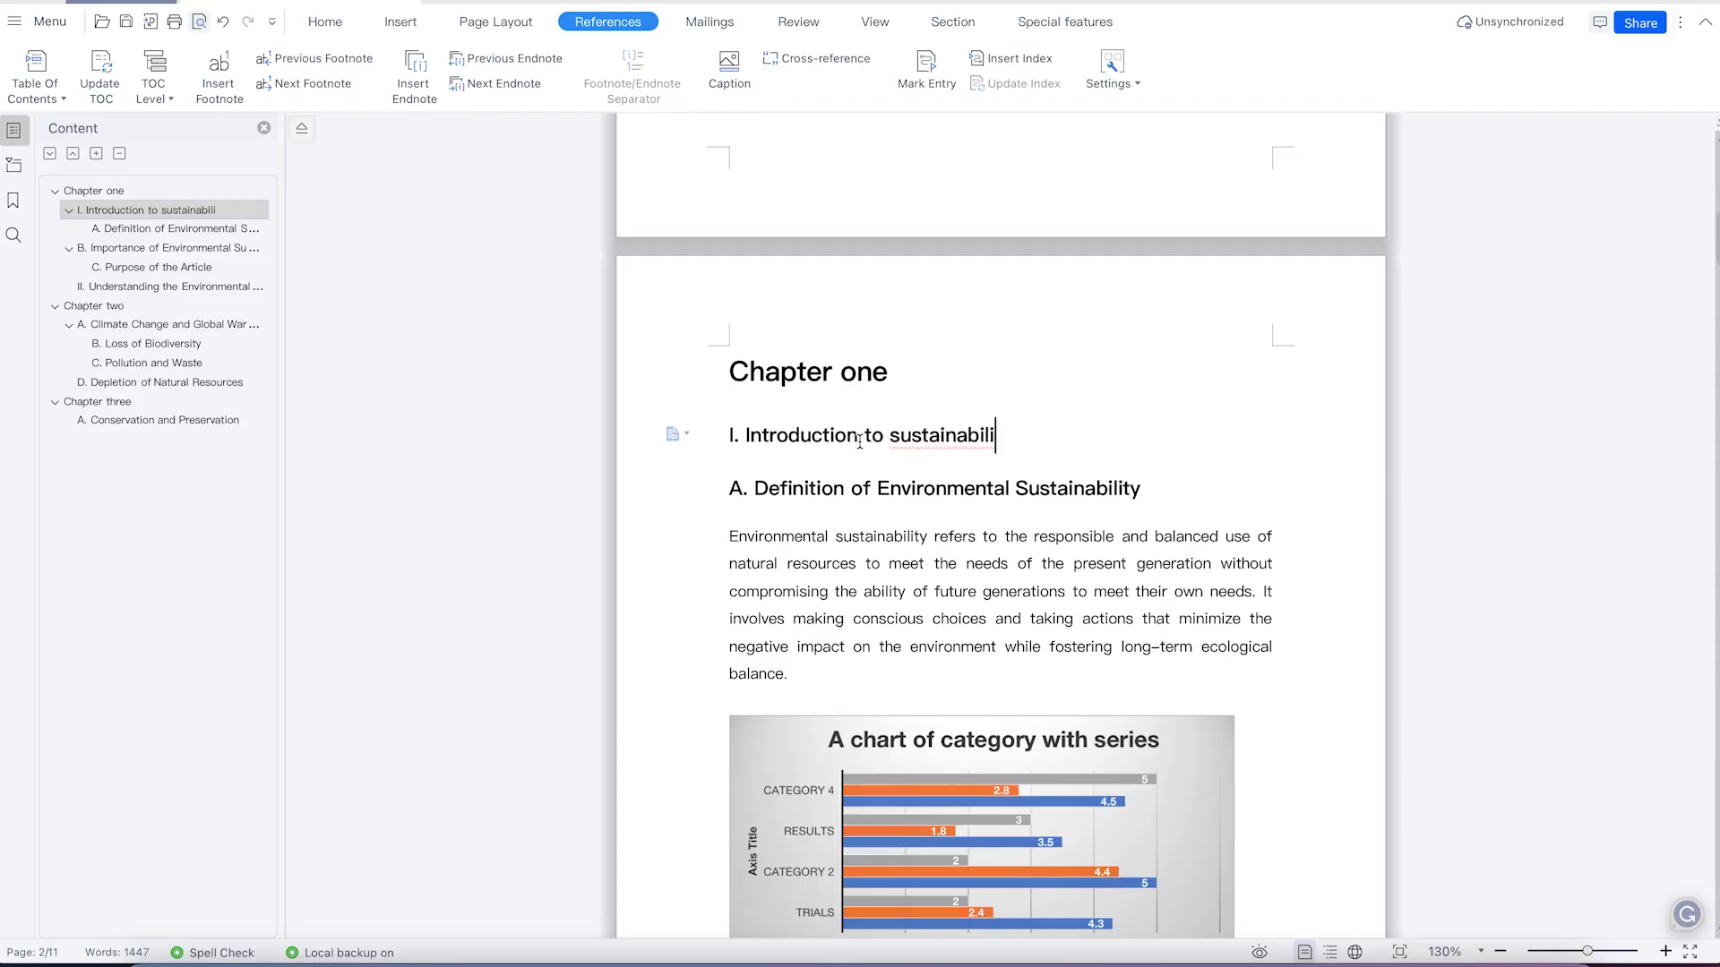
pyautogui.click(879, 488)
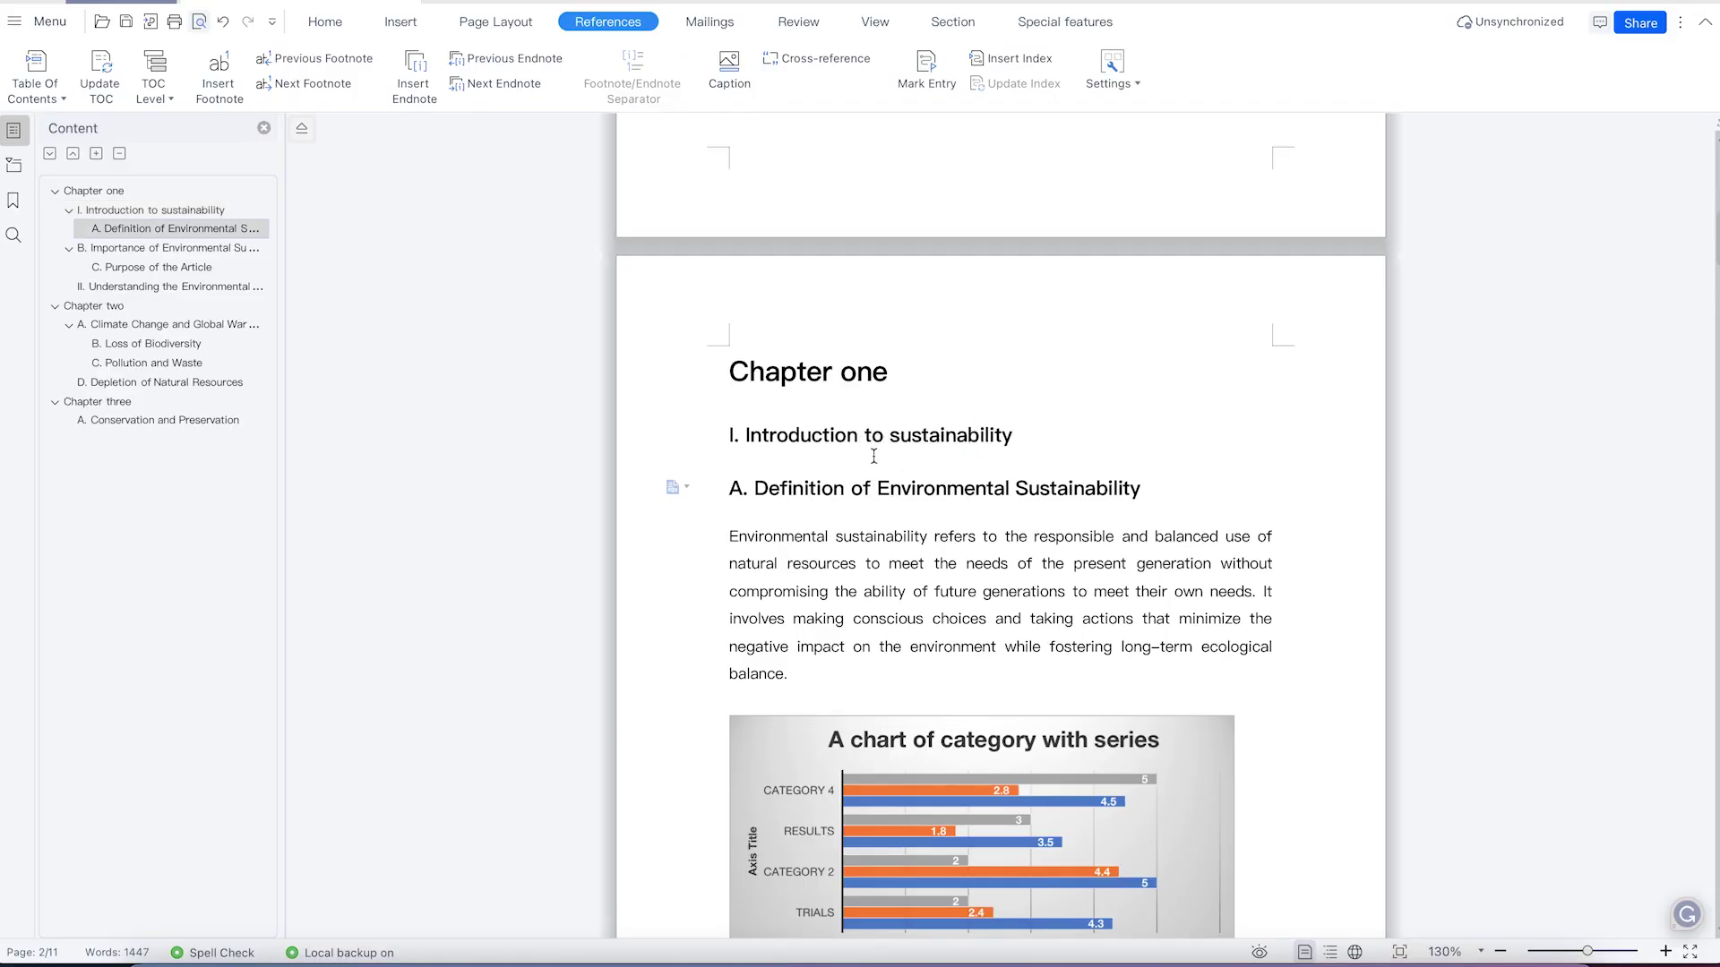
pyautogui.scroll(8, 955, 454)
pyautogui.scroll(2, 954, 454)
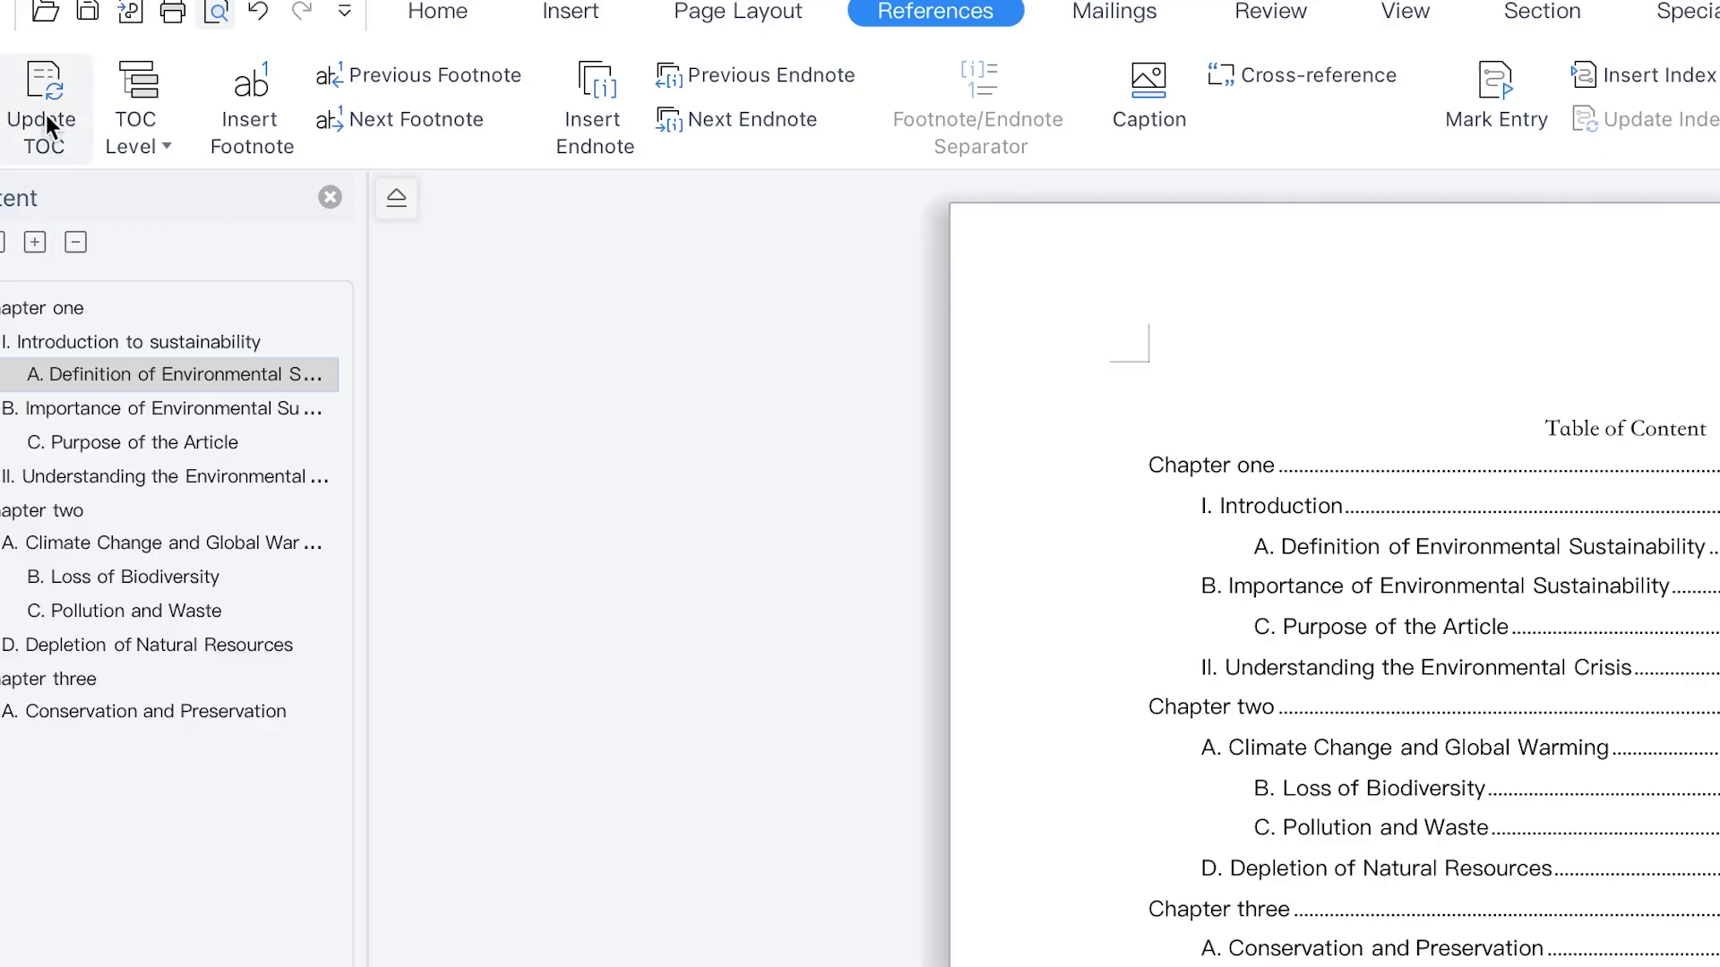
# Update the entire table of contents so it shows 'I. Introduction to sustainability'
pyautogui.click(42, 121)
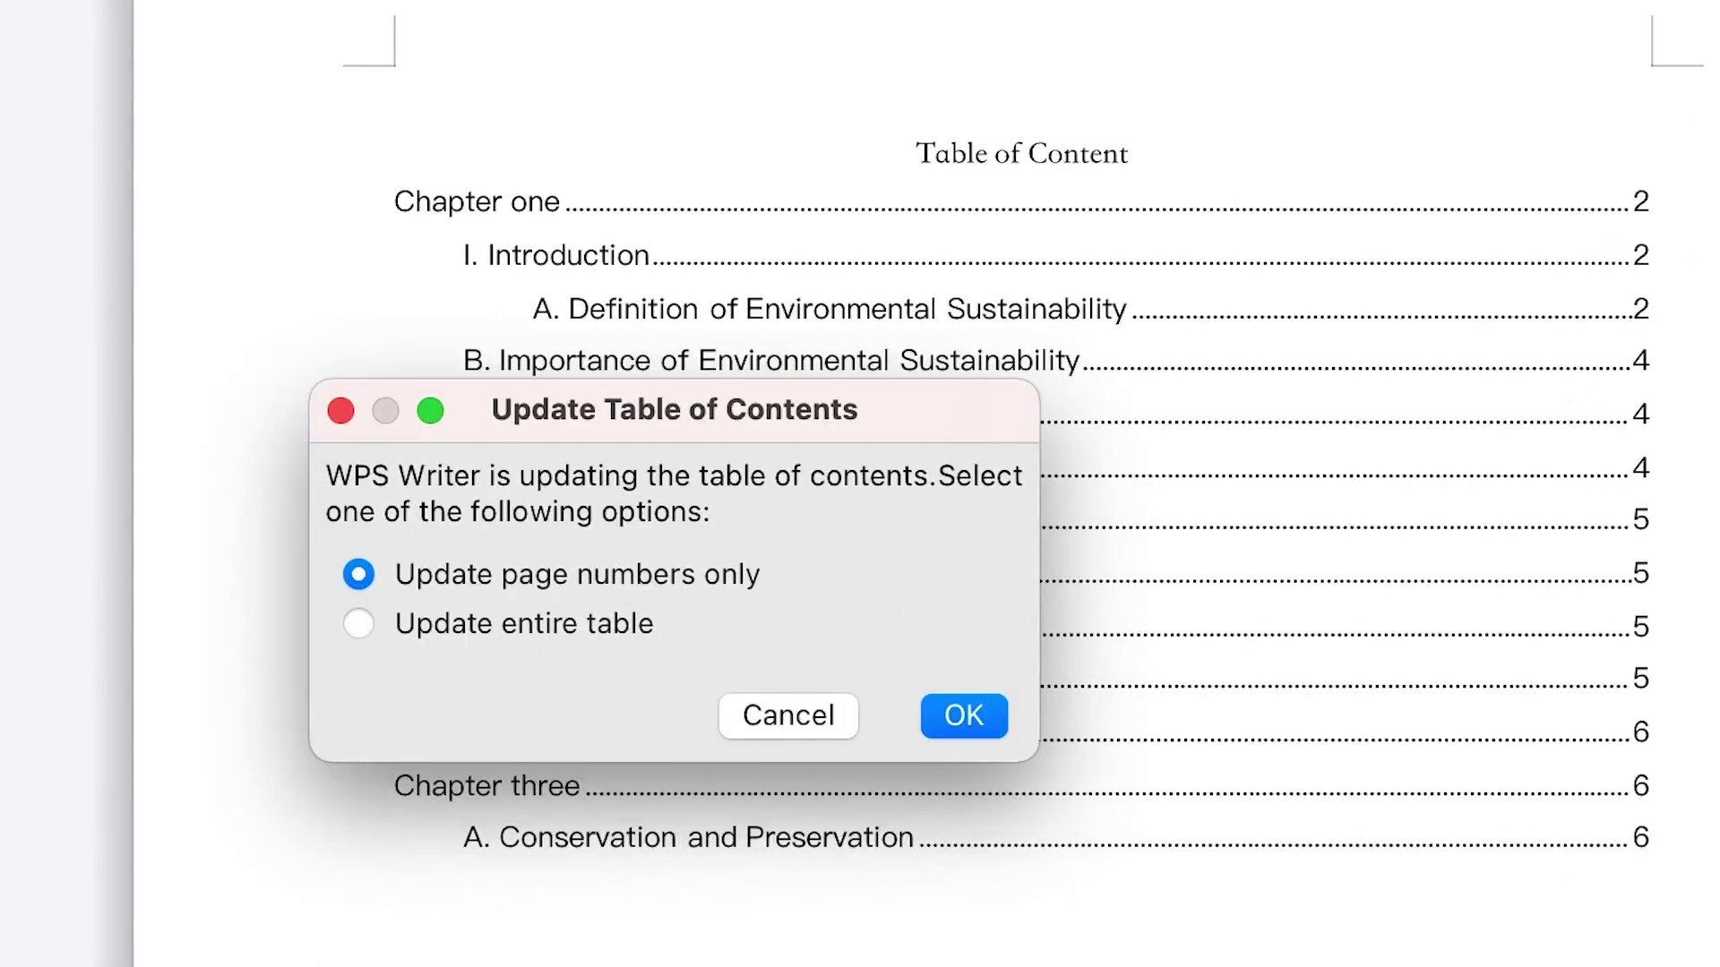
pyautogui.click(402, 630)
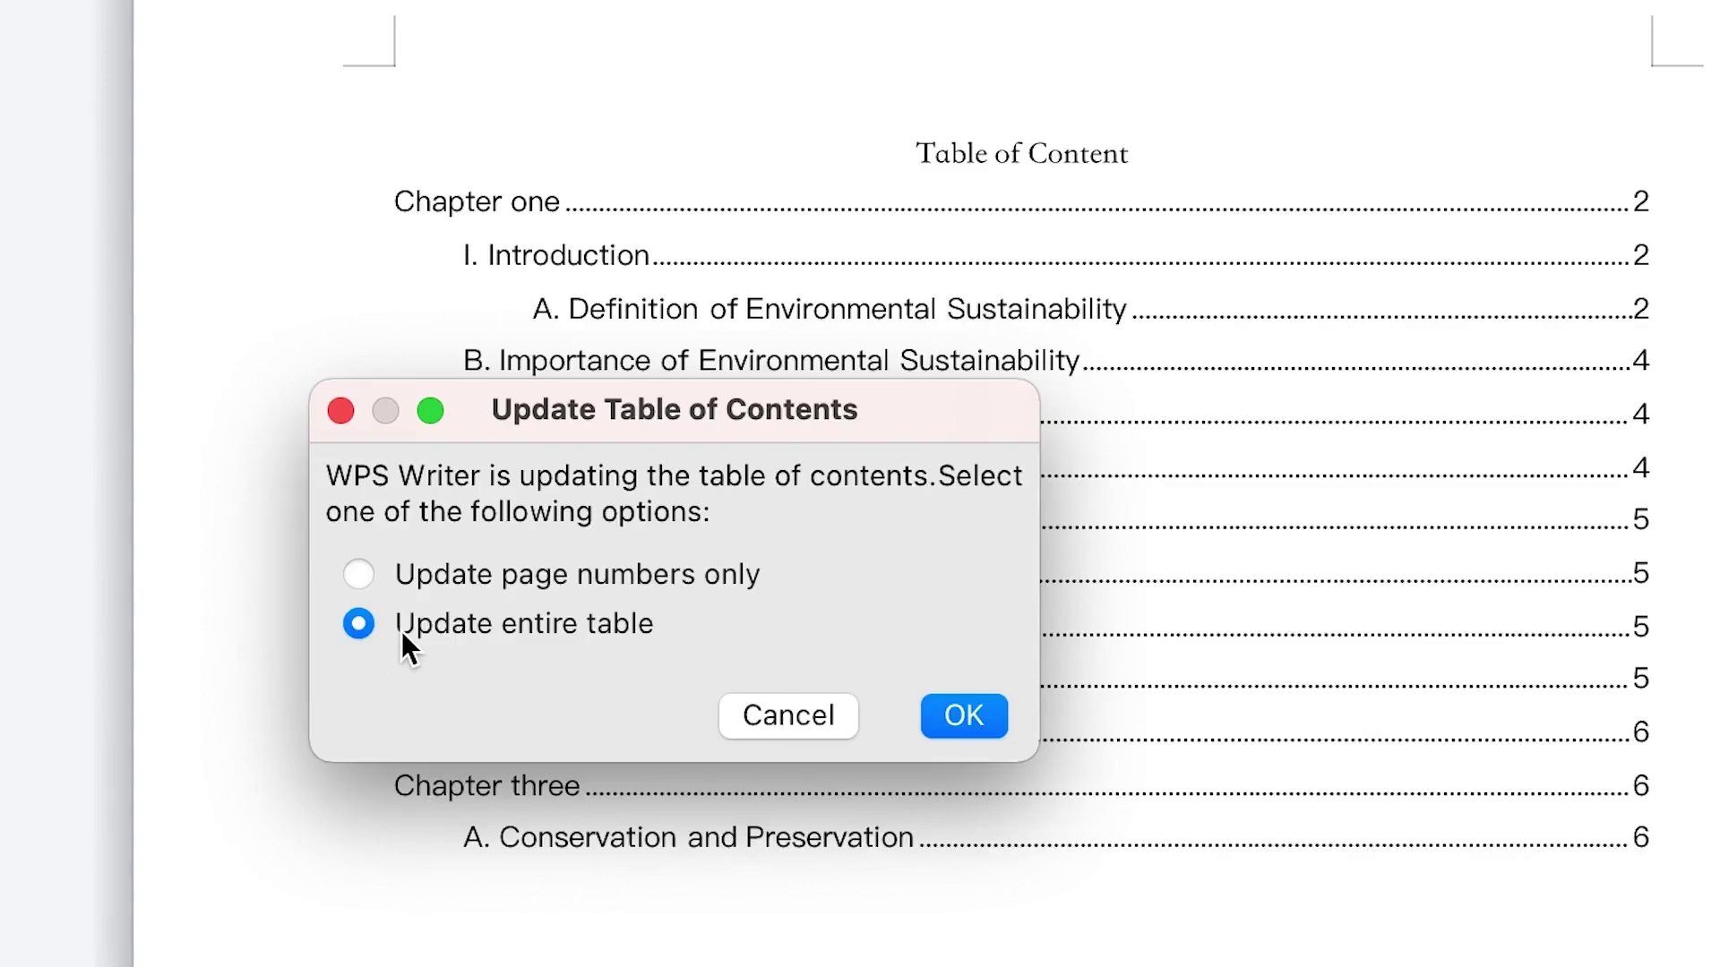
pyautogui.click(960, 717)
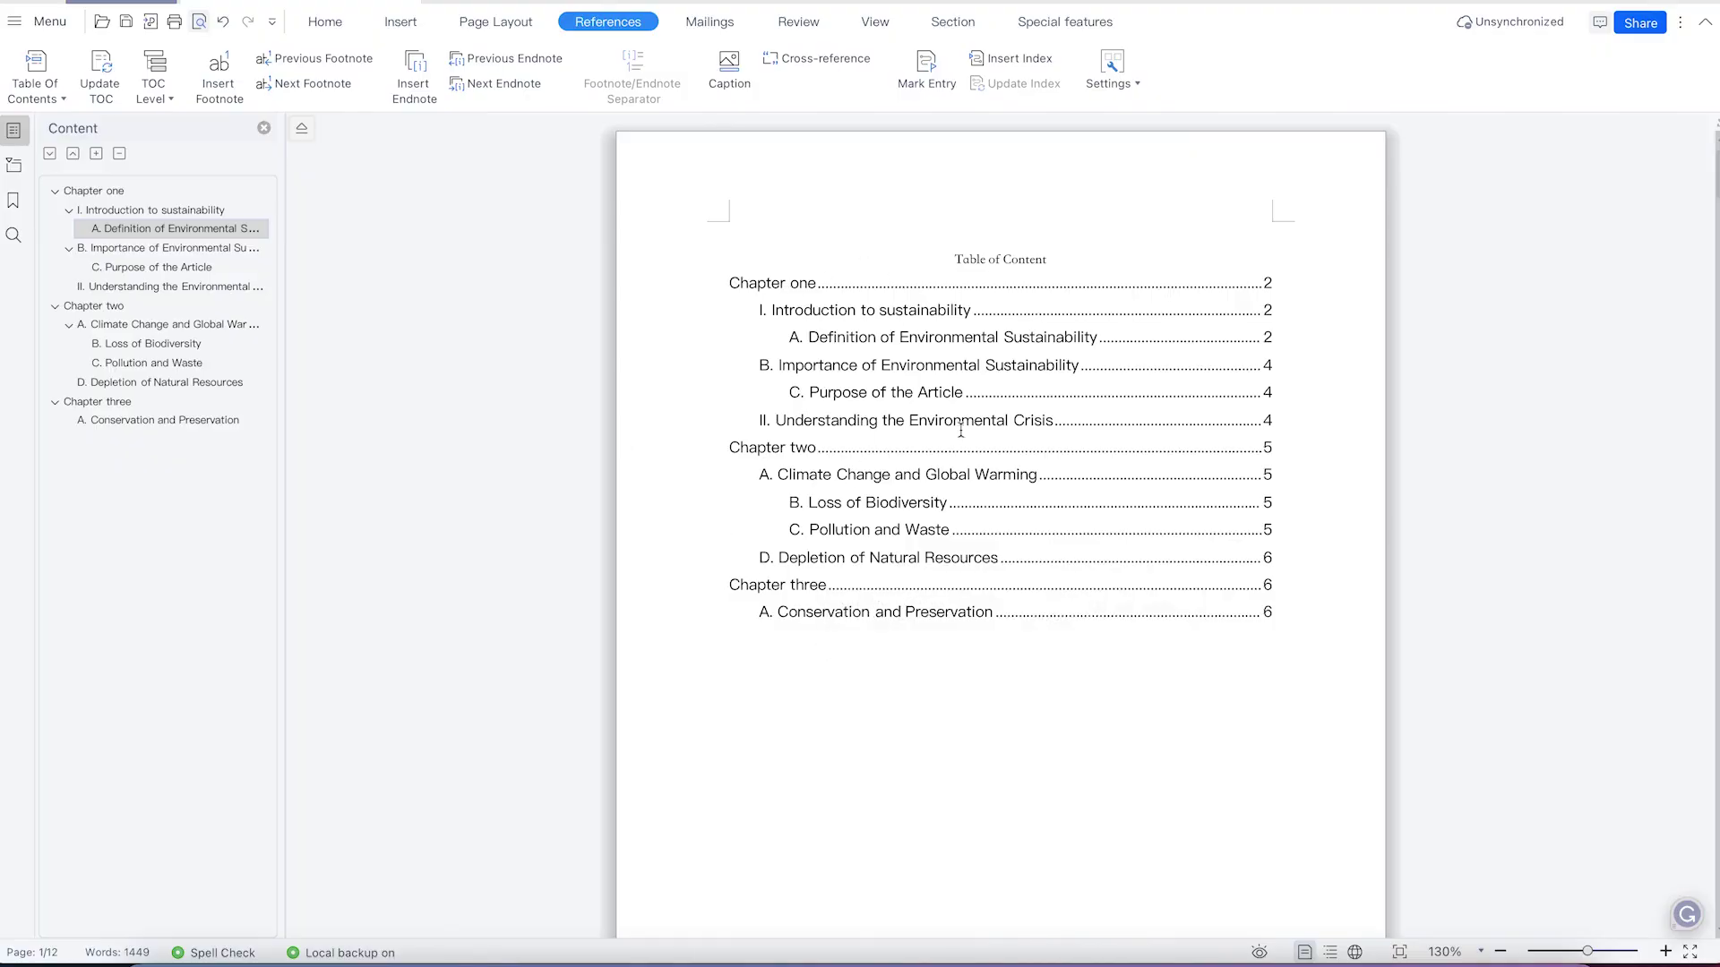
# Remove the Table Of Contents from the References menu, leaving the first page blank
pyautogui.scroll(-10, 961, 431)
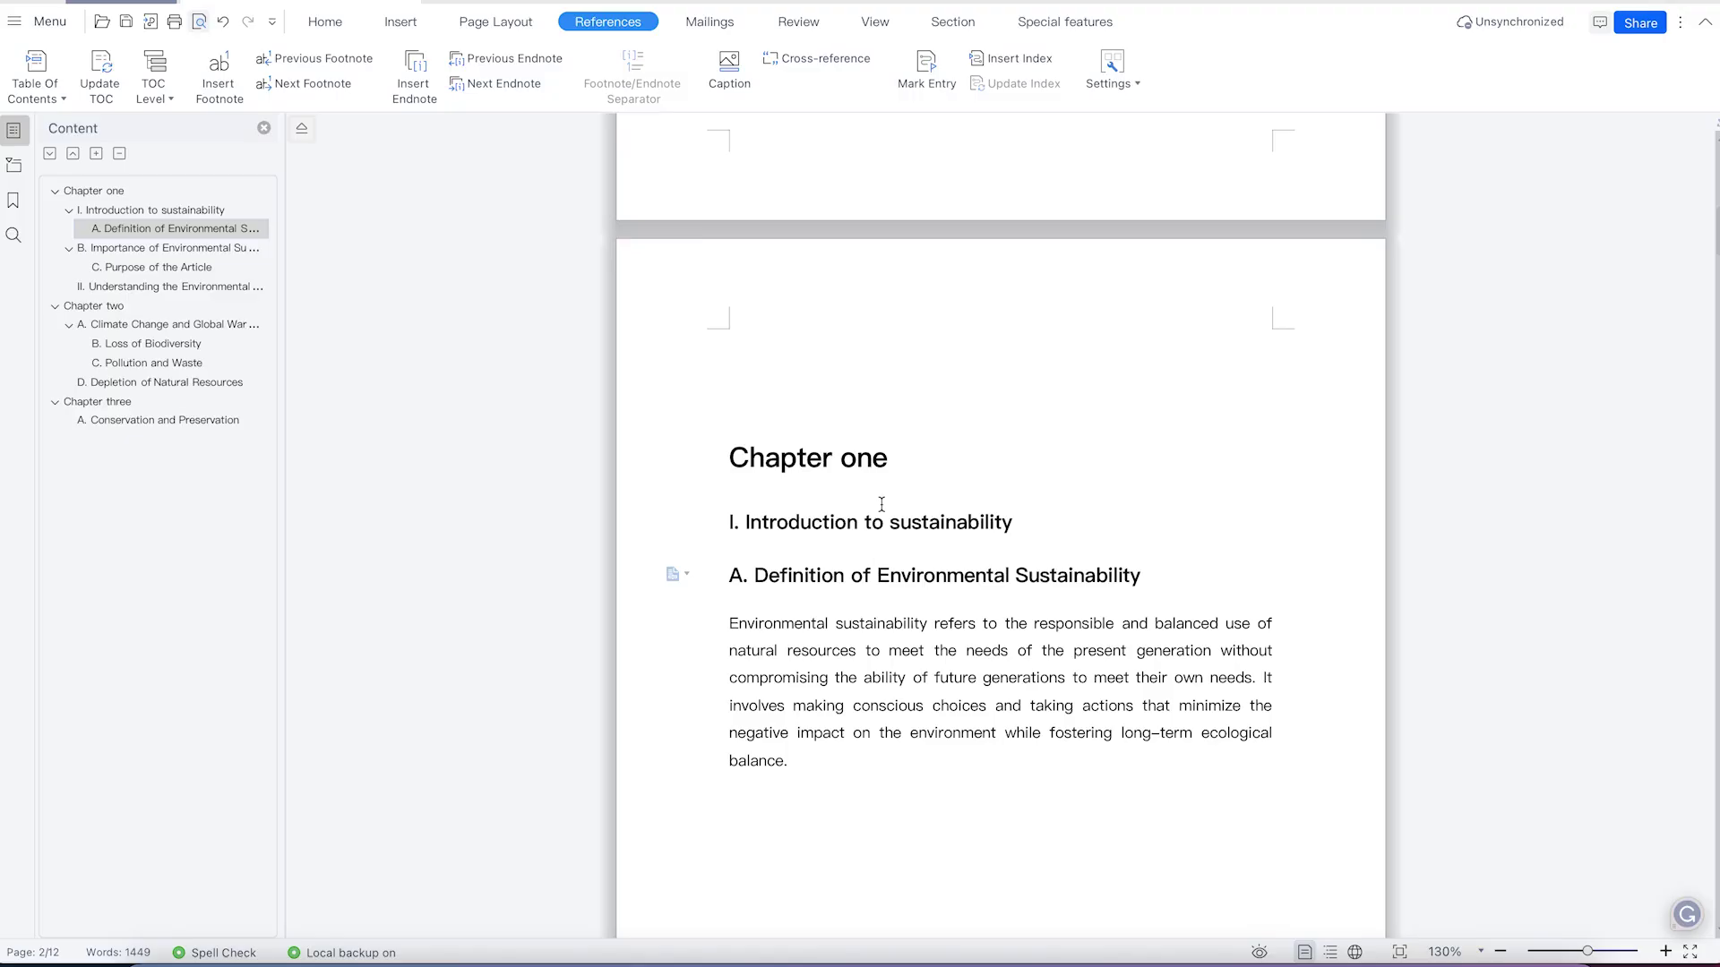
pyautogui.scroll(10, 881, 504)
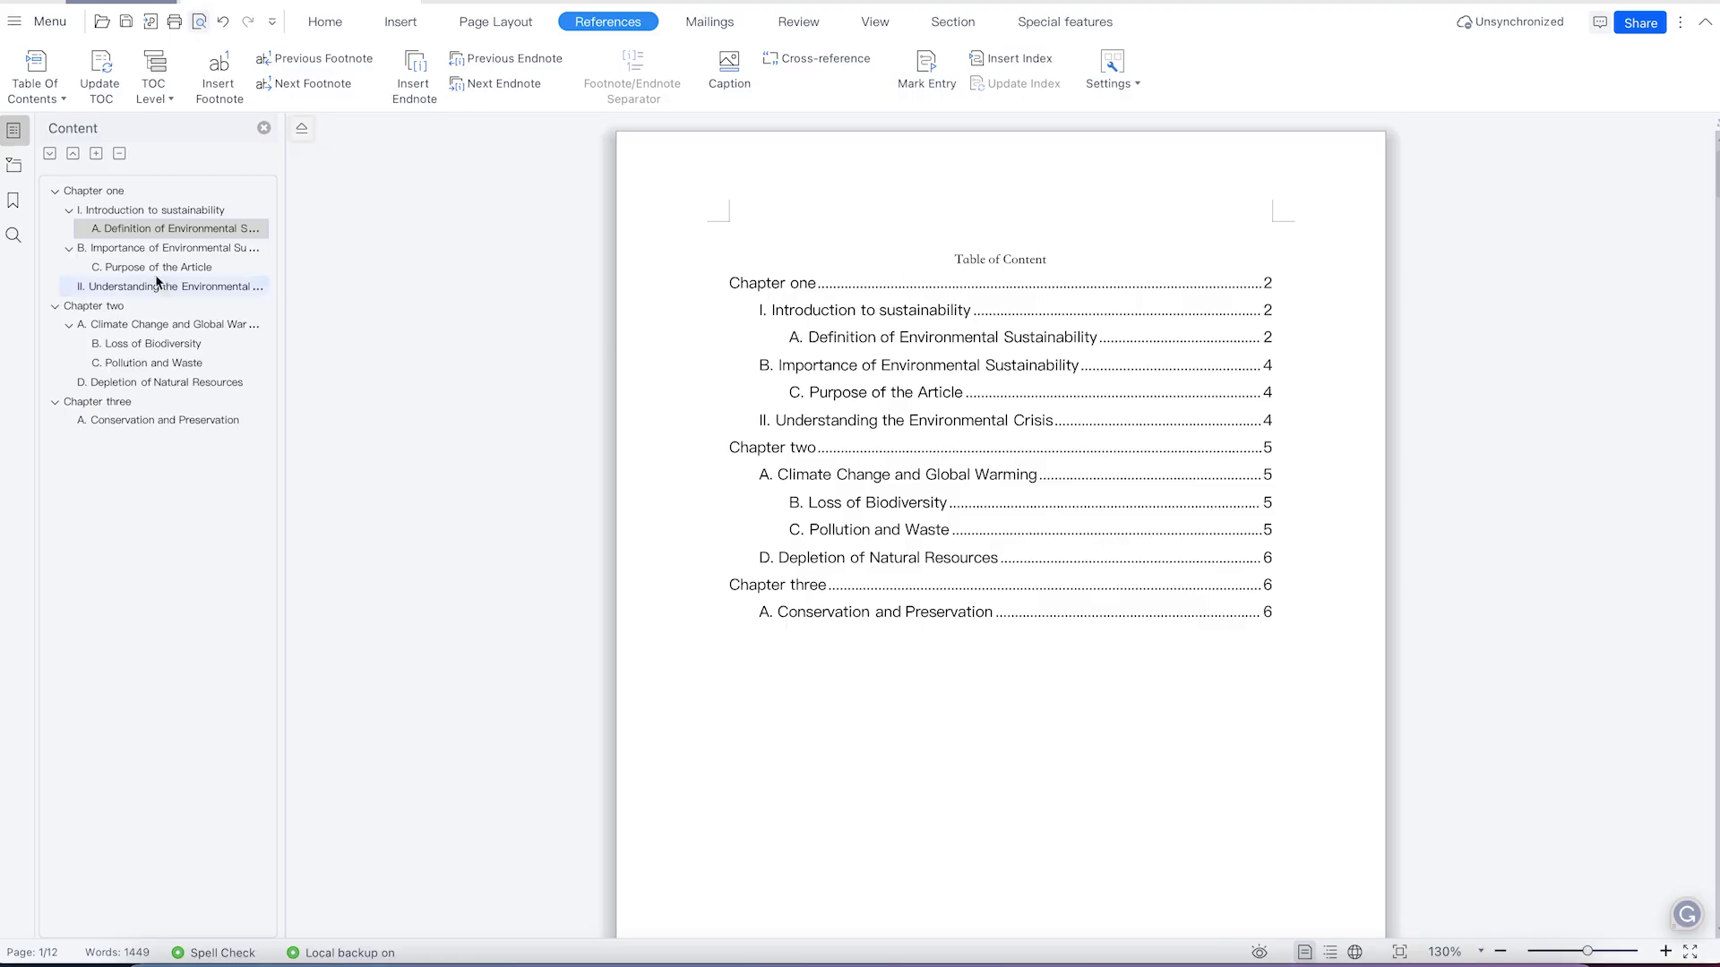
pyautogui.click(56, 95)
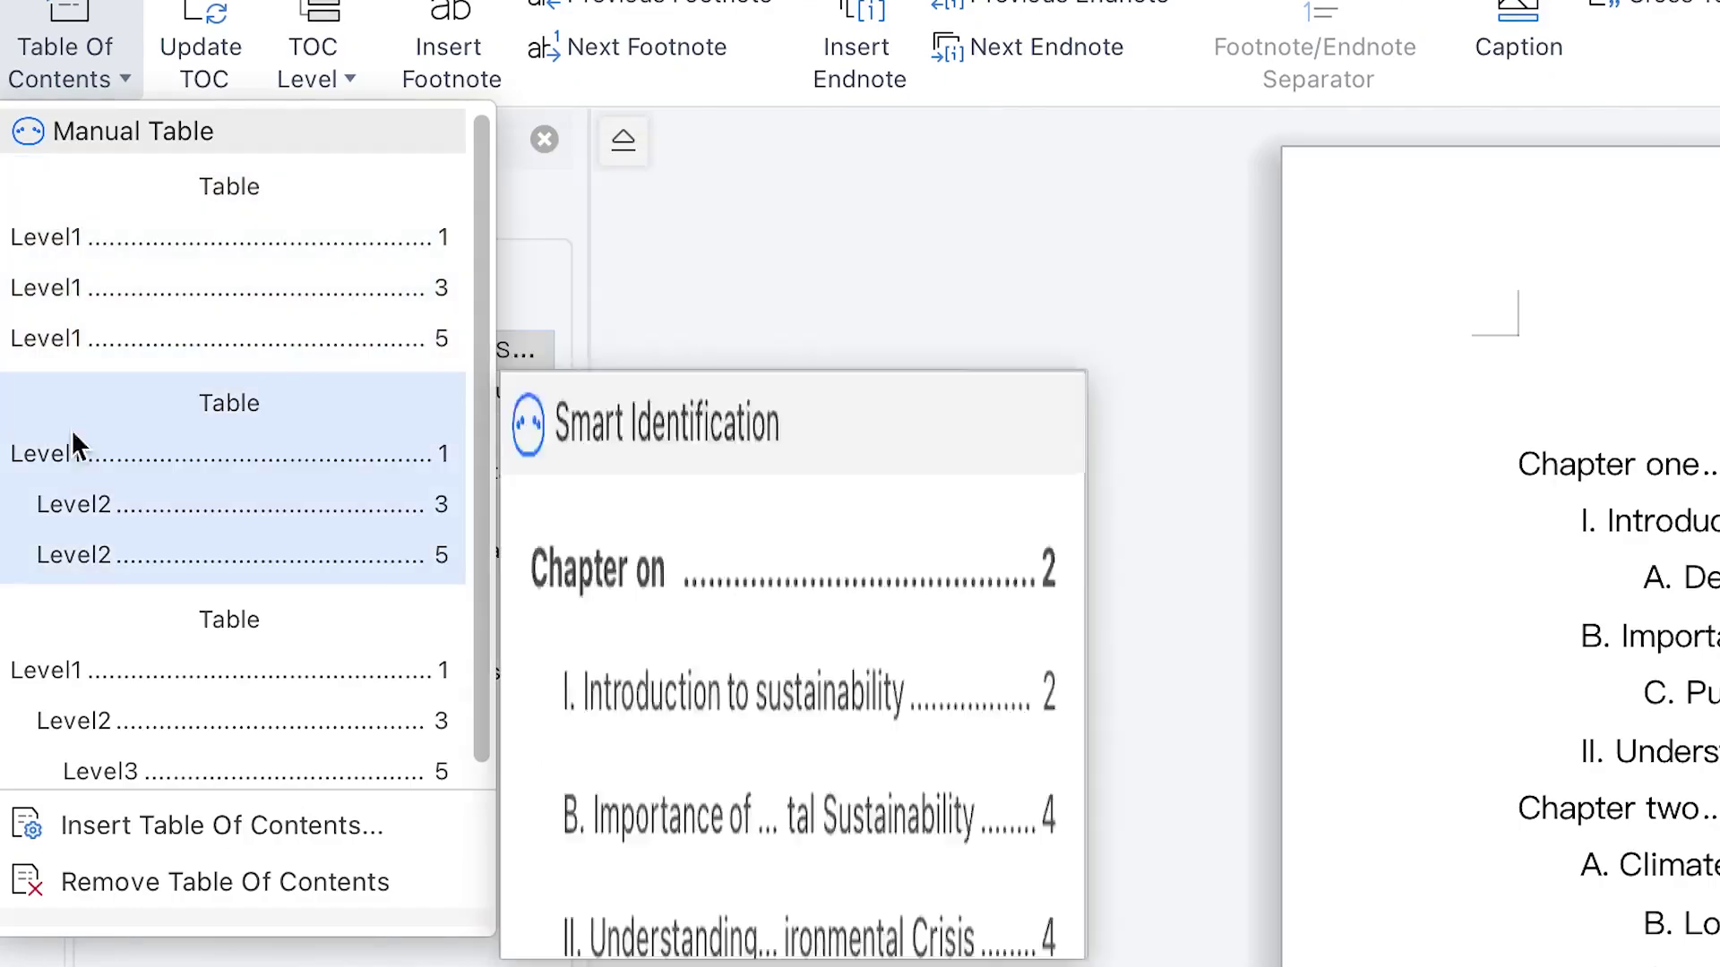
pyautogui.click(292, 900)
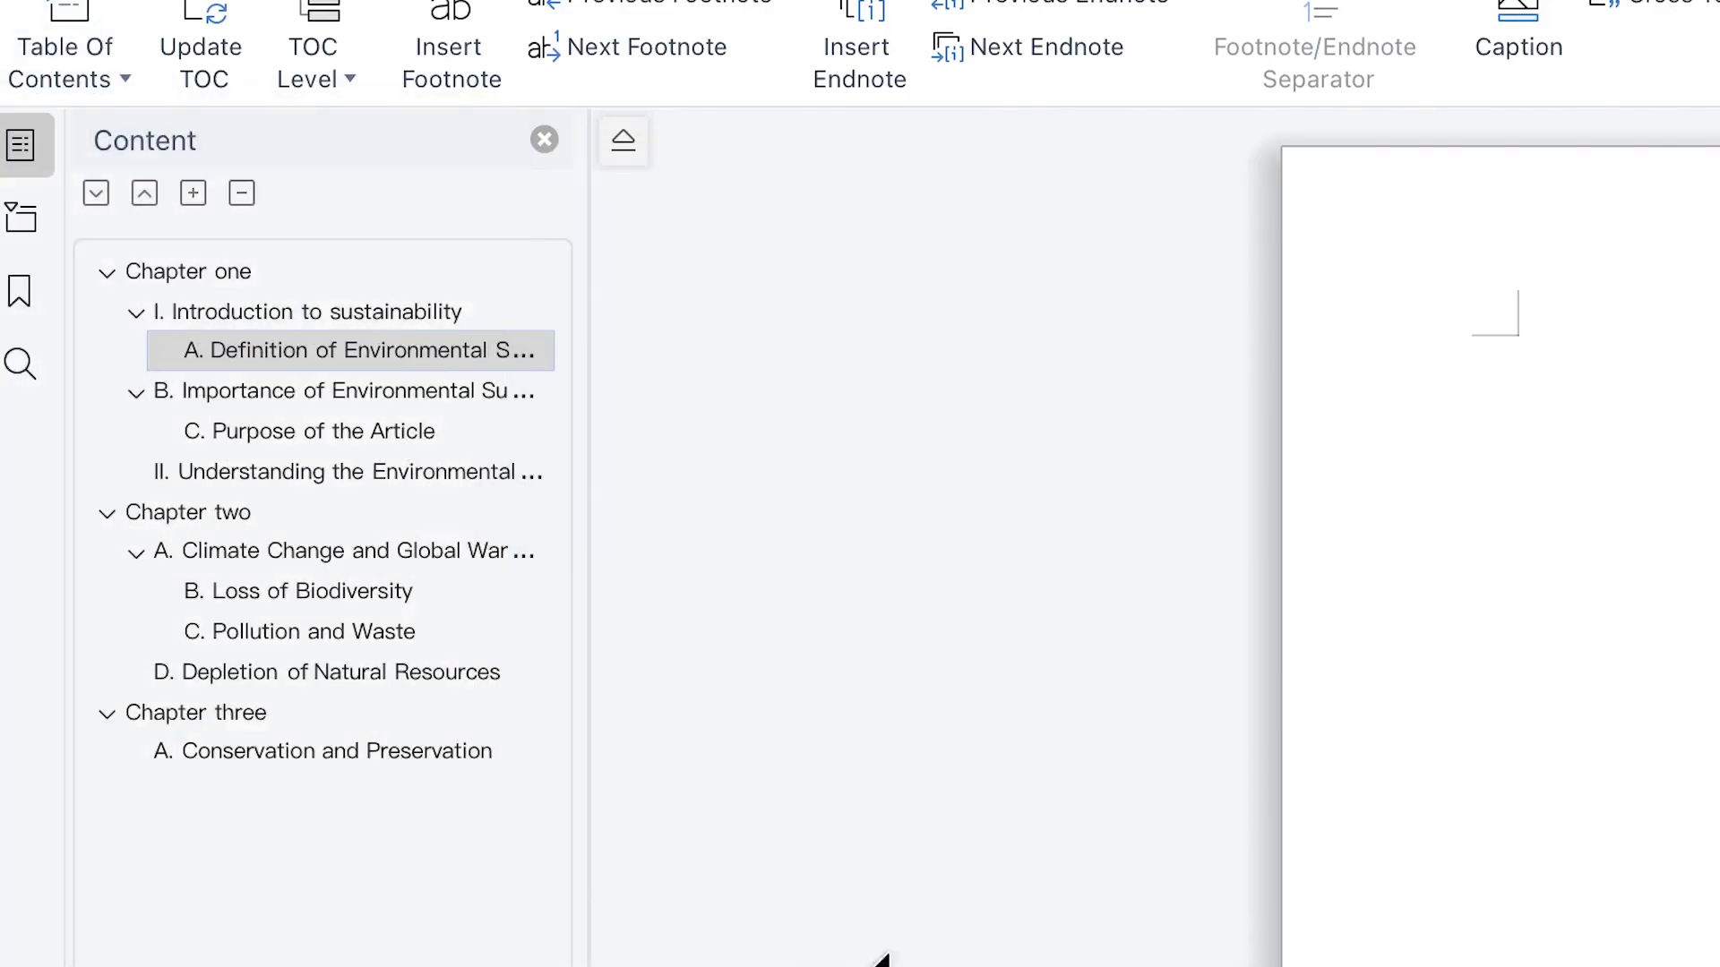